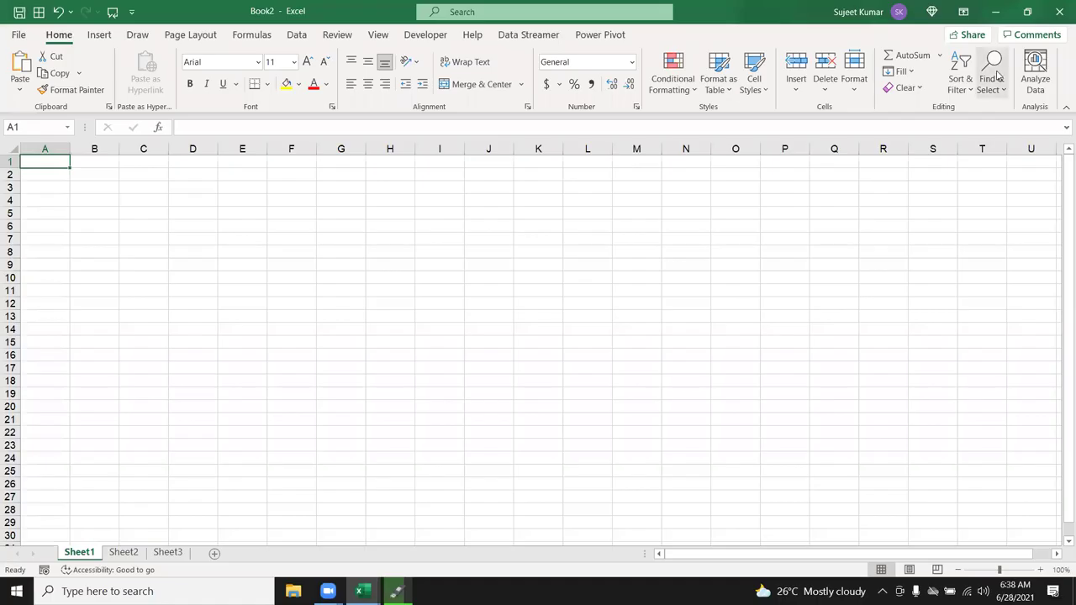
Select cell G9 on the blank Sheet1 of Book2.
left_click(350, 259)
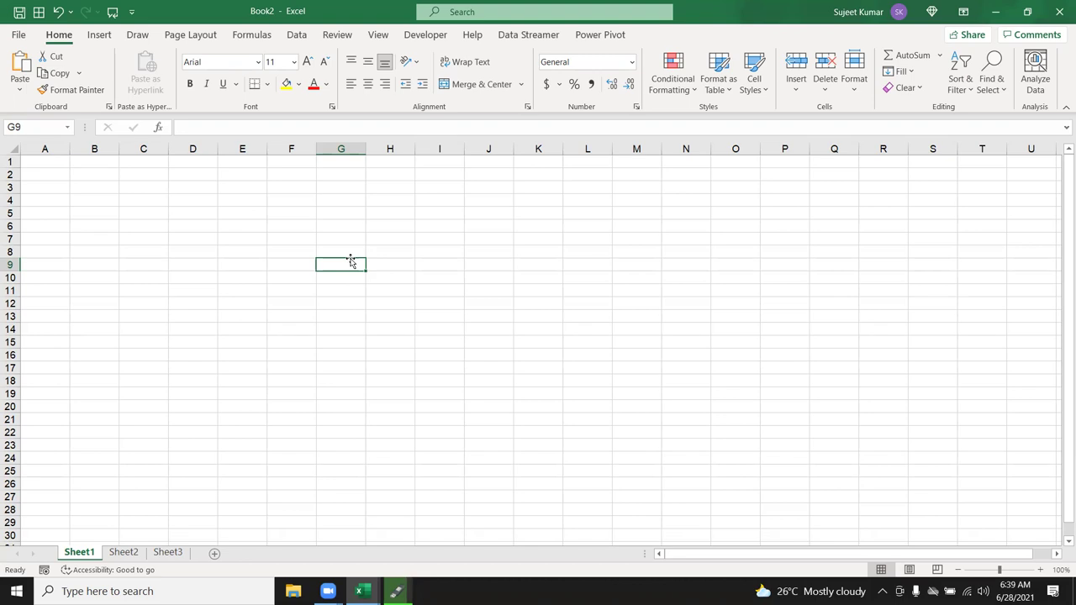
Open Excel Options and expand the default font list on the General page (currently Arial, 11).
left_click(19, 34)
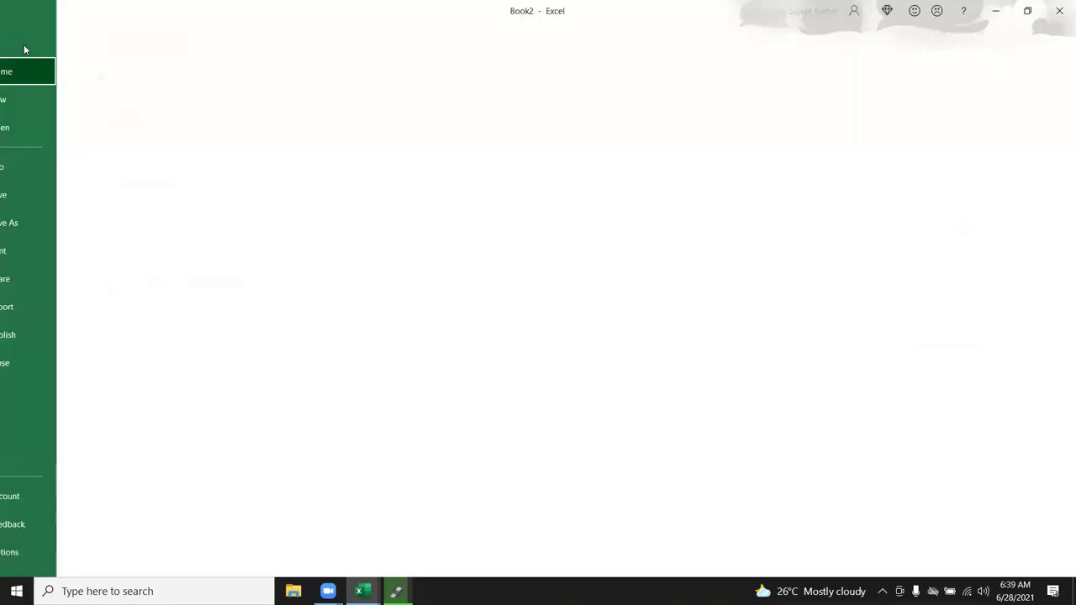
left_click(52, 553)
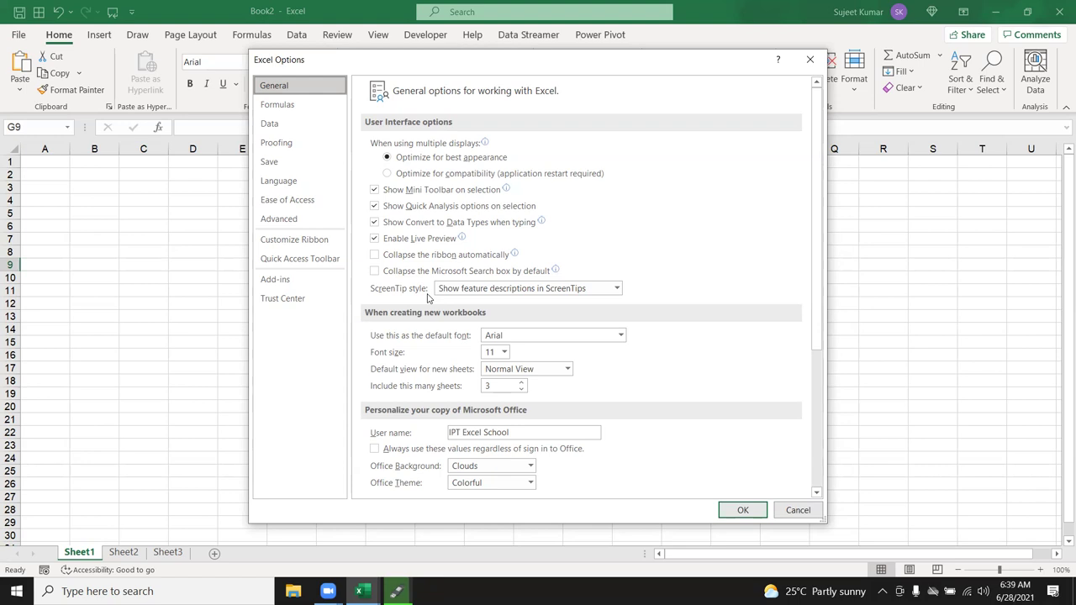
left_click(620, 336)
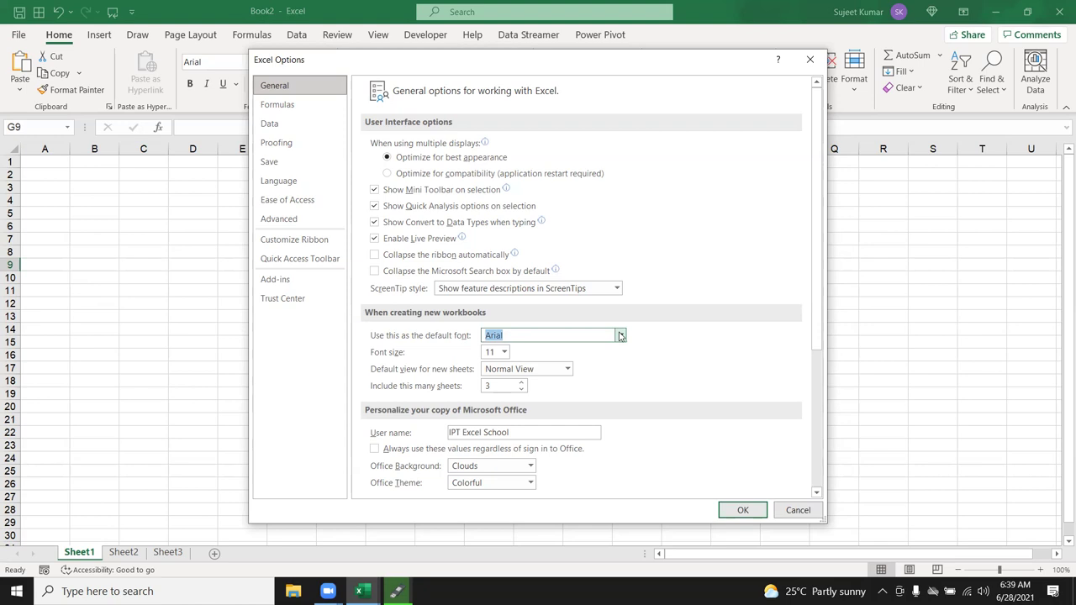
left_click(621, 336)
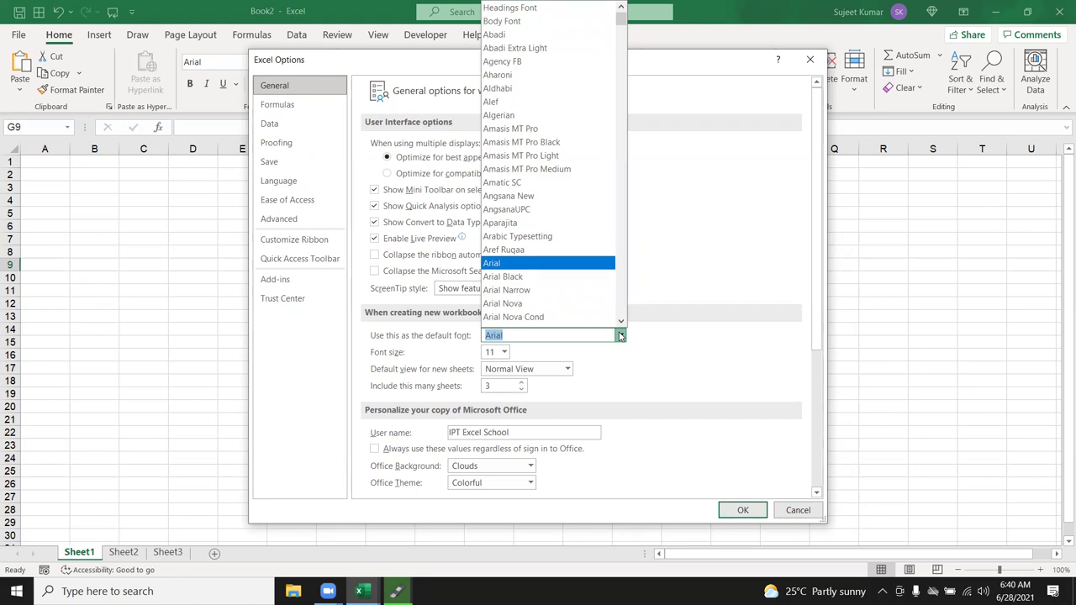
Keep Arial as default font, go to the Advanced page and show the Enter direction choices.
left_click(665, 406)
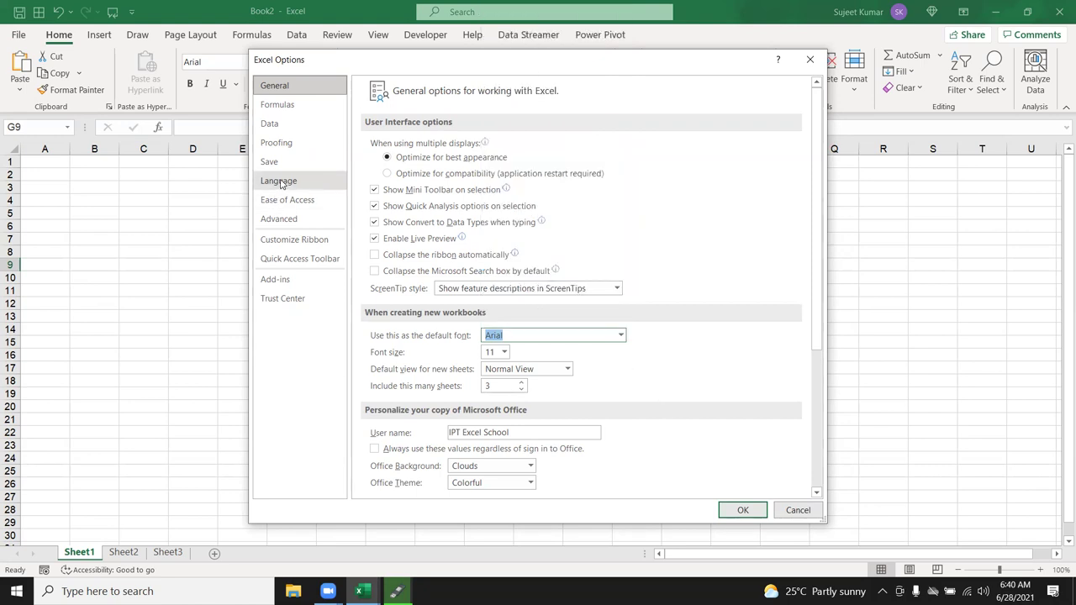
left_click(284, 124)
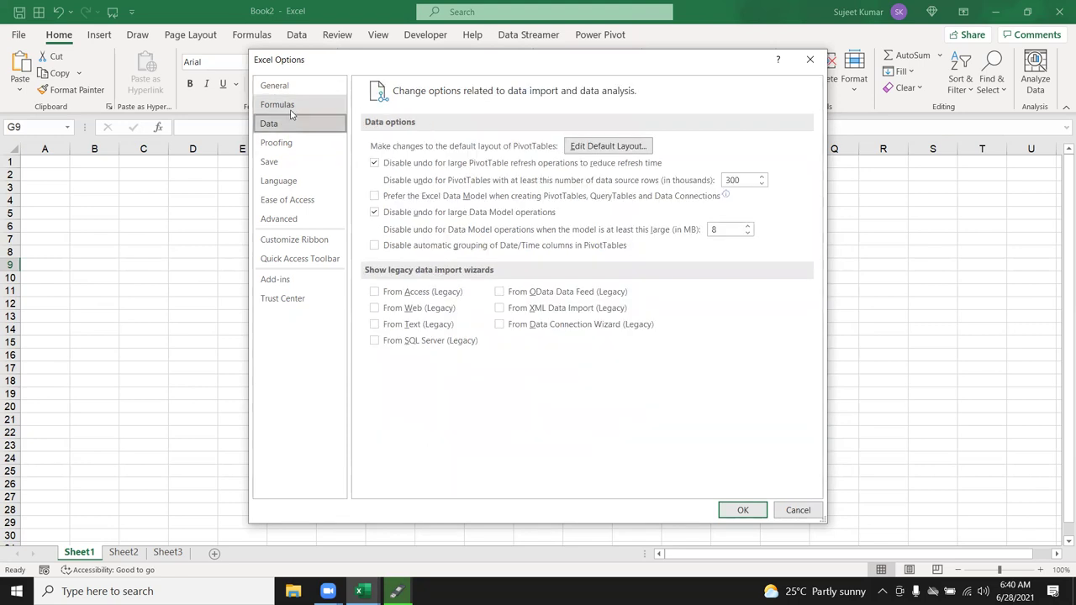
left_click(291, 112)
left_click(294, 221)
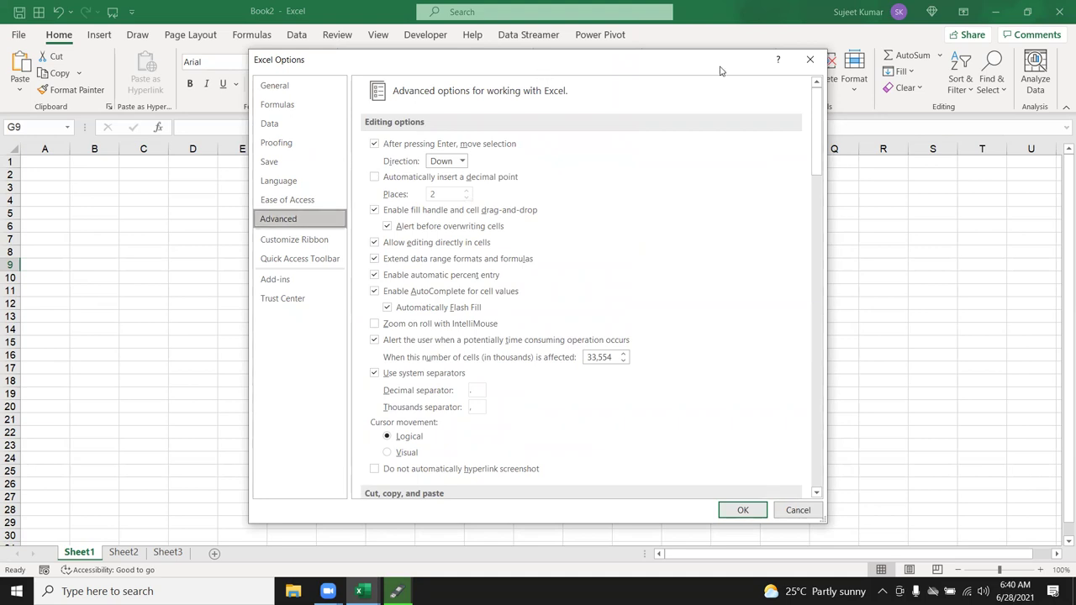
left_click_drag(720, 70, 904, 72)
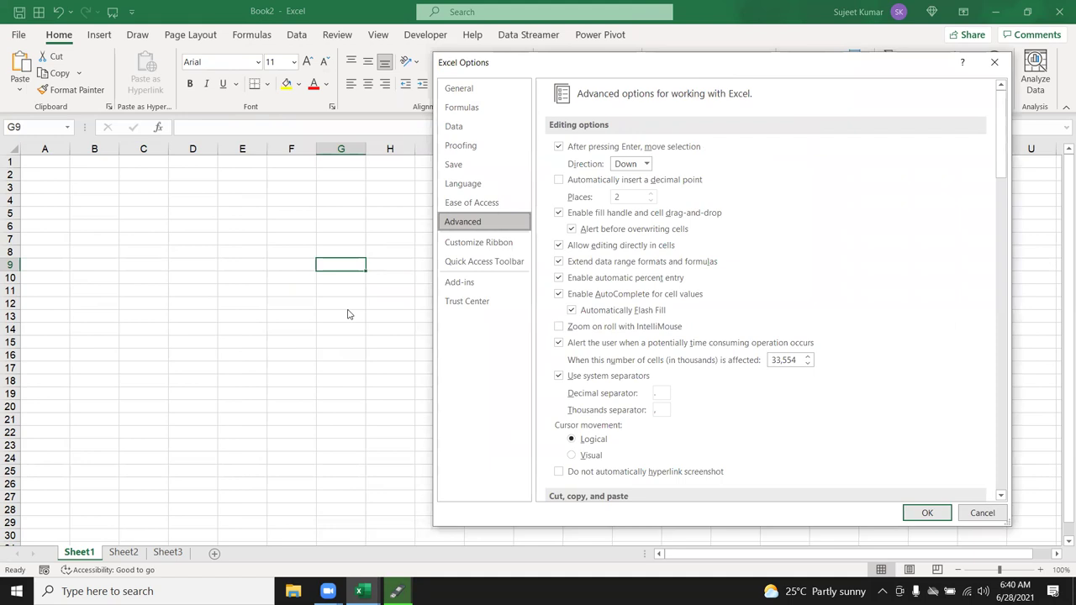
left_click(647, 163)
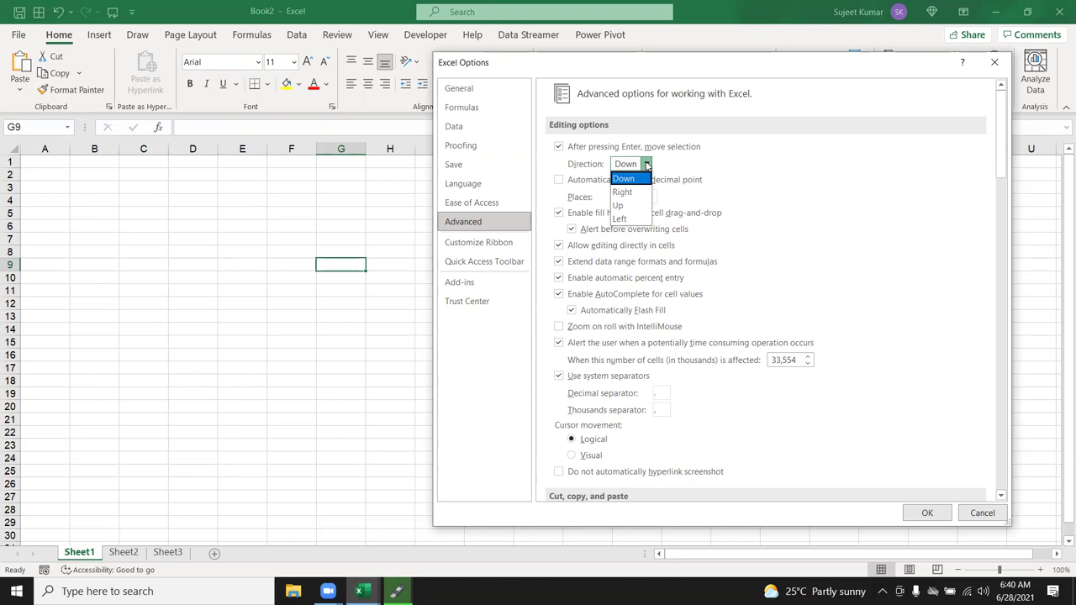
Keep Down as direction, enable automatic decimal point insertion, and dismiss the Rufus notice and window.
left_click(757, 185)
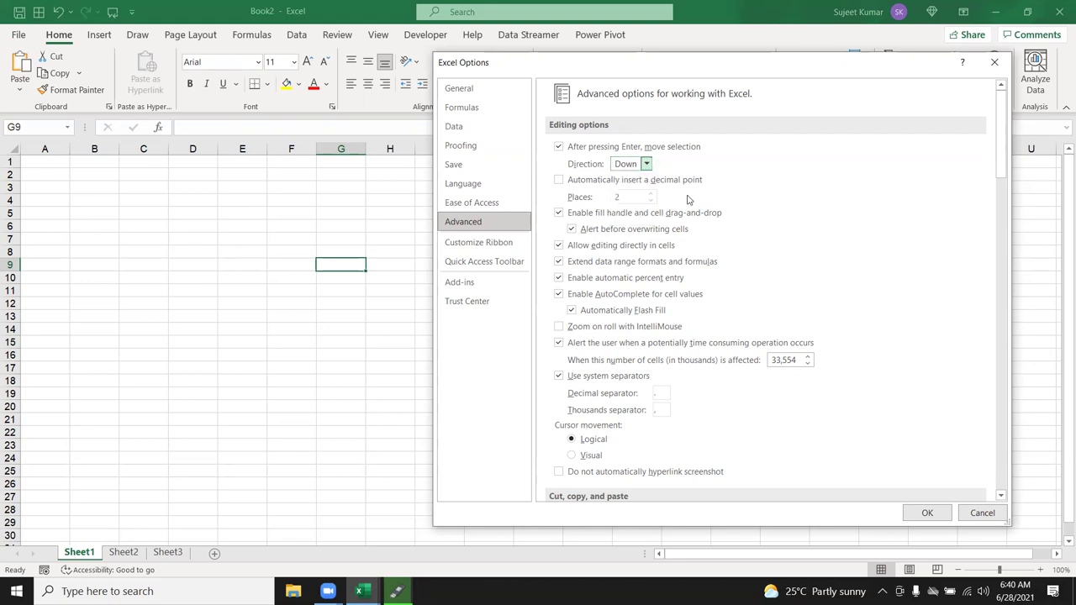
left_click(558, 182)
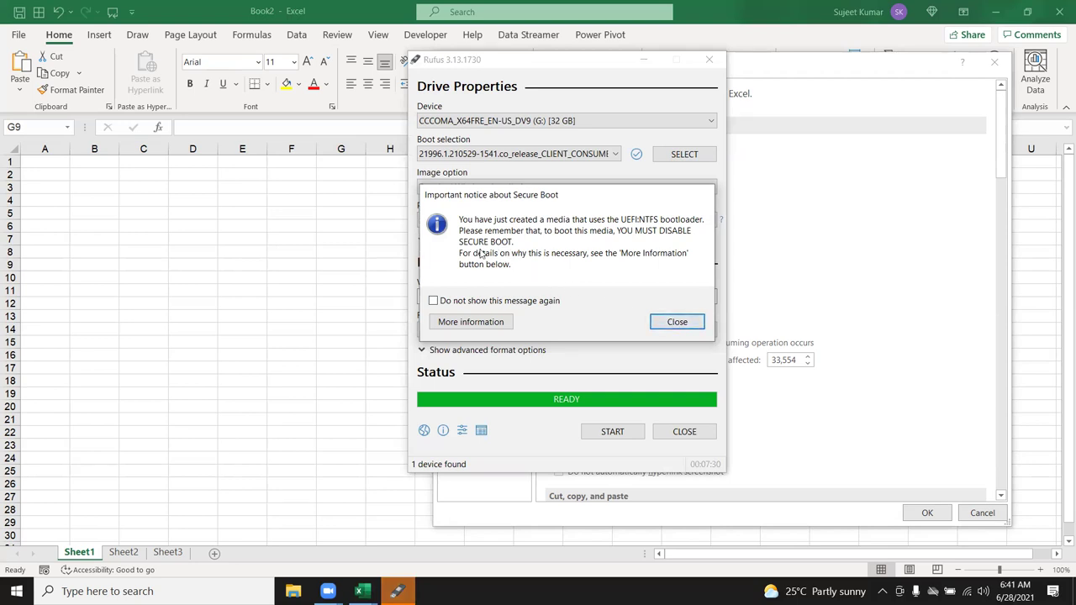
left_click(677, 329)
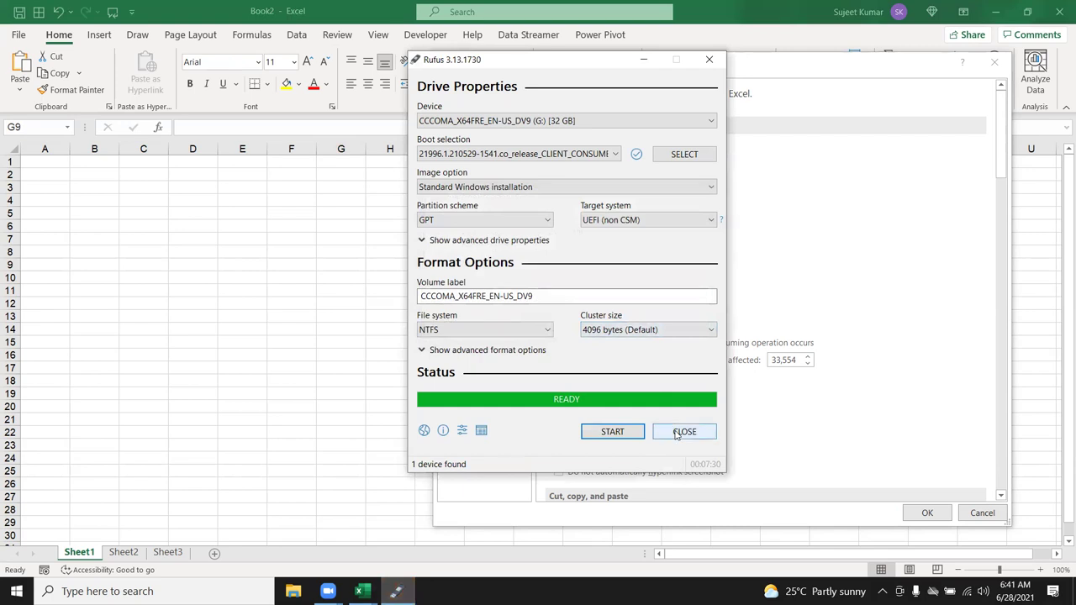
left_click(677, 434)
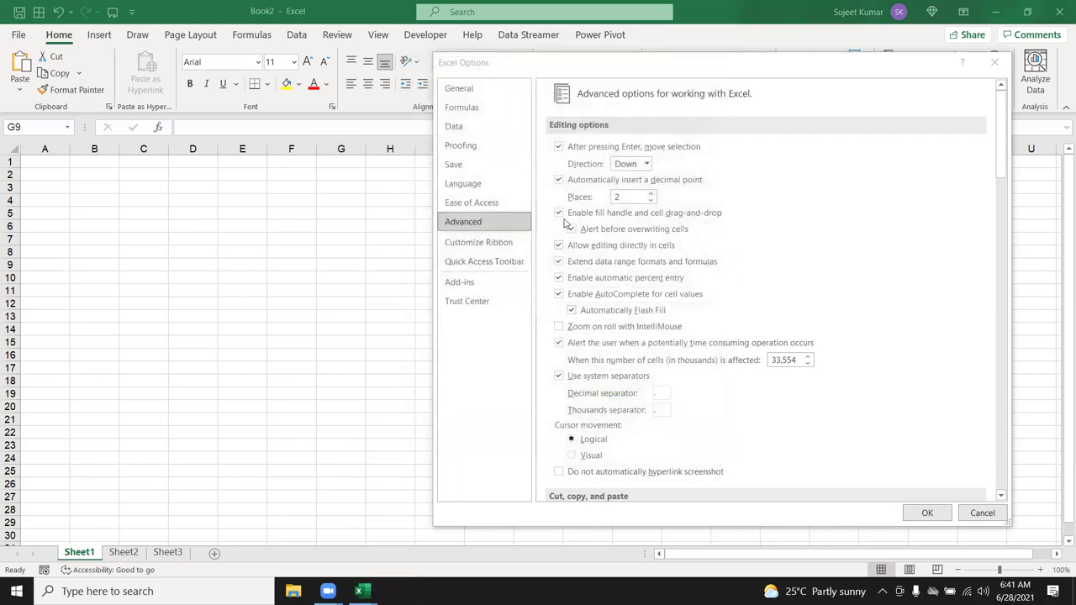
Turn automatic decimal point insertion off again, leaving the fill handle and drag-and-drop enabled.
left_click(318, 257)
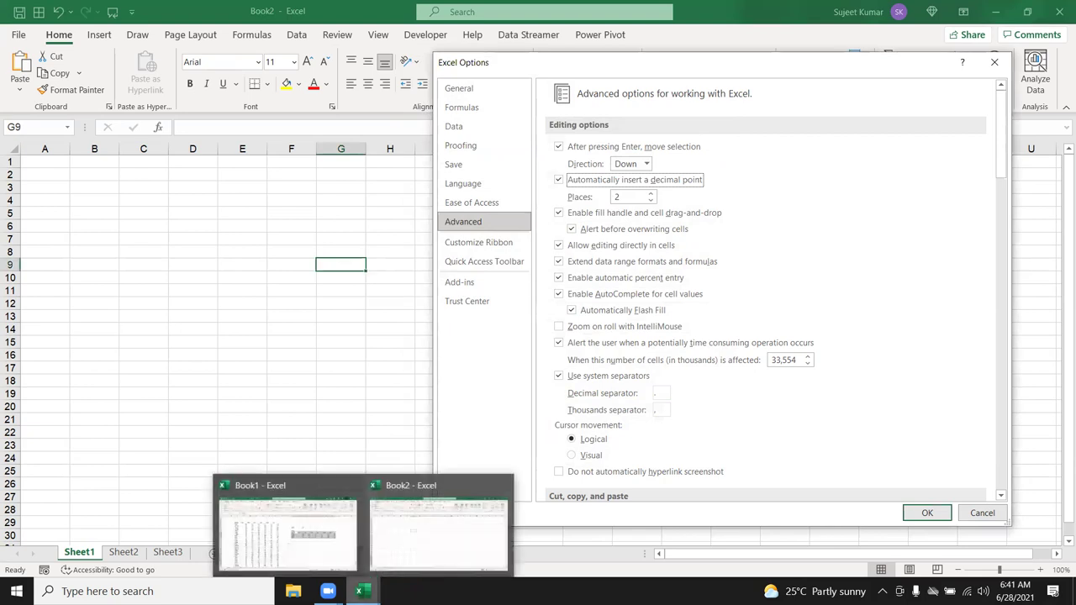
left_click(561, 184)
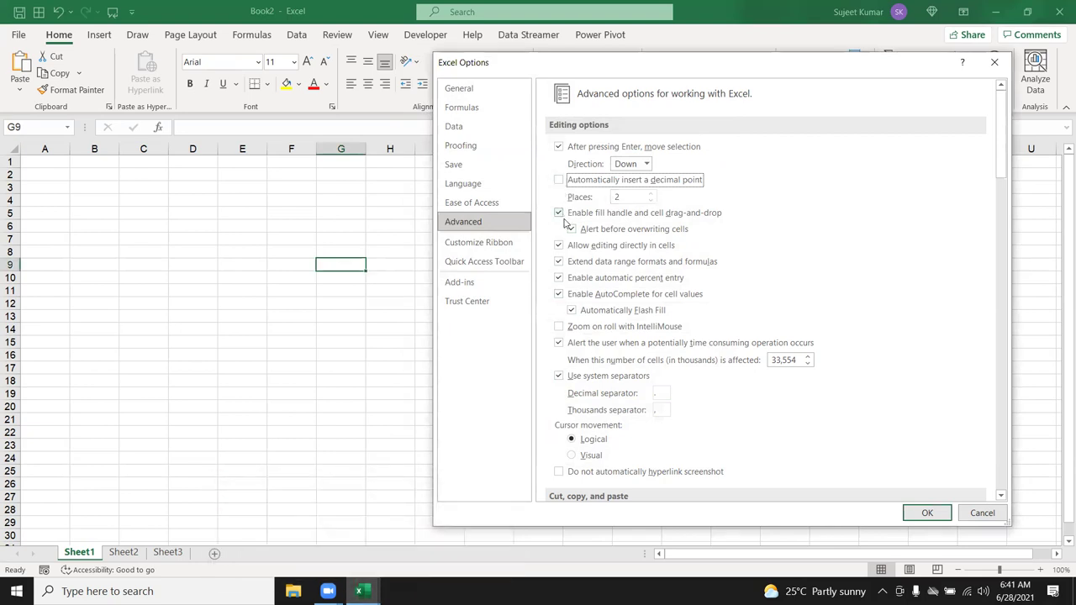
left_click(595, 218)
left_click(595, 219)
left_click(595, 218)
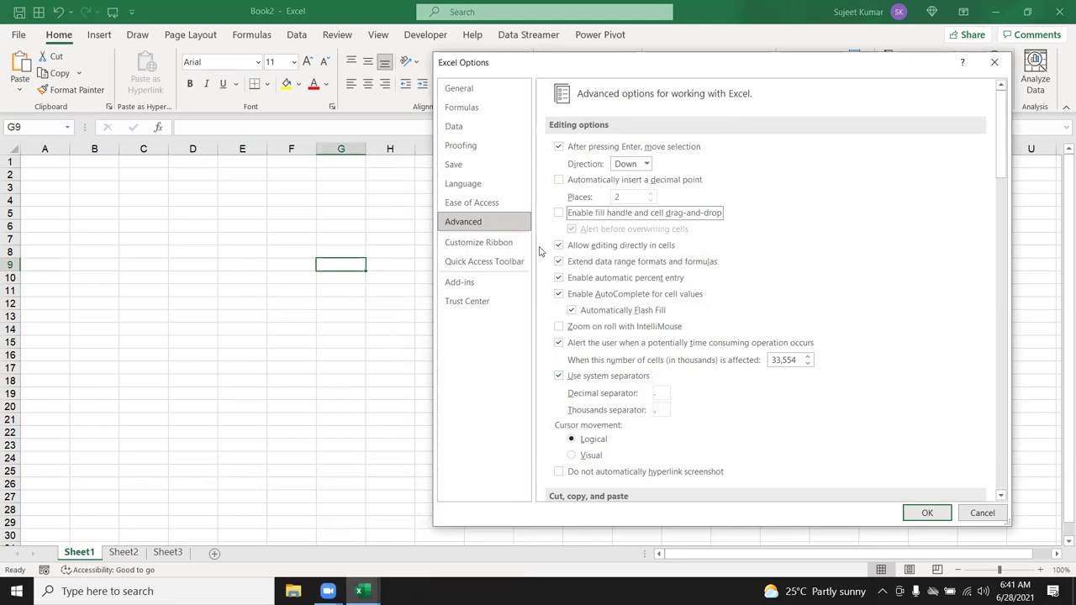
left_click(595, 216)
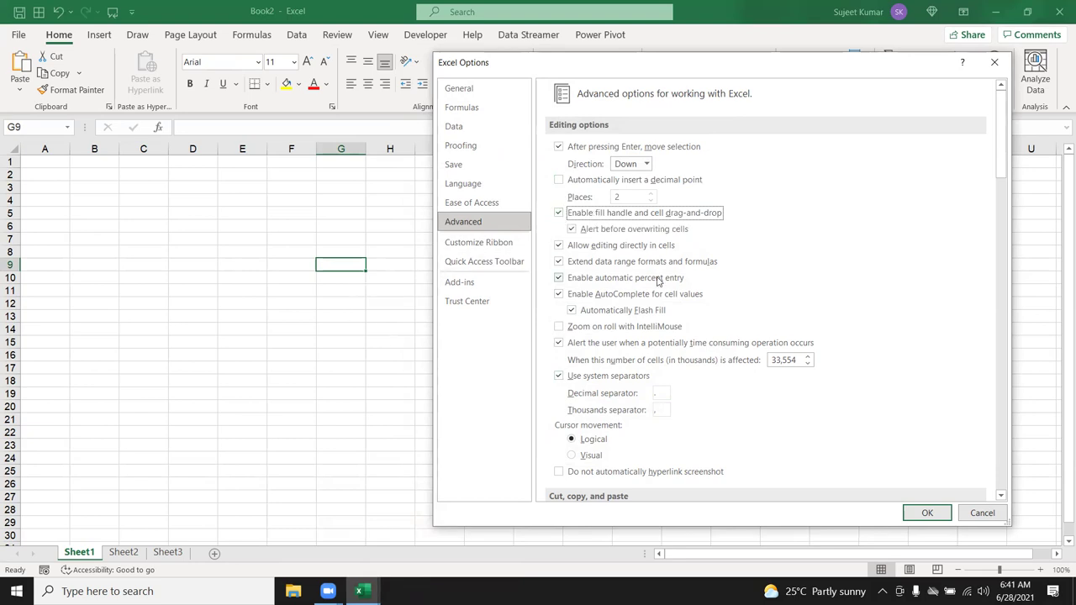
Review the remaining Advanced settings, keeping 'Show a zero in cells that have zero value' on.
scroll(743, 379, "down", 4)
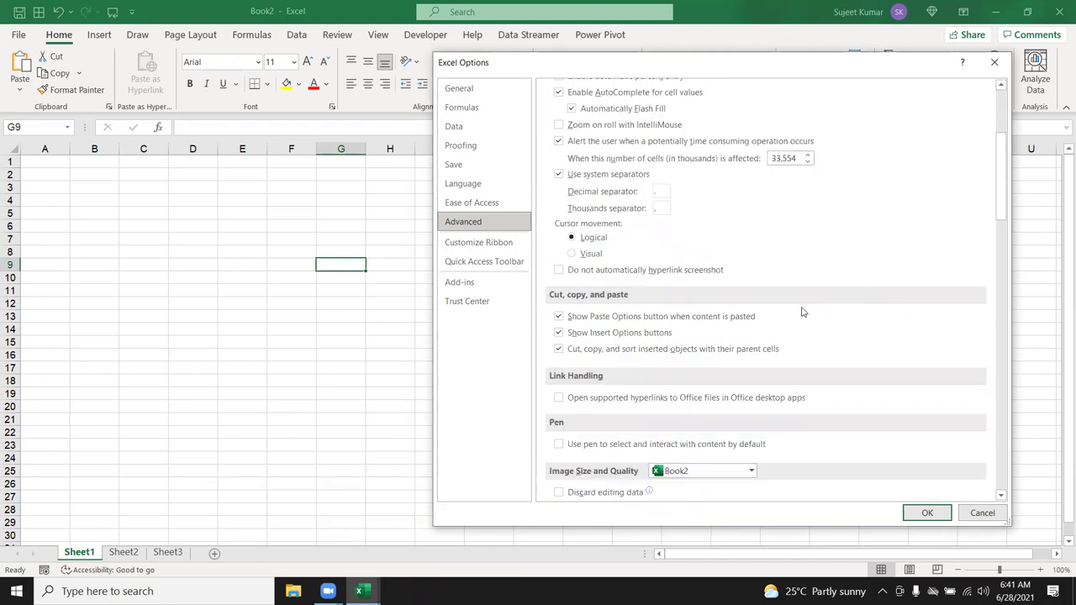
scroll(802, 312, "down", 3)
scroll(802, 312, "down", 2)
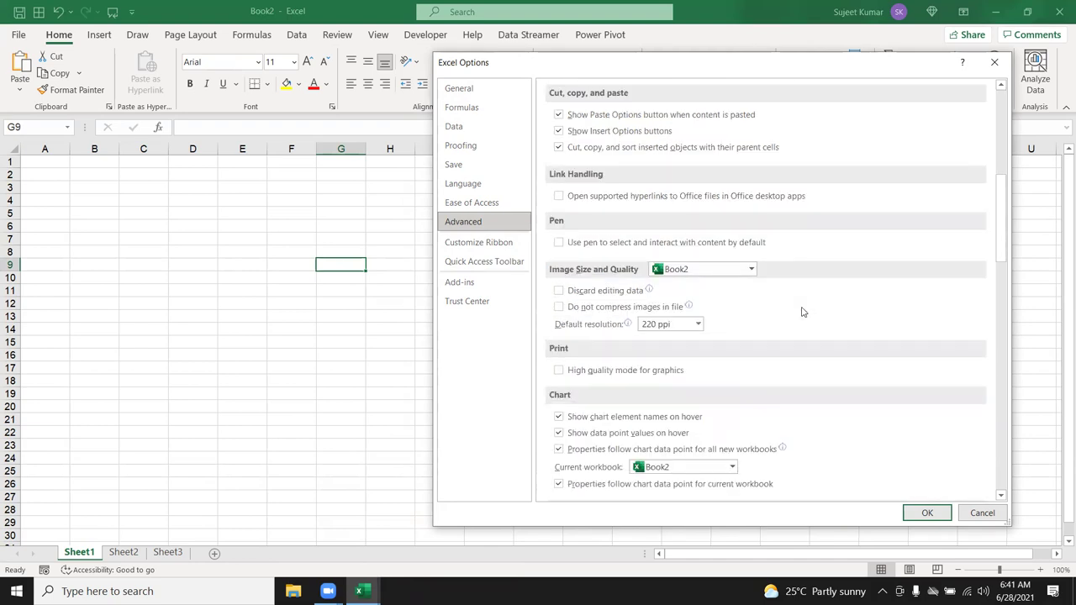
scroll(802, 312, "down", 3)
scroll(802, 312, "down", 3)
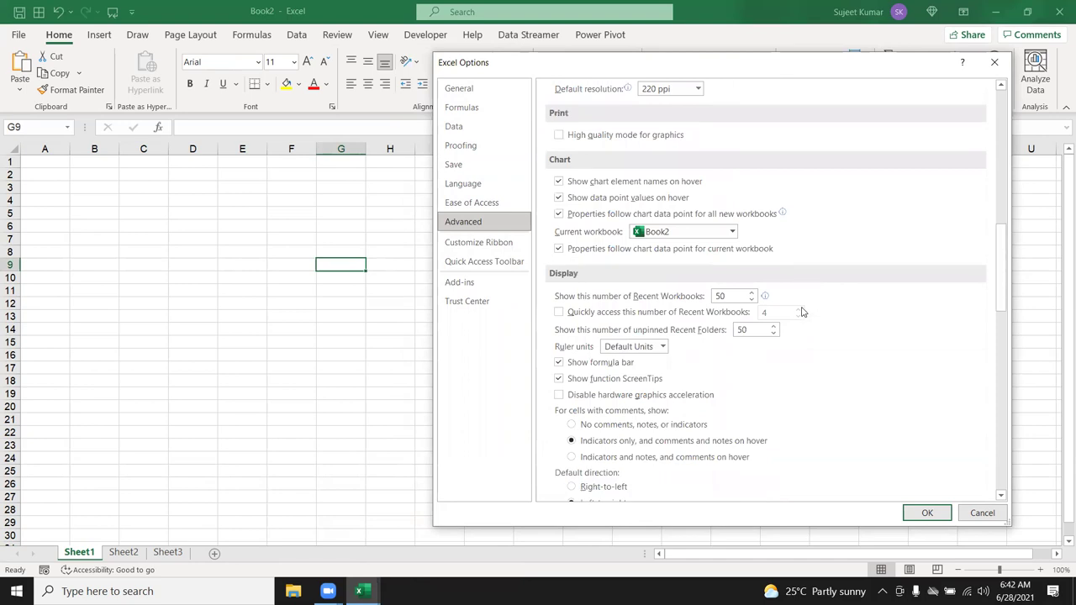
scroll(802, 312, "down", 3)
scroll(802, 312, "down", 2)
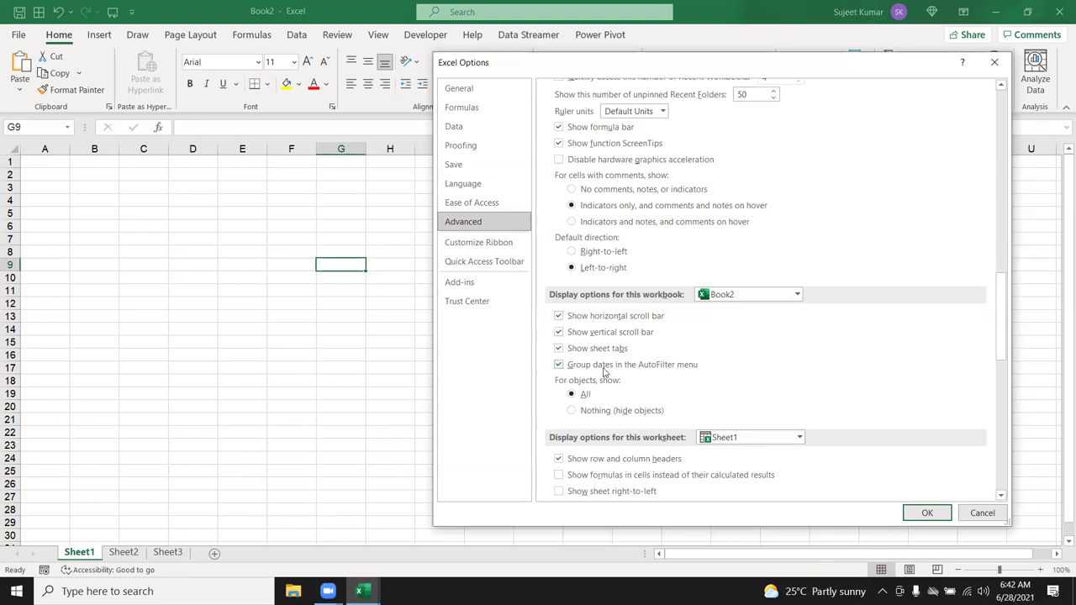
scroll(704, 387, "down", 2)
scroll(703, 386, "down", 1)
scroll(703, 386, "down", 1)
scroll(703, 387, "down", 1)
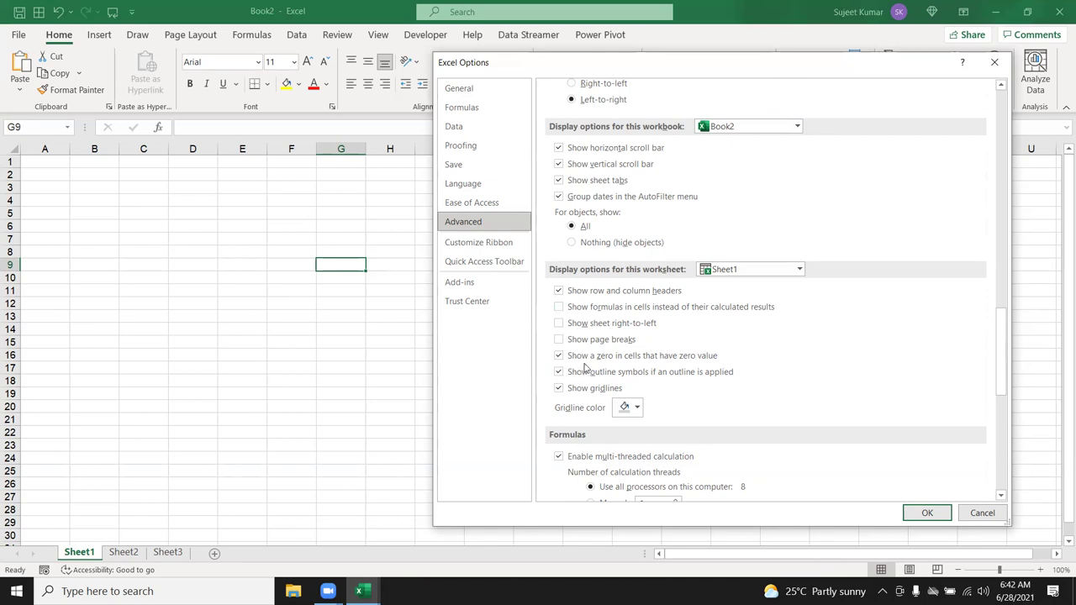
scroll(586, 371, "down", 1)
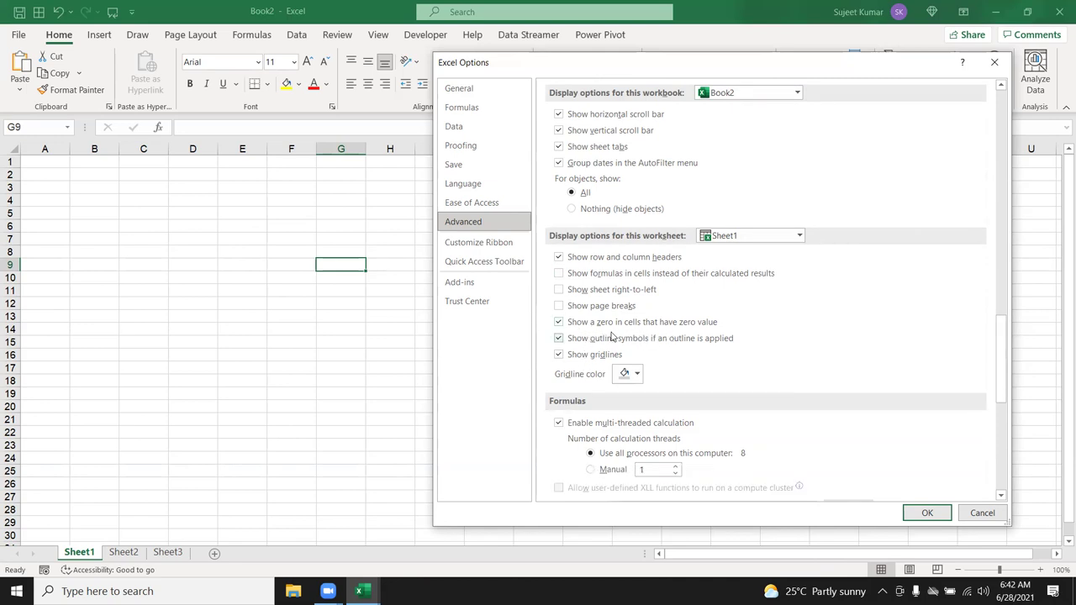
left_click(611, 328)
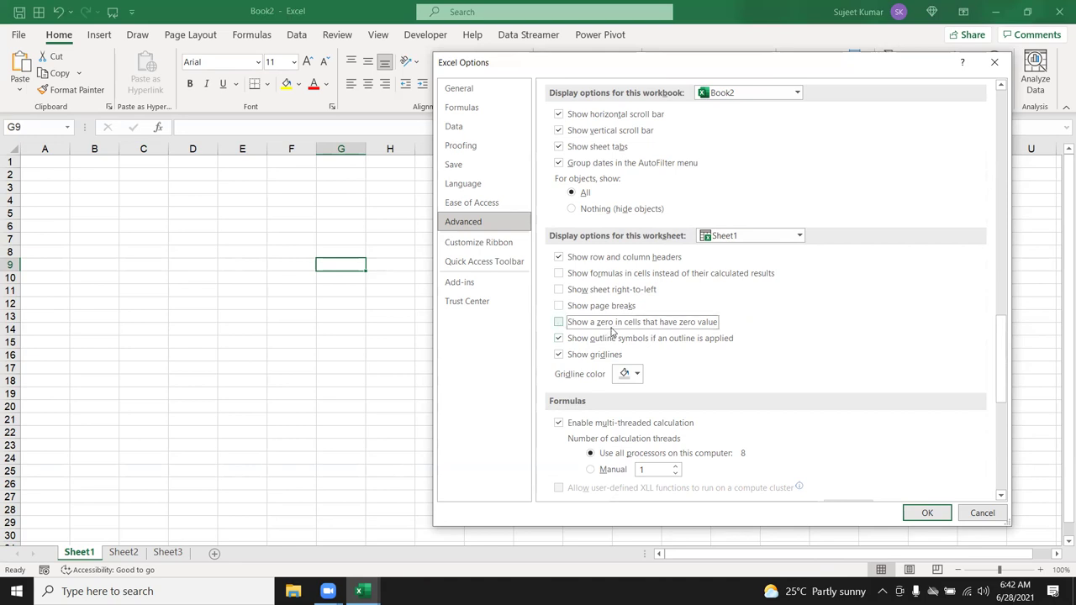
left_click(611, 328)
scroll(685, 361, "down", 5)
scroll(685, 363, "down", 5)
scroll(685, 362, "down", 2)
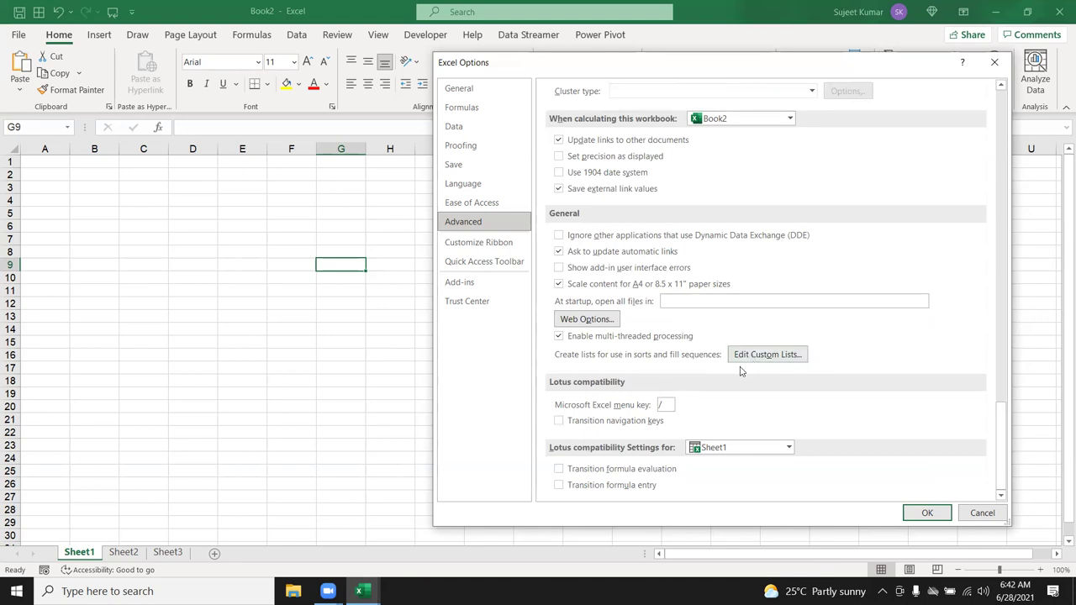
Close the custom lists and Options windows and return to the worksheet.
left_click(744, 358)
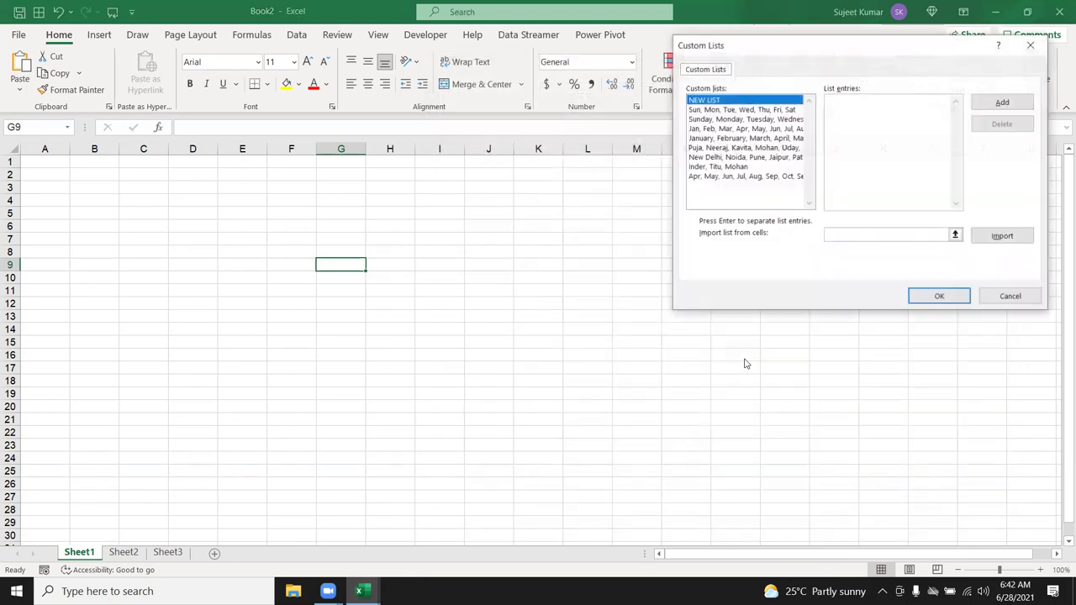
key("Escape")
key("Escape")
left_click(215, 198)
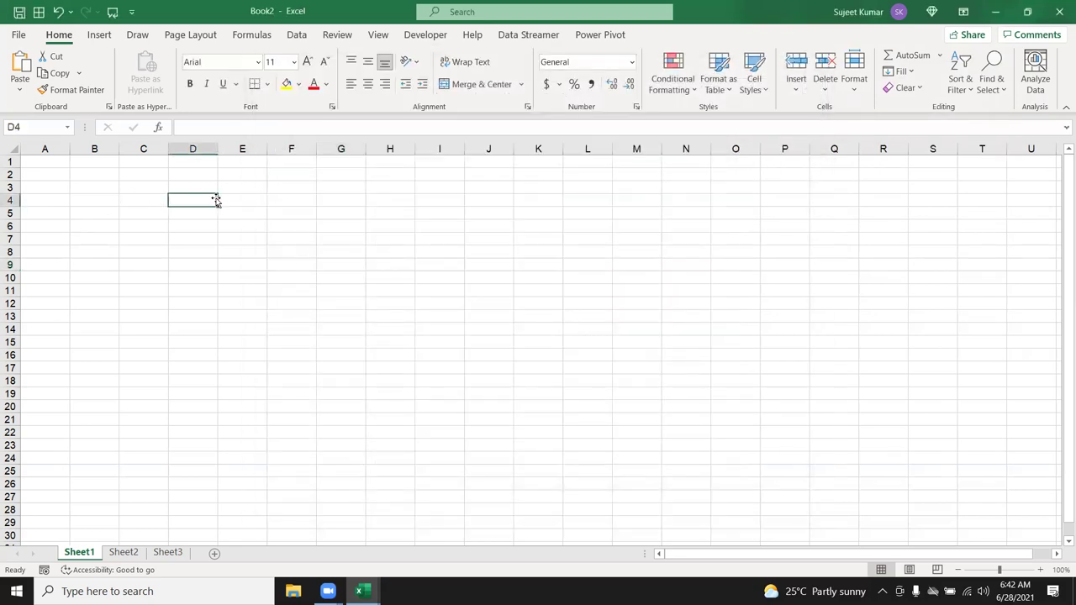
scroll(218, 199, "up", 8, "ctrl")
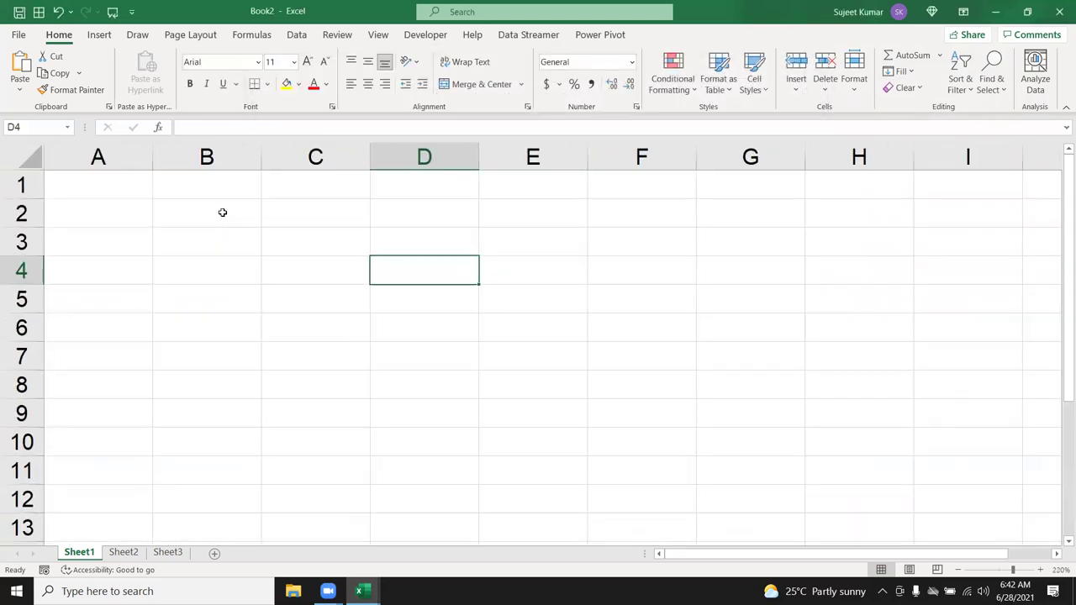
Enter JAN in B2 and fill the months down to B7.
left_click(223, 212)
type("JAN")
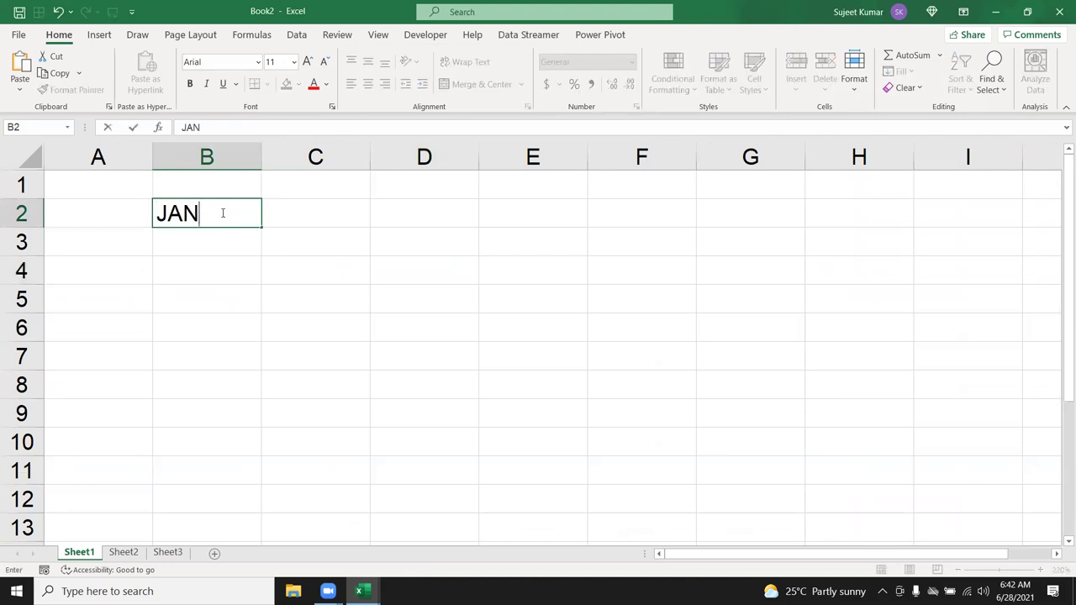
key("Return")
left_click(257, 220)
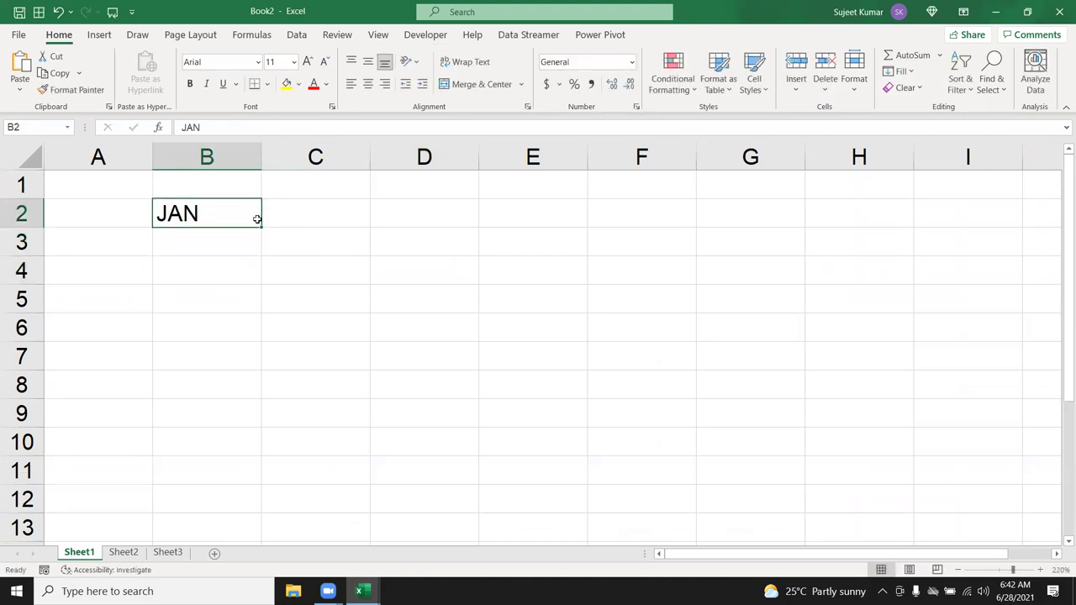
left_click_drag(262, 227, 260, 360)
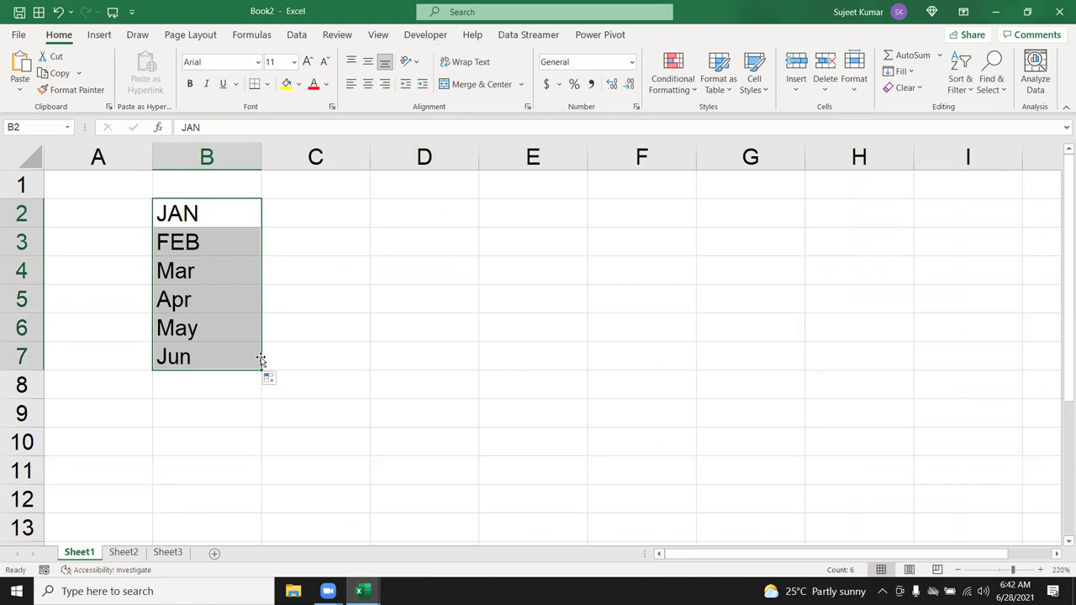
Enter Sun in C2 and fill the weekdays down to C7.
key("Right")
type("Sun")
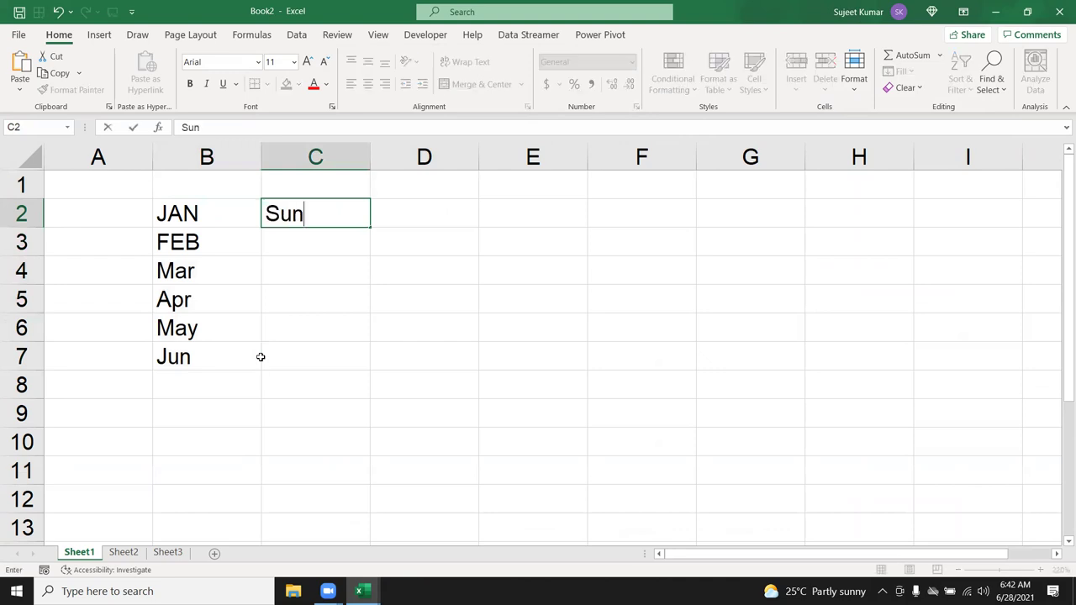
key("Return")
left_click(349, 216)
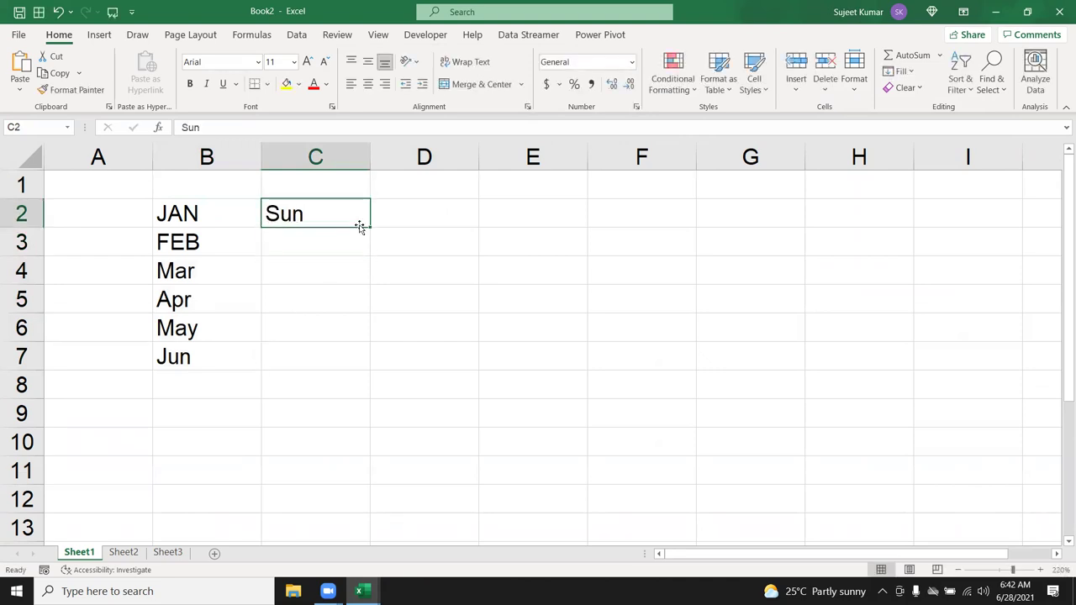
double_click(369, 227)
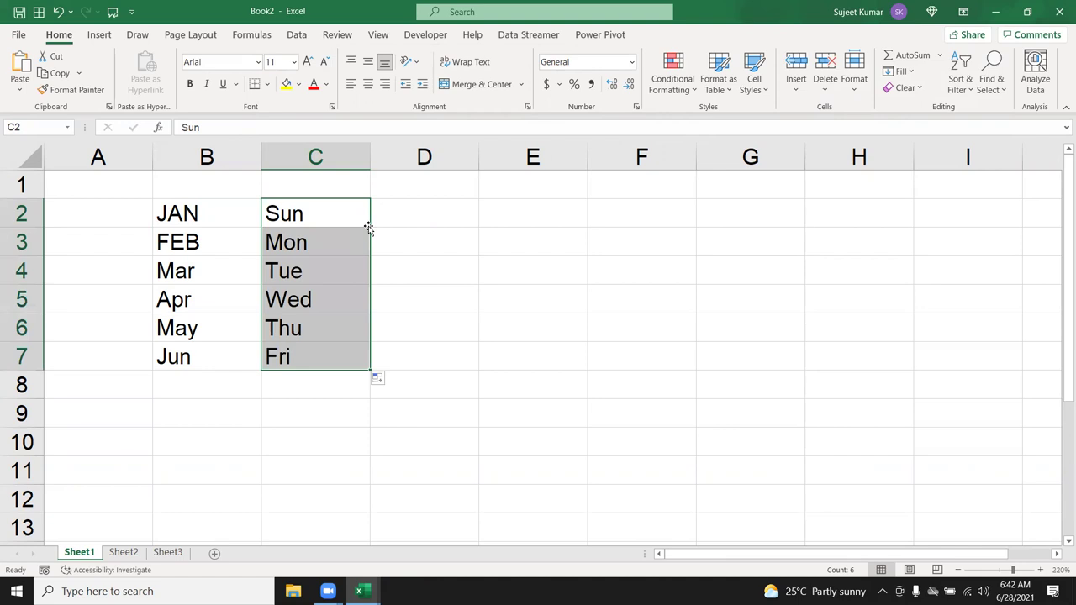
Enter a first name in D2 and fill the custom name list down to D7.
left_click(403, 220)
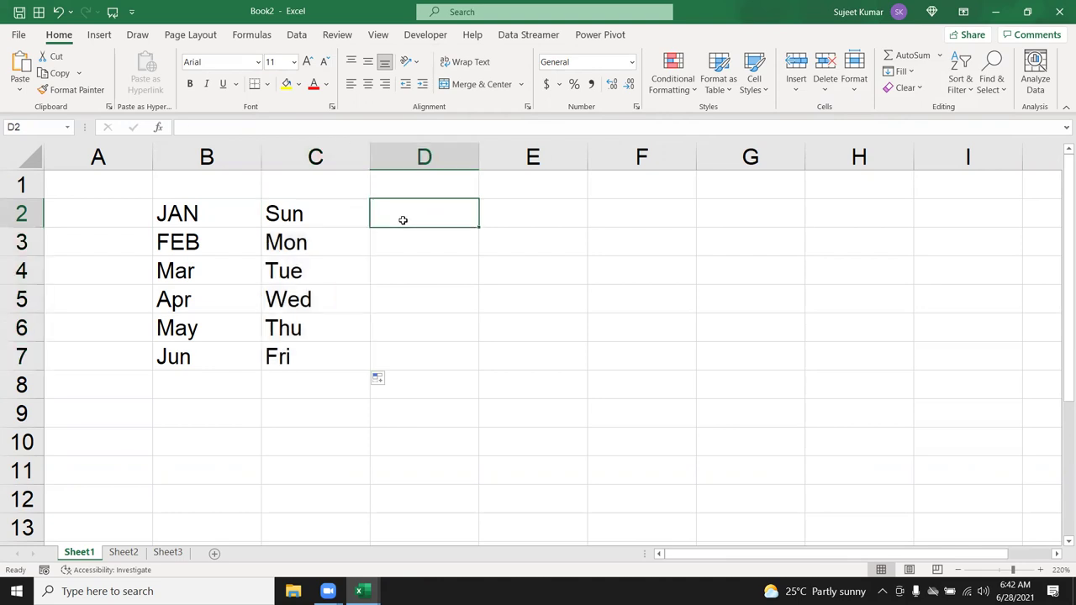
type("Puja")
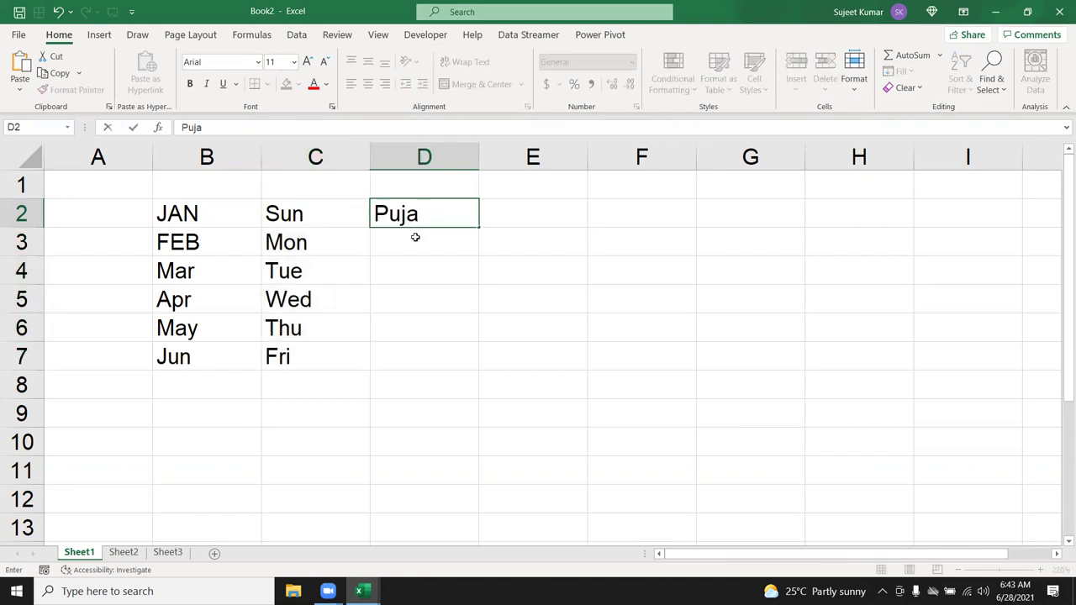
left_click(423, 259)
left_click(437, 219)
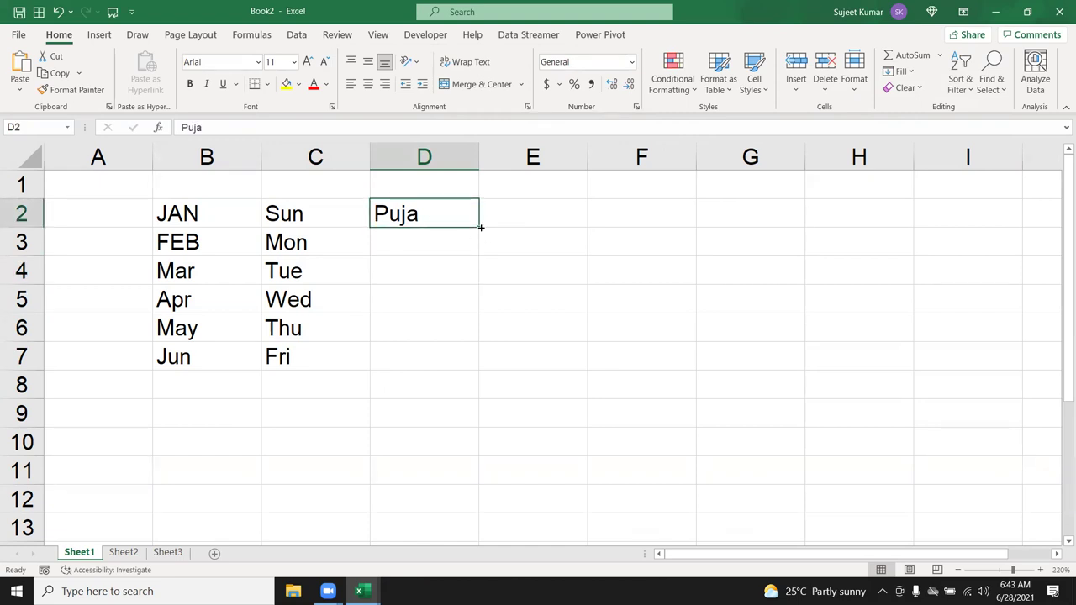
double_click(481, 227)
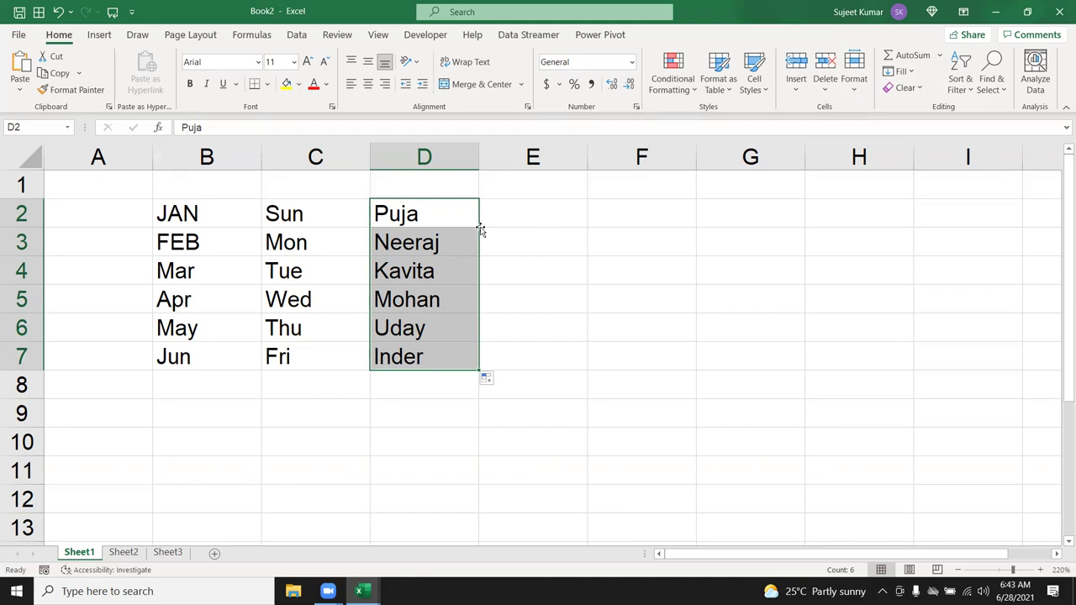
left_click(18, 34)
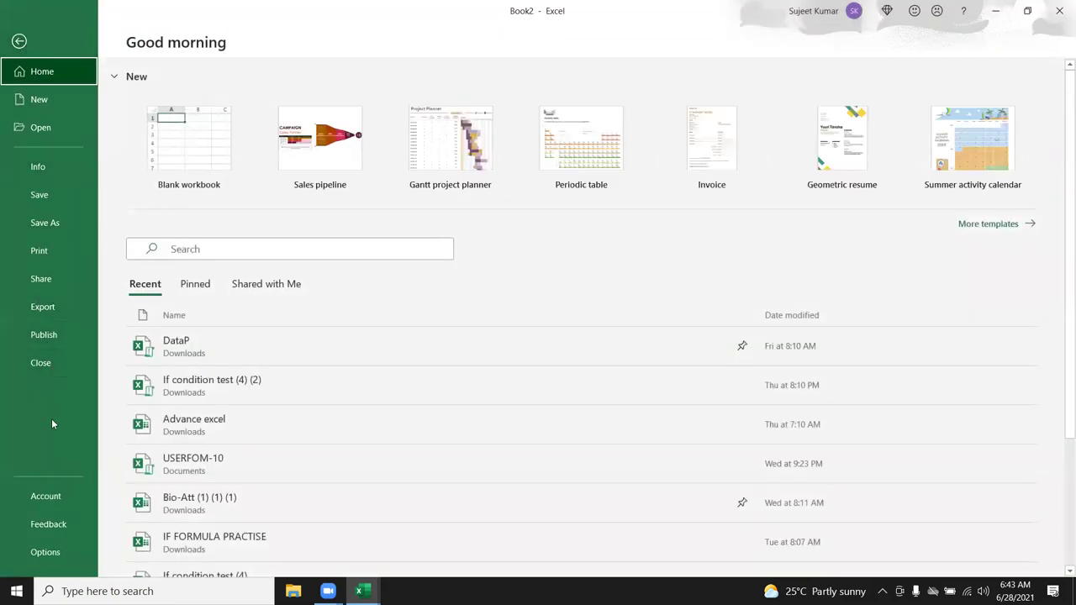
Open Excel Options on the Advanced page and scroll down to the General section.
left_click(45, 552)
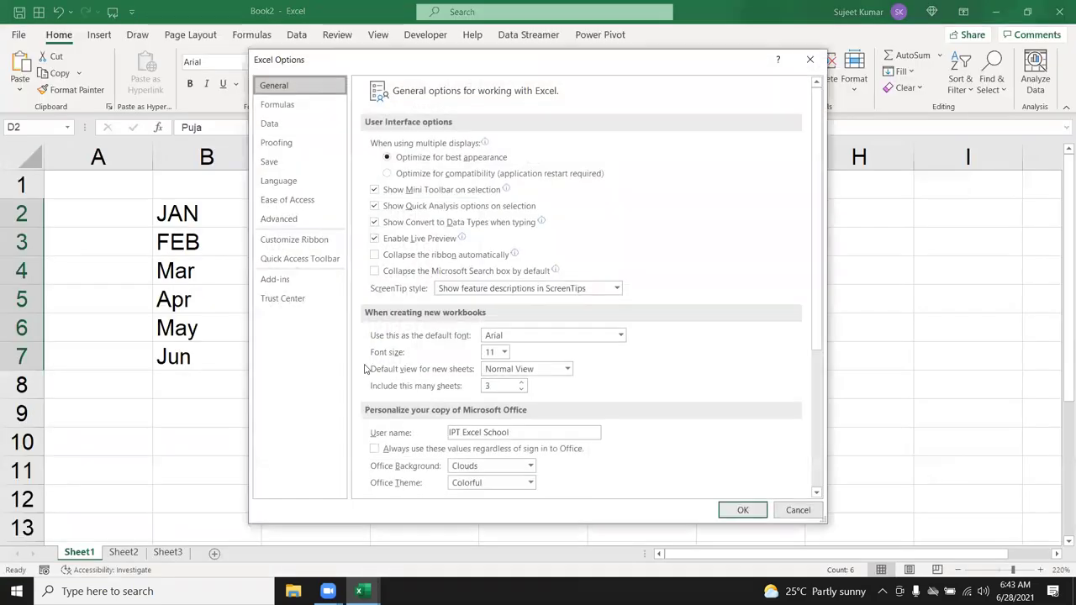
left_click(281, 218)
scroll(678, 350, "down", 3)
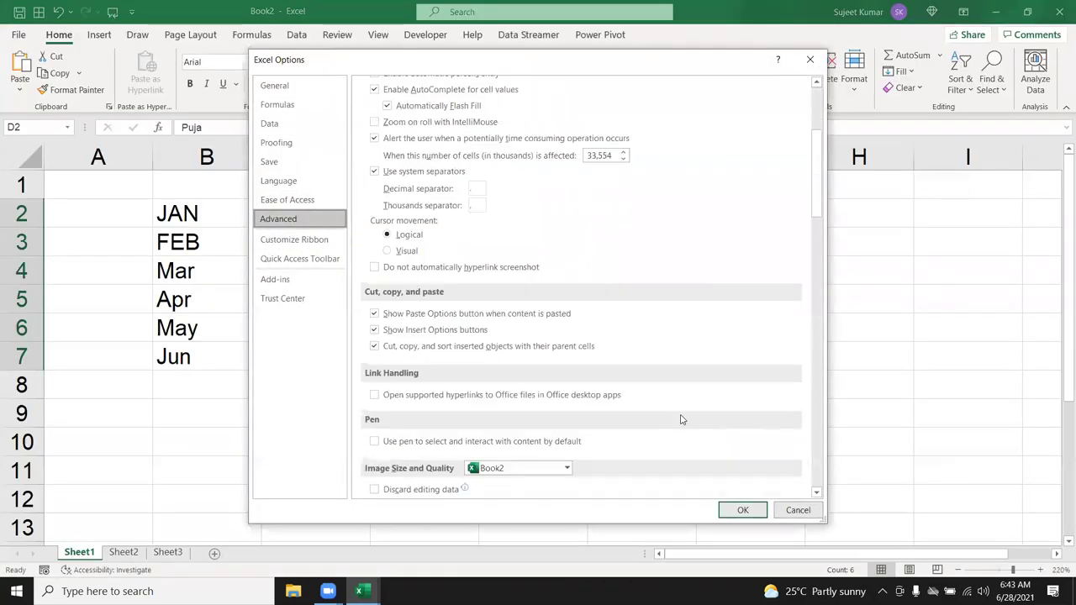
scroll(682, 420, "down", 3)
scroll(680, 425, "down", 3)
scroll(678, 429, "down", 5)
scroll(678, 429, "down", 5)
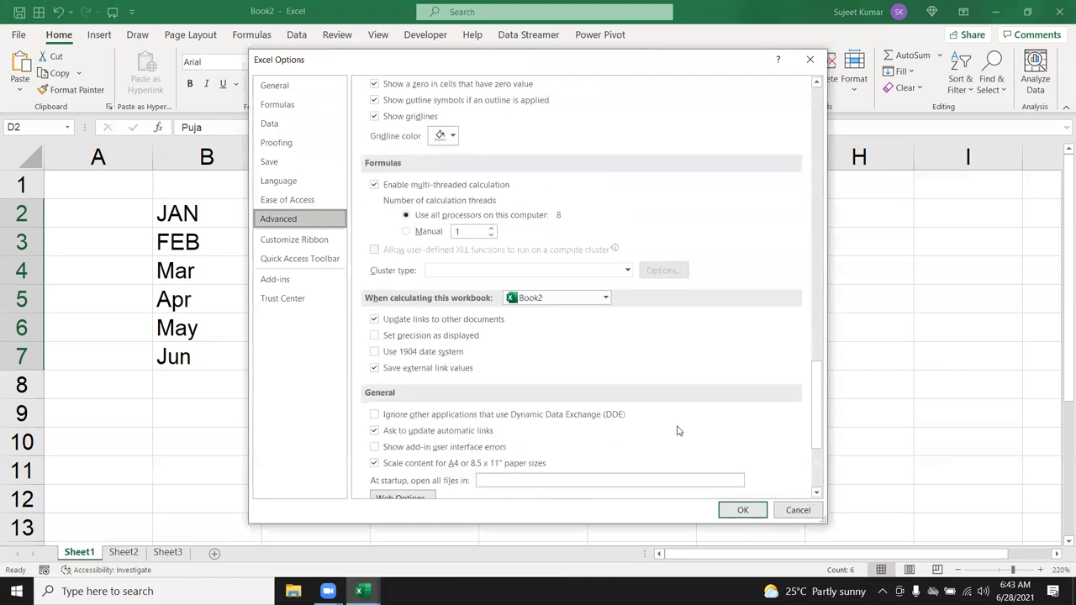
scroll(679, 429, "down", 3)
left_click(607, 351)
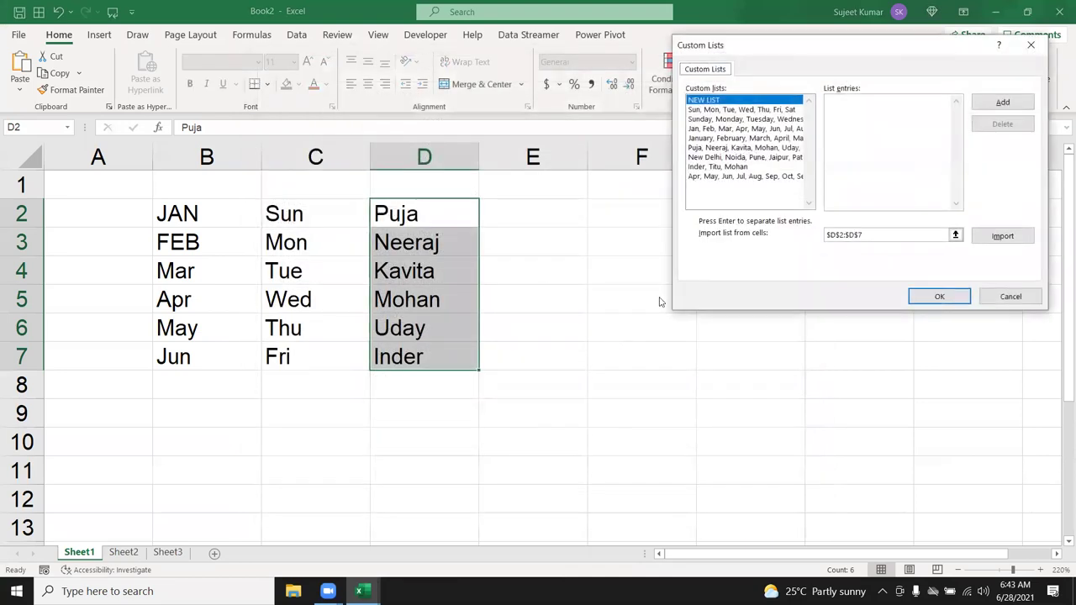
left_click(727, 147)
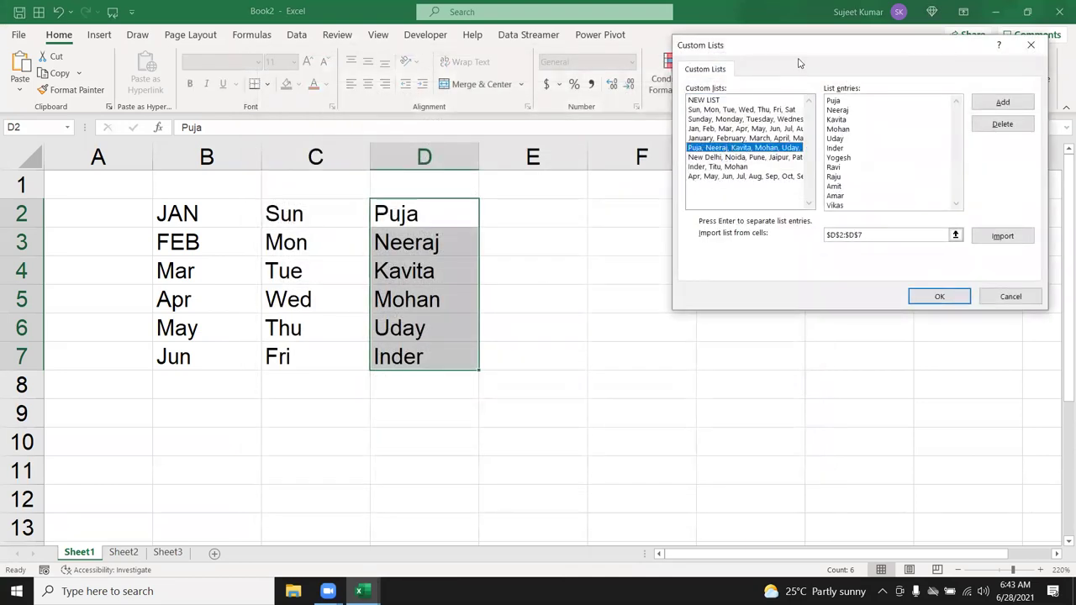
left_click_drag(785, 62, 680, 187)
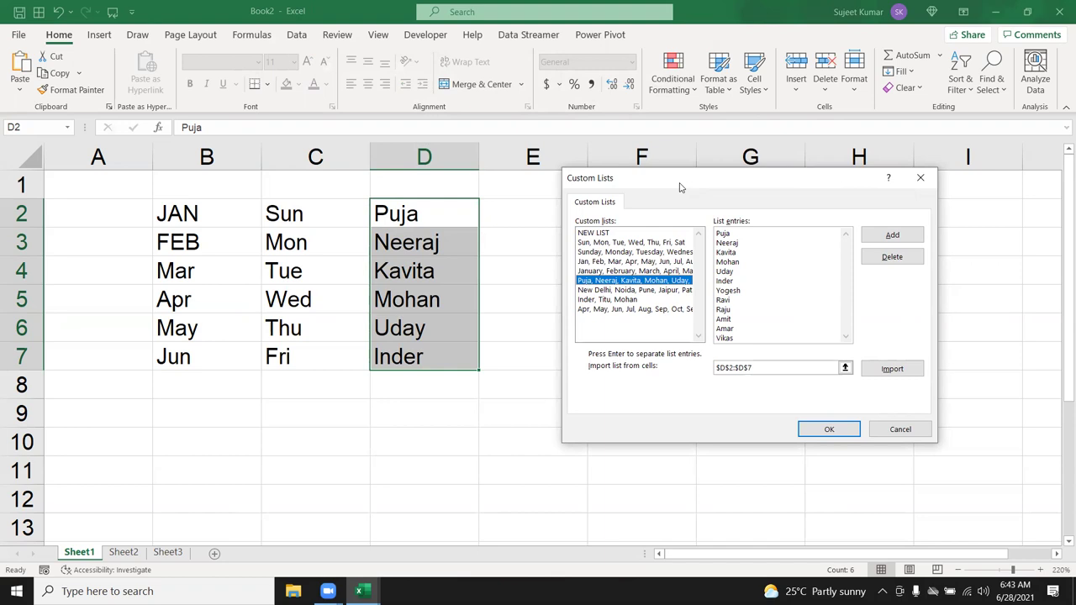
left_click(600, 234)
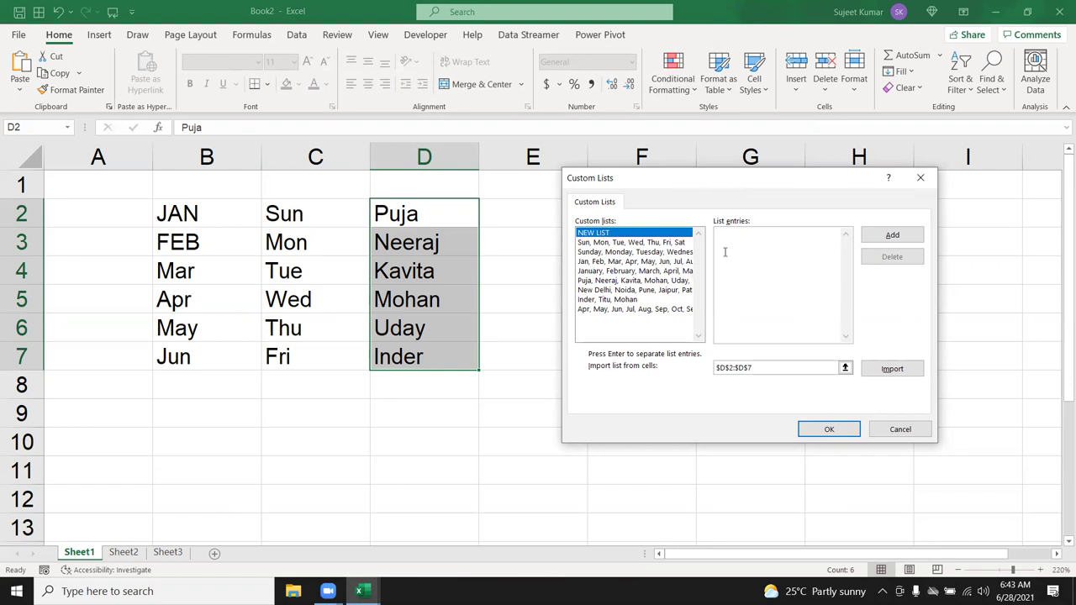
left_click(631, 290)
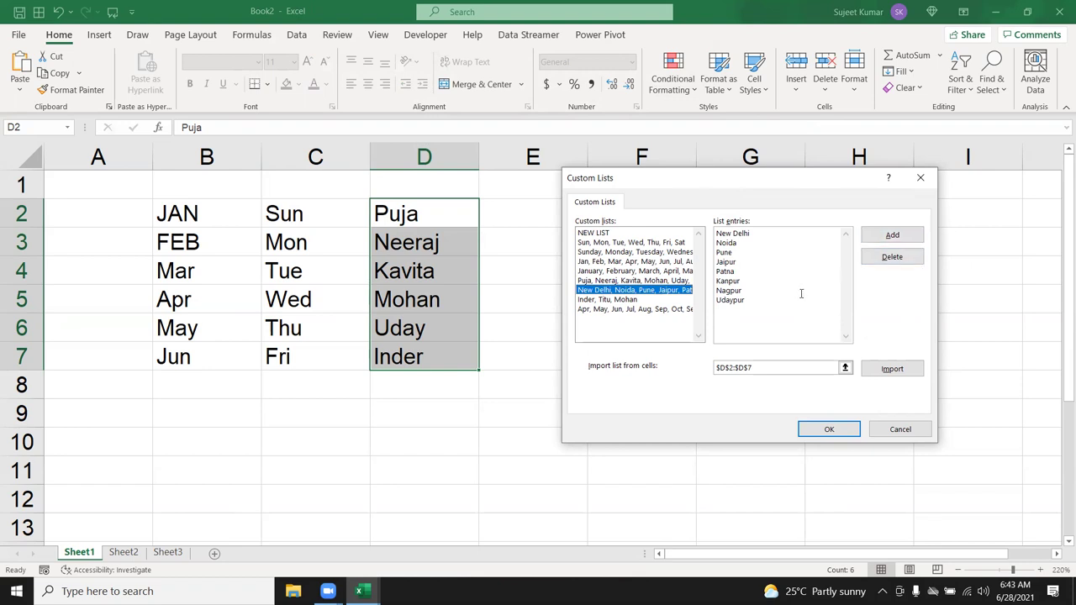
left_click(612, 236)
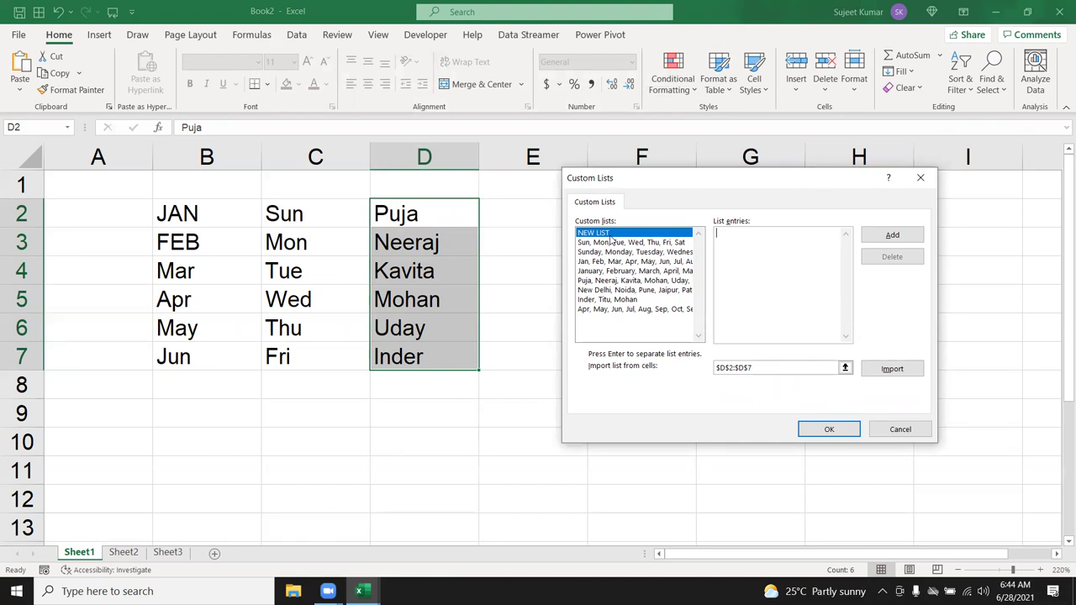
Select the Apr–FEB month list and close the Custom Lists editor.
left_click(646, 309)
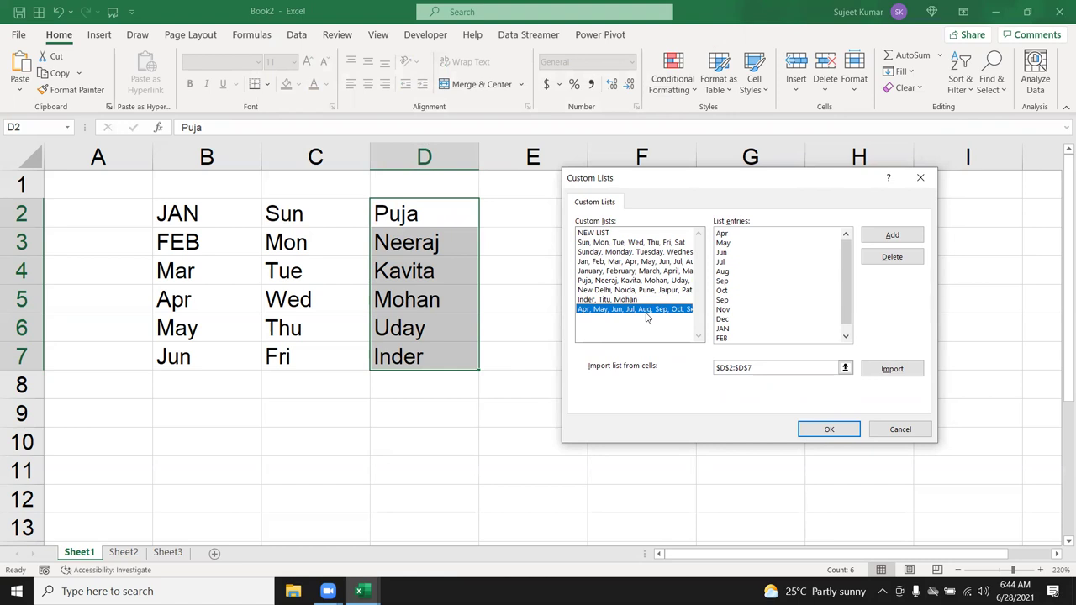
key("Return")
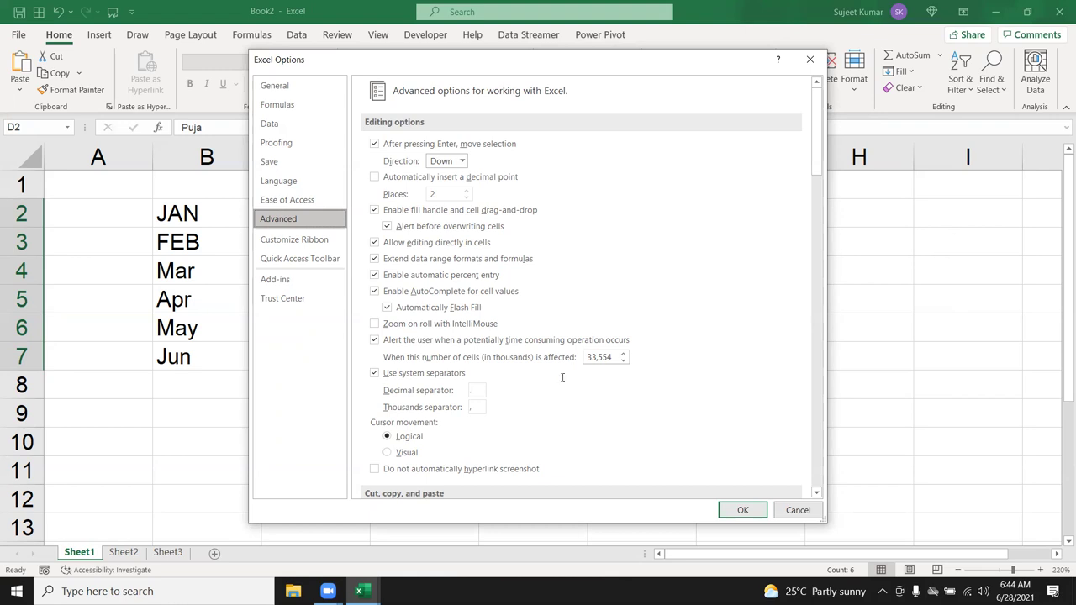
Reopen Edit Custom Lists, pick C2:C4 as the import range, then close without importing.
scroll(562, 377, "down", 5)
scroll(562, 376, "down", 8)
scroll(557, 370, "down", 8)
scroll(554, 366, "down", 5)
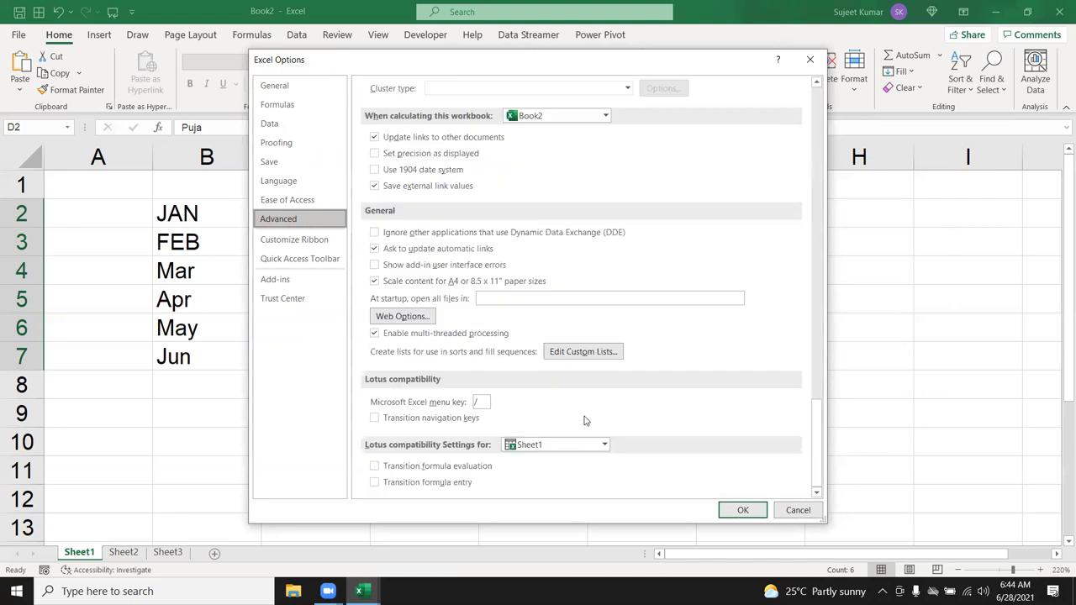
left_click(583, 352)
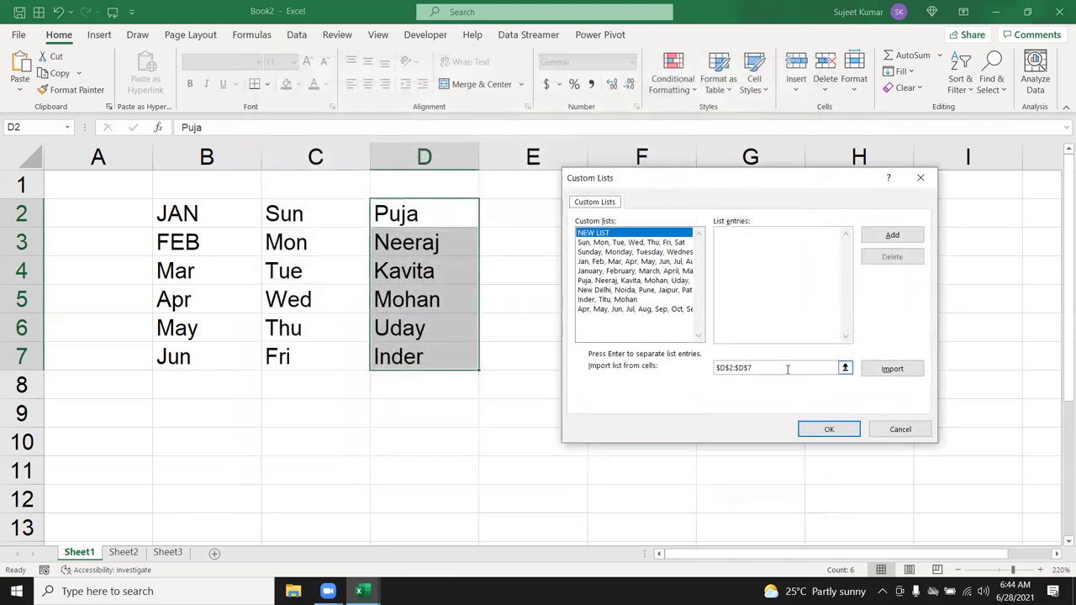
left_click(845, 367)
left_click_drag(315, 219, 322, 351)
left_click(929, 195)
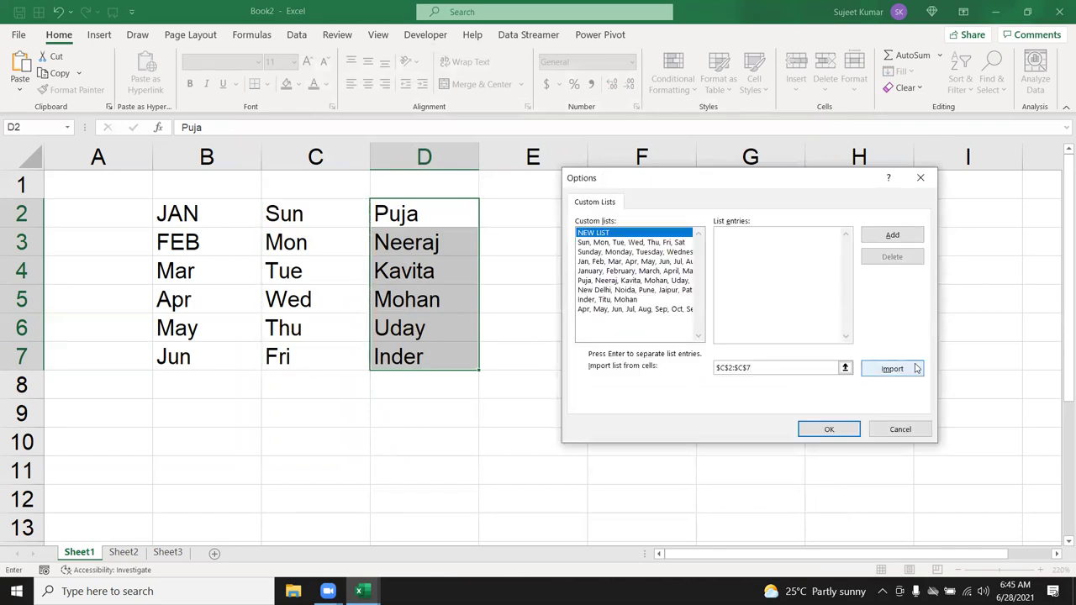
left_click(921, 179)
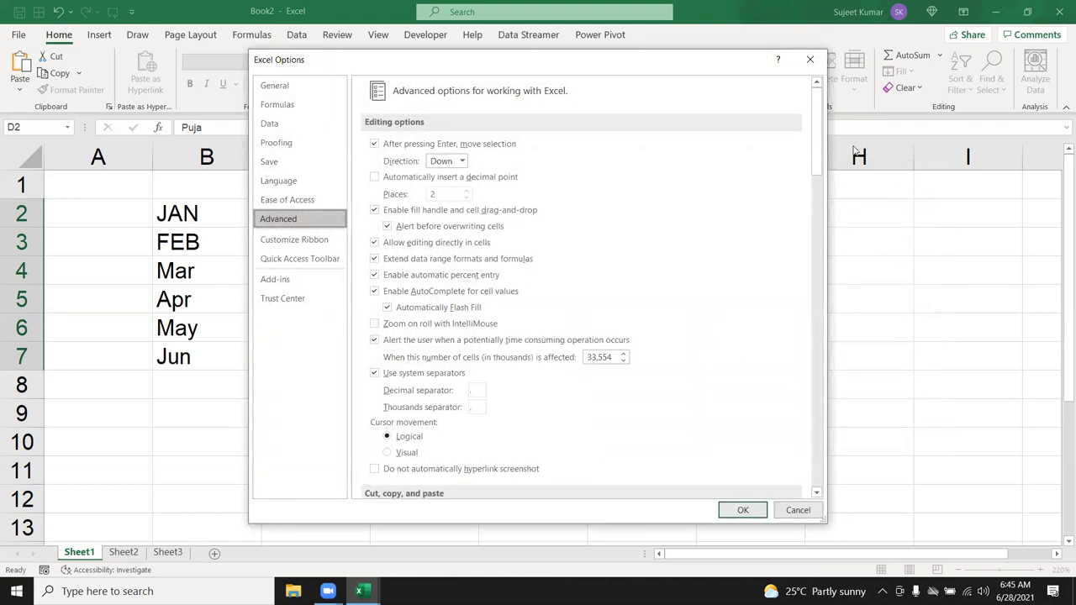
Scroll the Advanced options page down and back up.
scroll(482, 359, "down", 5)
scroll(482, 358, "down", 4)
scroll(482, 358, "down", 4)
scroll(482, 358, "down", 4)
scroll(480, 360, "down", 3)
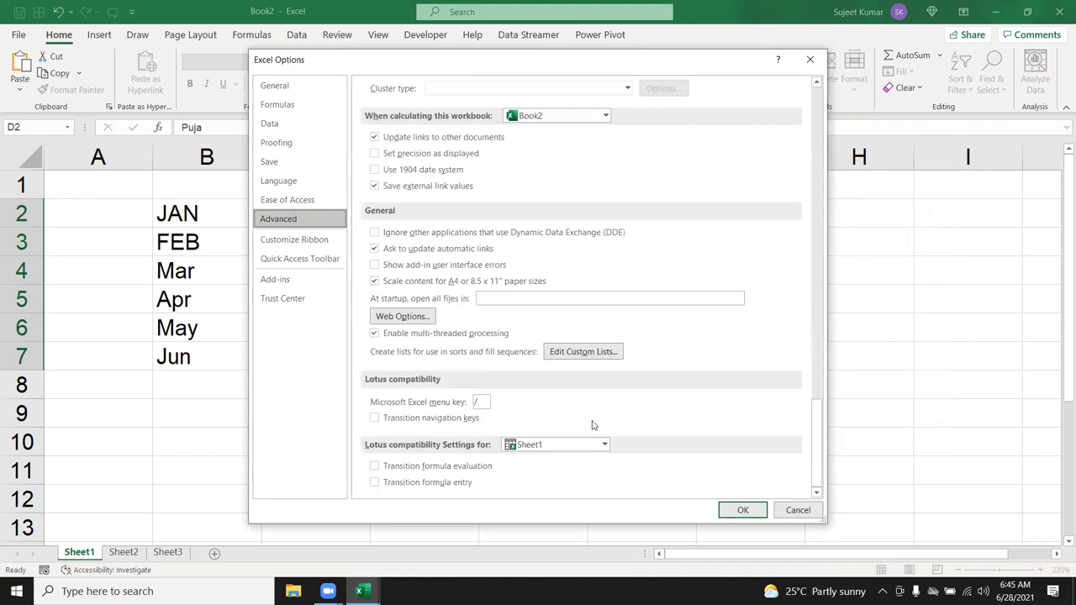
scroll(592, 425, "up", 6)
scroll(593, 425, "up", 4)
scroll(593, 425, "up", 2)
scroll(592, 425, "up", 3)
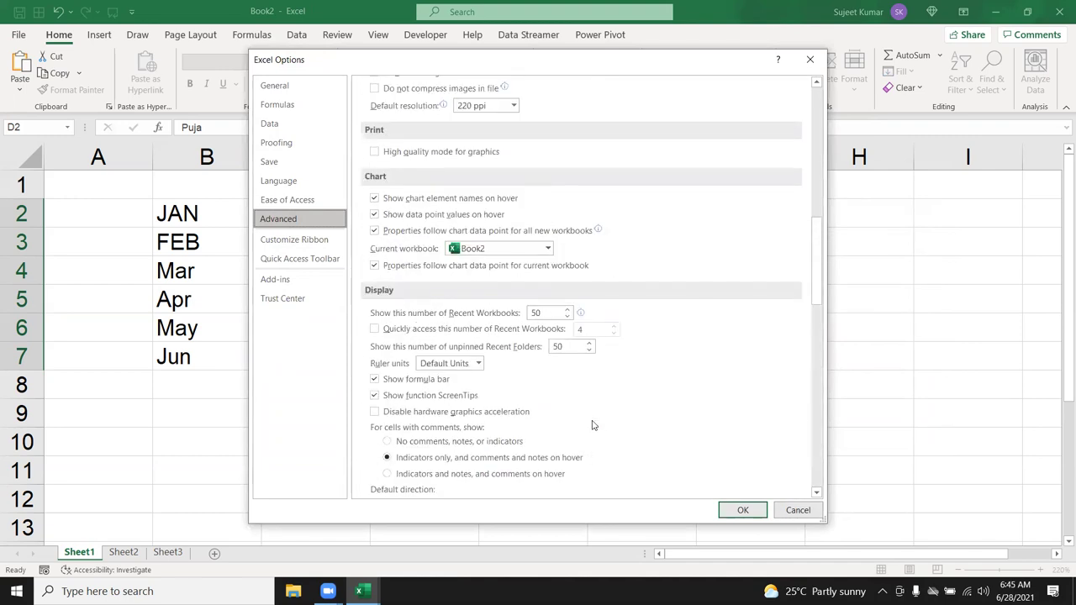
scroll(593, 424, "up", 2)
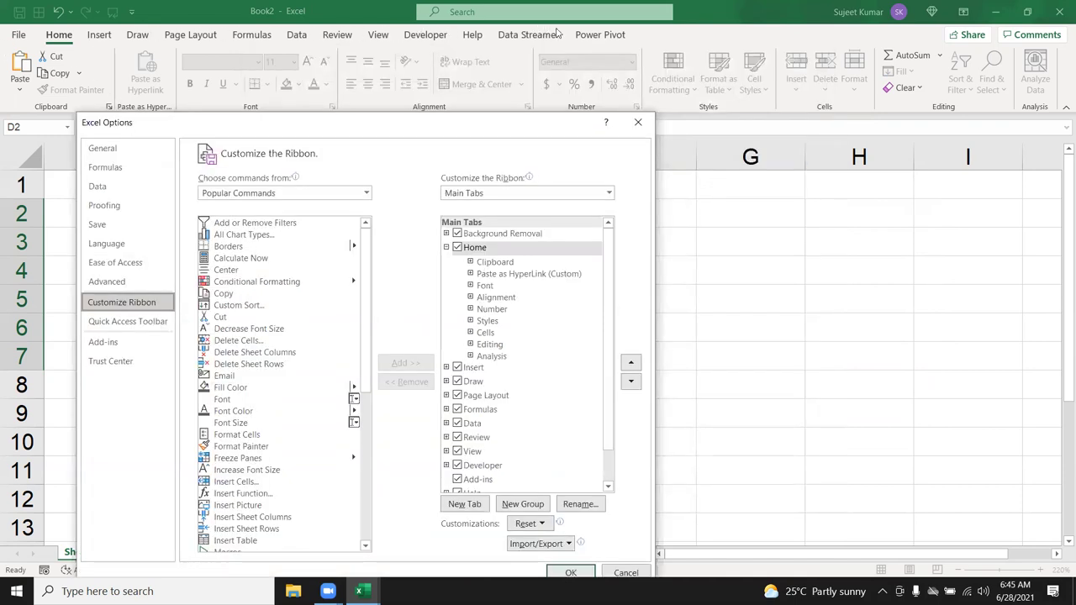
Collapse Home, untick the Draw tab so it leaves the ribbon, and apply with OK.
left_click(445, 247)
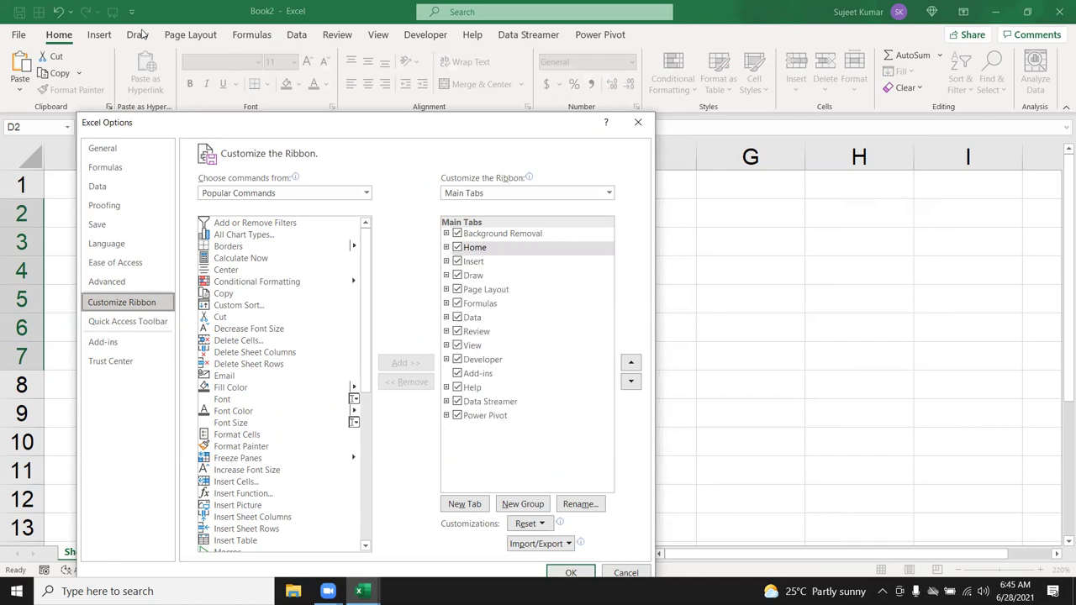
left_click(461, 277)
left_click(458, 276)
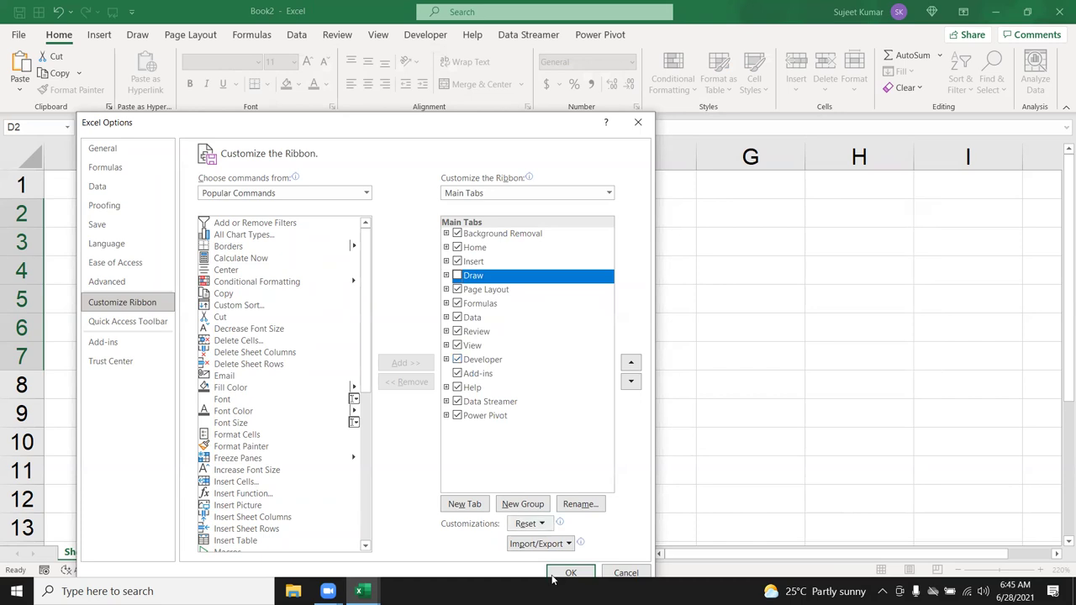
left_click(564, 574)
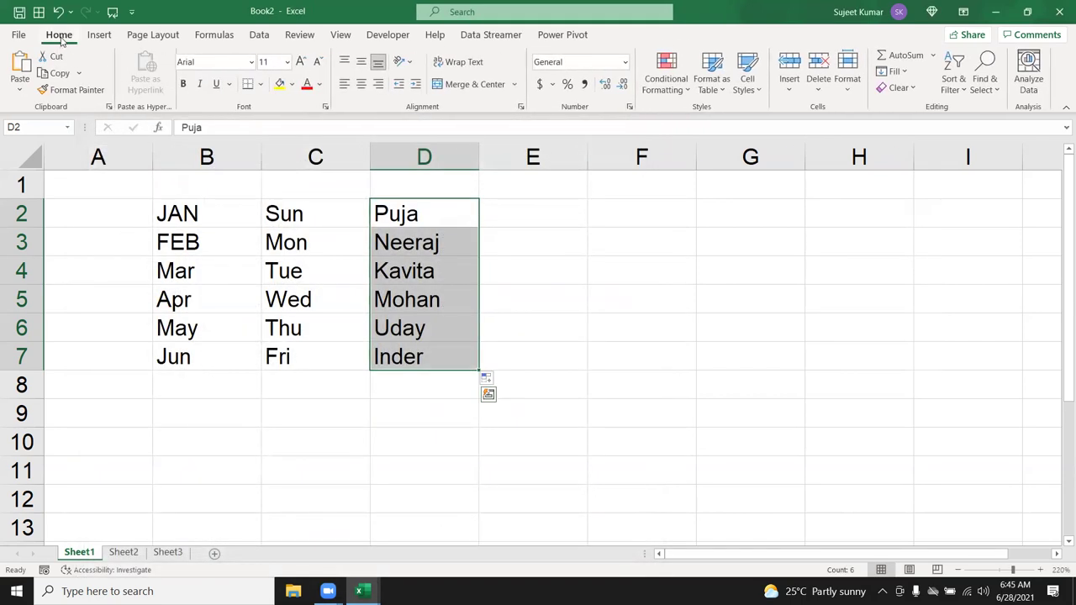
Return to Customize Ribbon, collapse Home, and expand the 'Choose commands from' list.
left_click(18, 35)
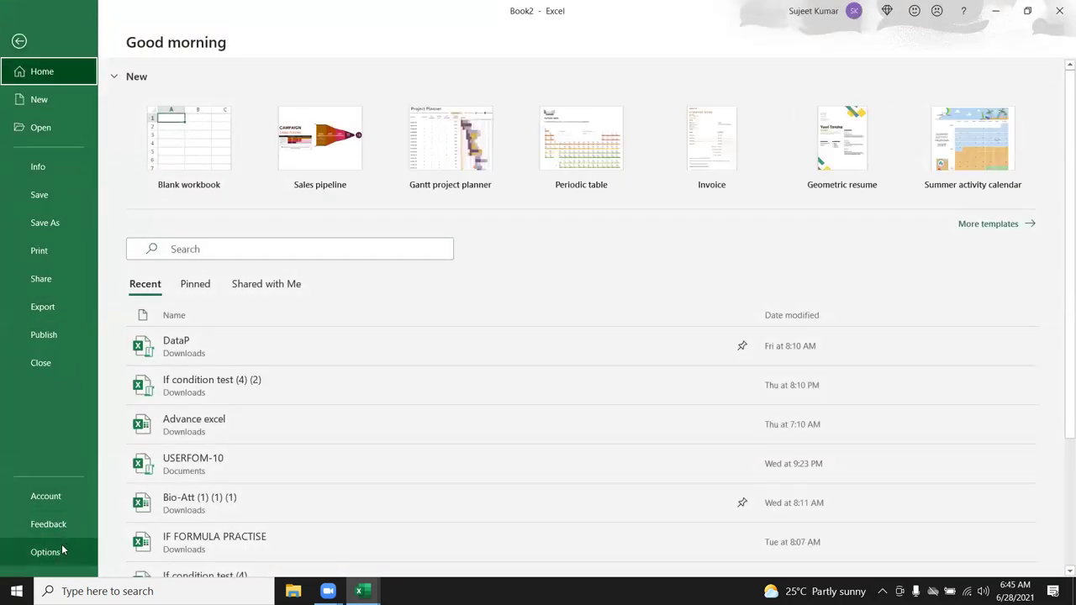
left_click(62, 549)
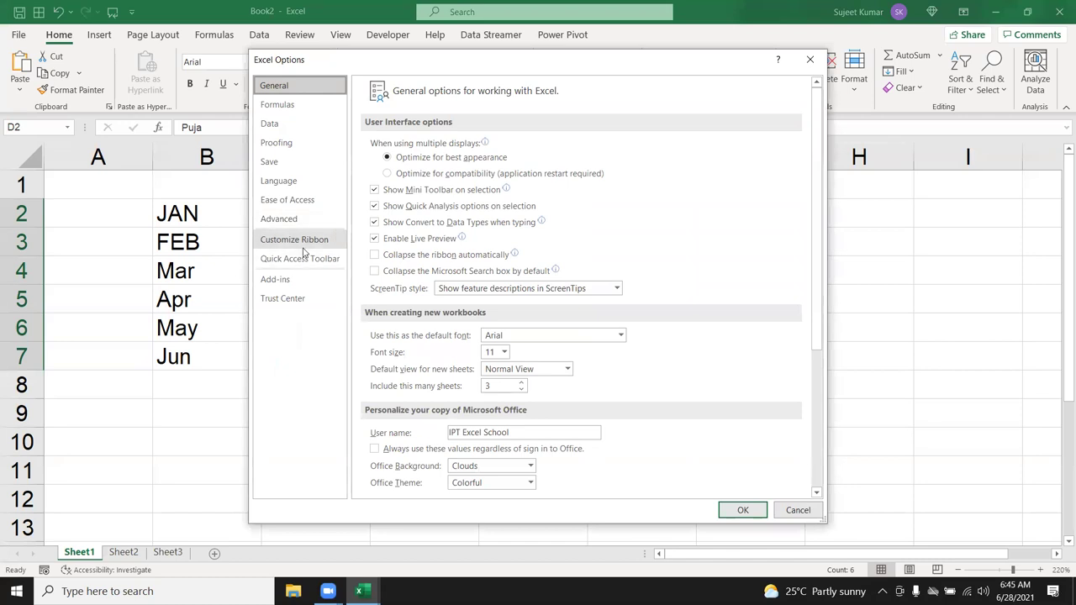
left_click(305, 247)
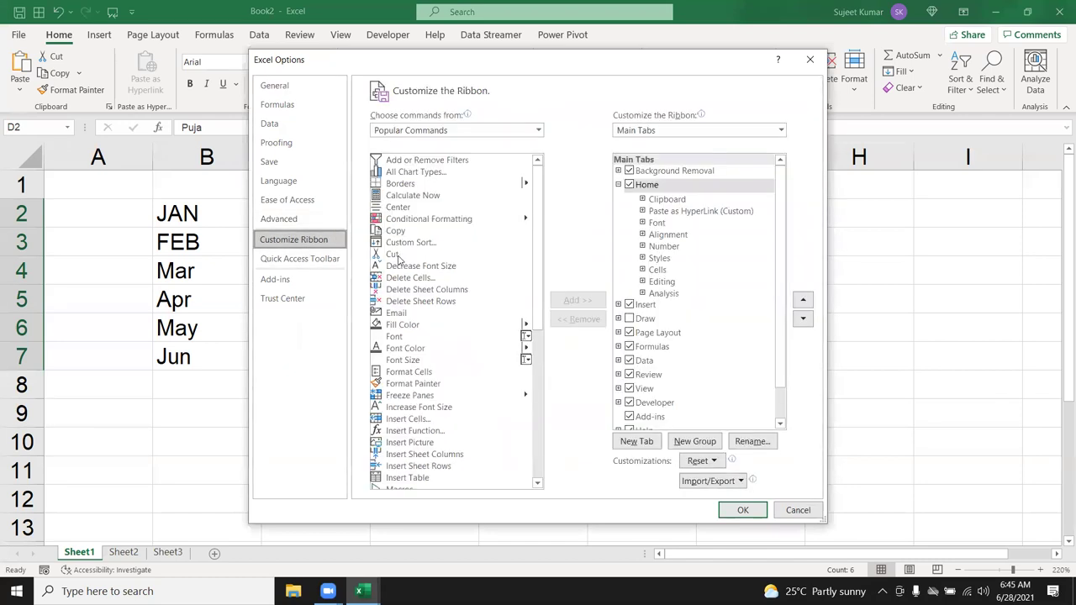
left_click(618, 185)
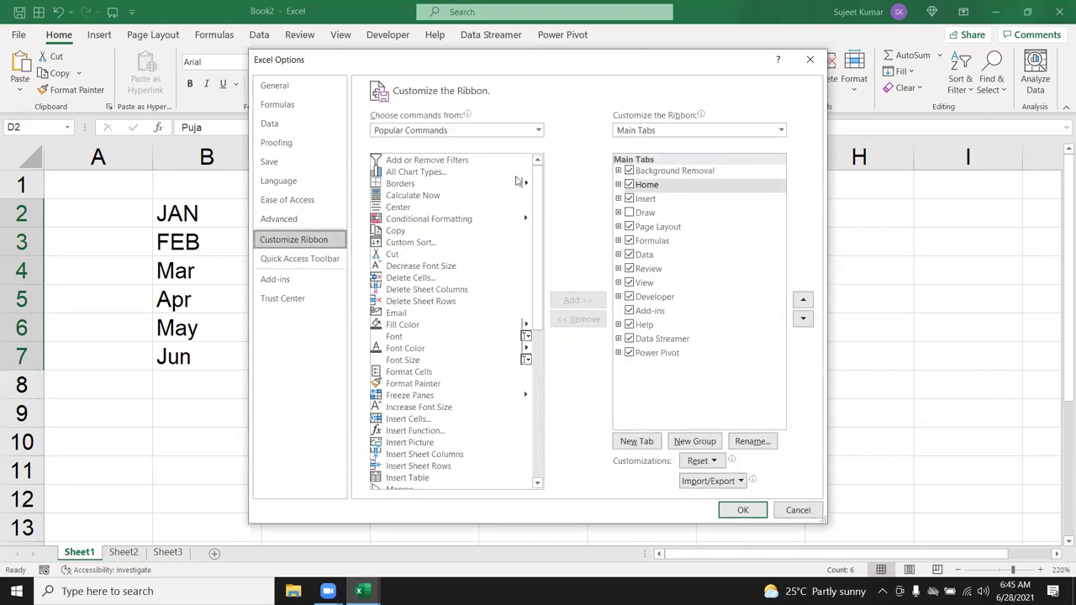
left_click(499, 132)
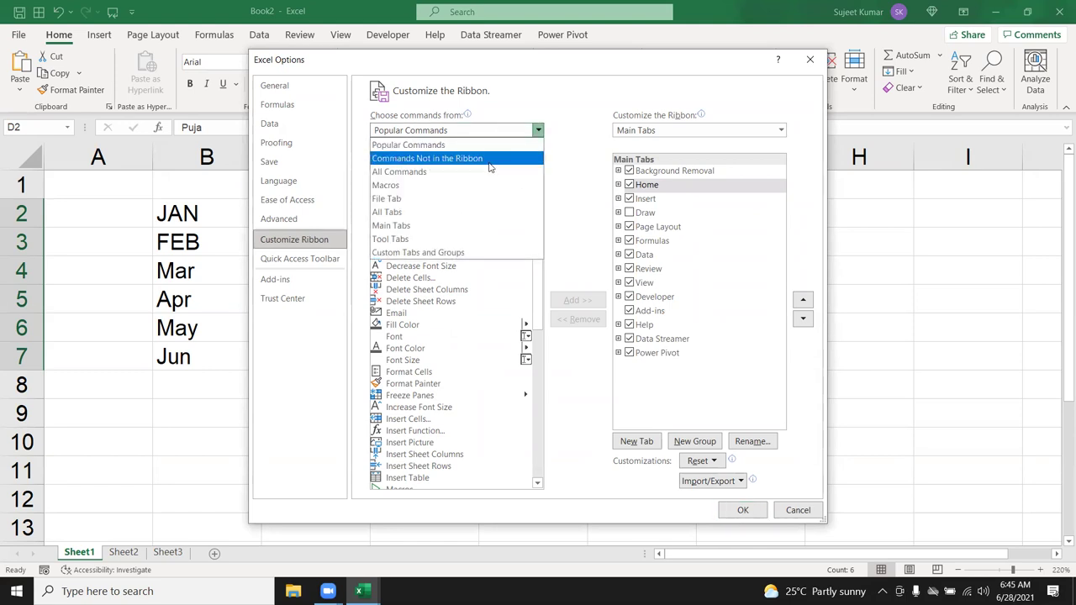
Show Commands Not in the Ribbon and browse the list, selecting Arrow: Right.
left_click(445, 159)
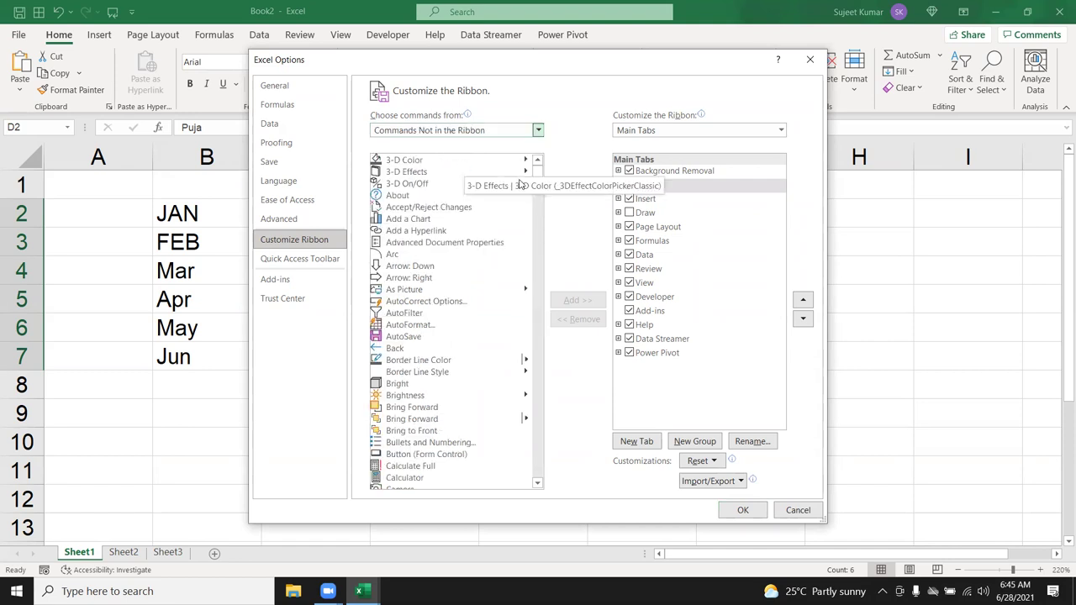
mouse_move(538, 175)
left_mouse_down()
mouse_move(542, 467)
mouse_move(530, 165)
left_mouse_up()
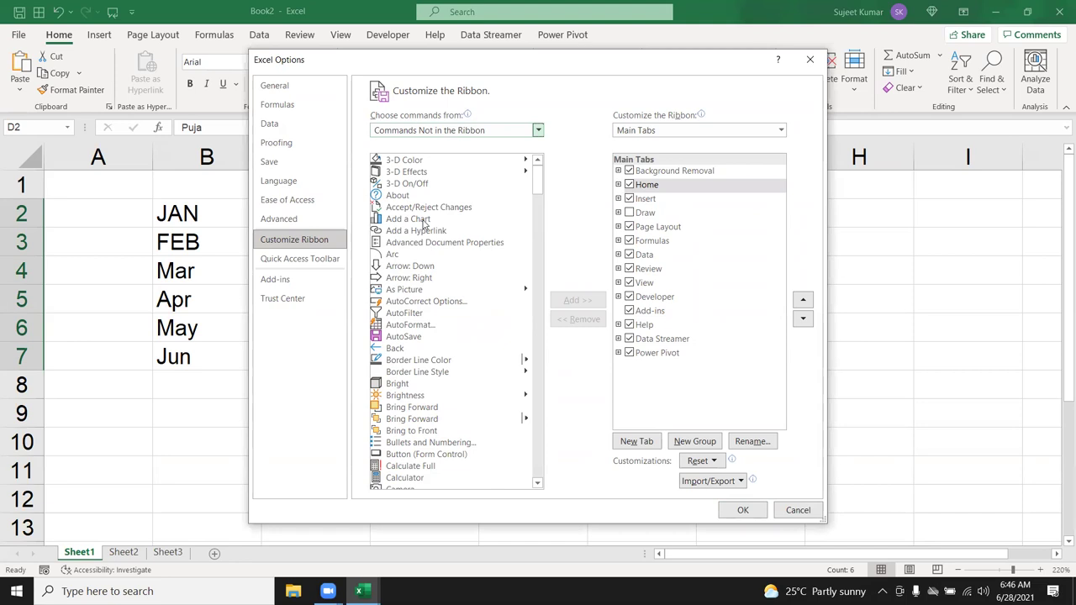
left_click(416, 277)
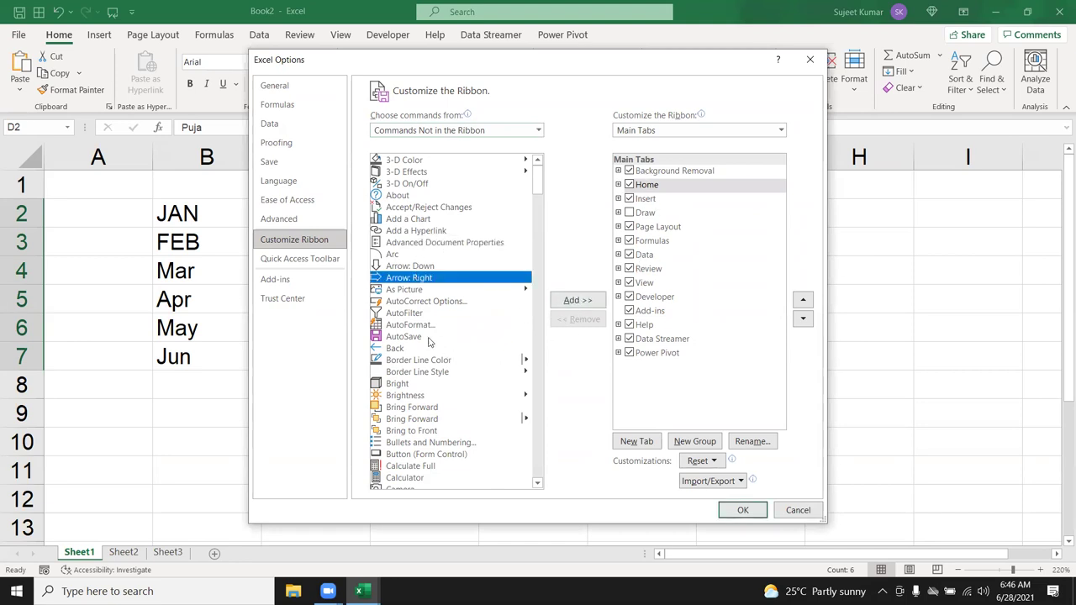
scroll(423, 345, "down", 6)
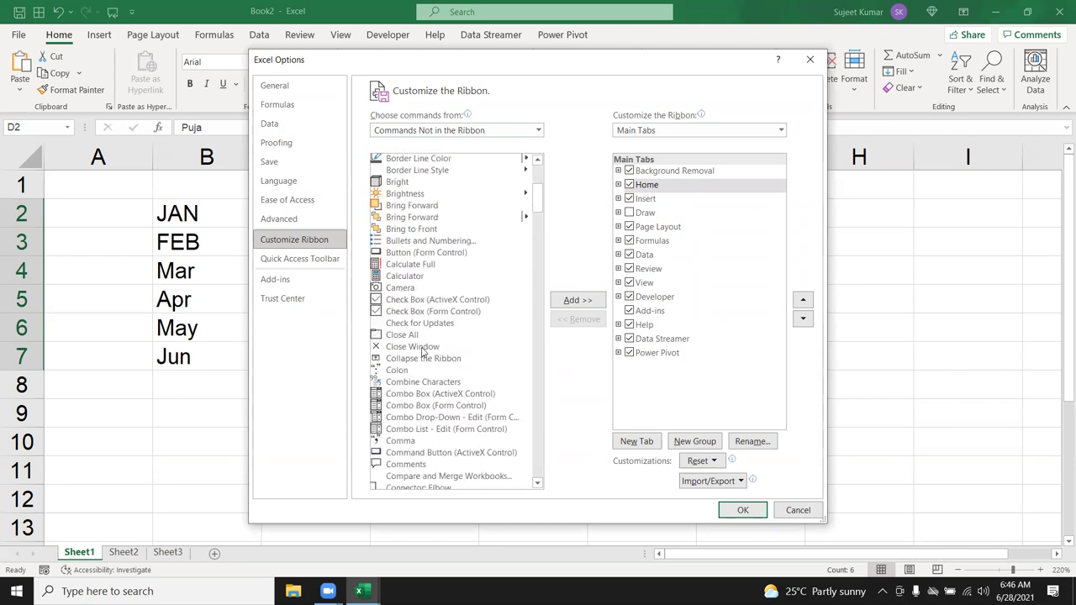
scroll(425, 360, "down", 1)
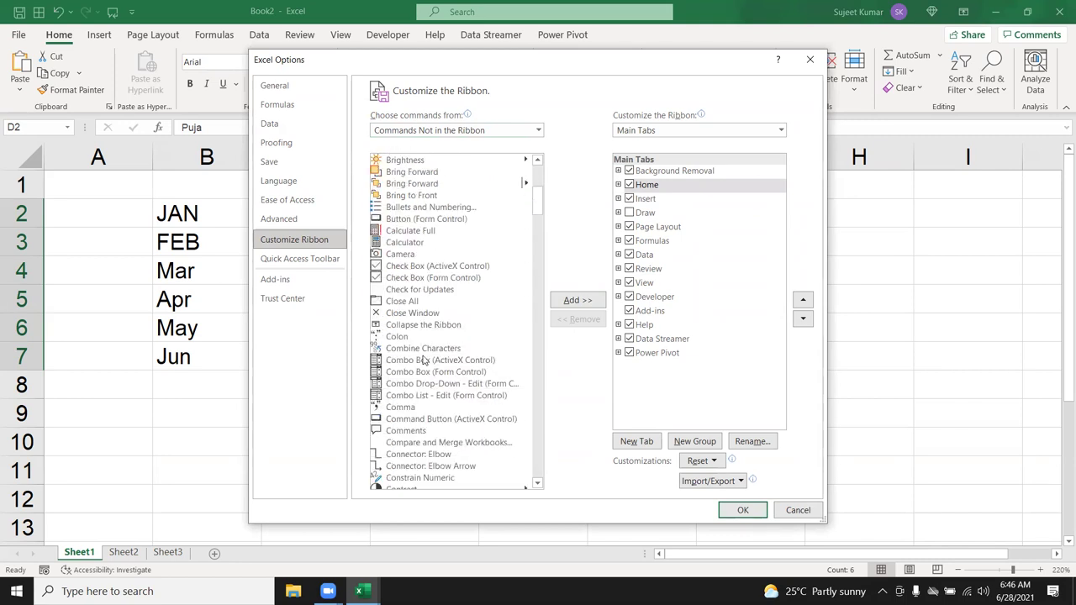
scroll(425, 360, "down", 5)
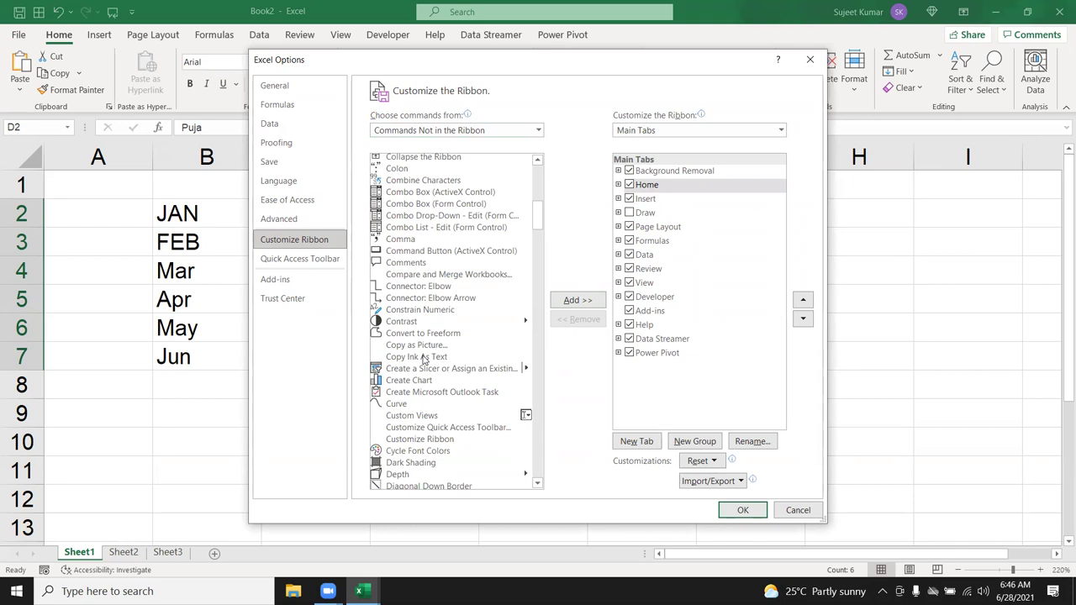
scroll(424, 360, "down", 5)
scroll(425, 360, "up", 2)
scroll(425, 360, "up", 8)
scroll(429, 319, "up", 6)
left_click(431, 276)
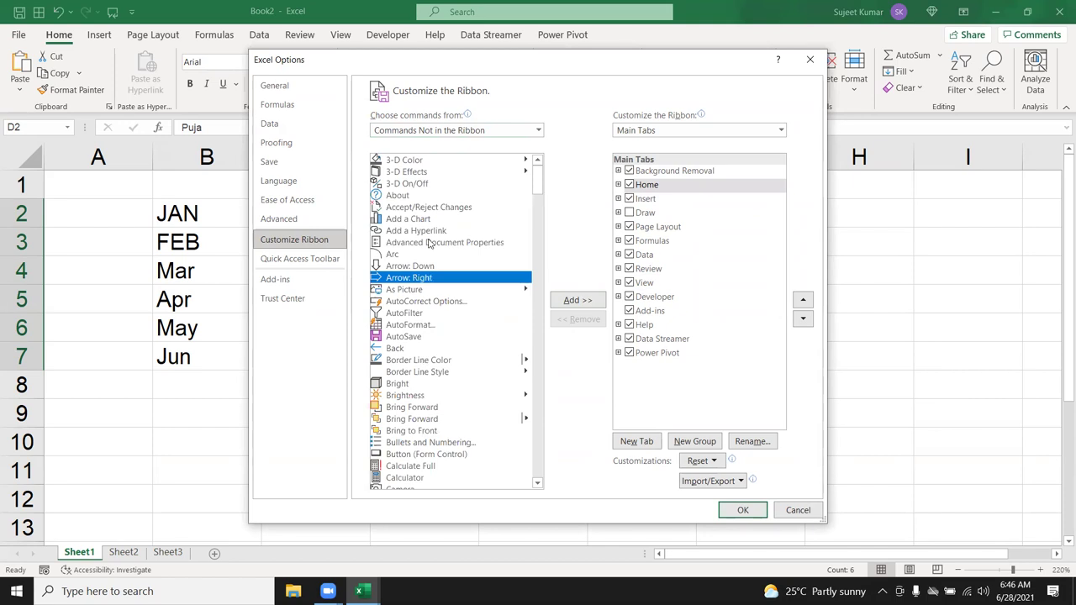
Move the command list selection down to the Form... command.
left_click(428, 243)
key("Page_Down")
key("Page_Down")
key("Down")
key("Down")
key("Down")
key("Down")
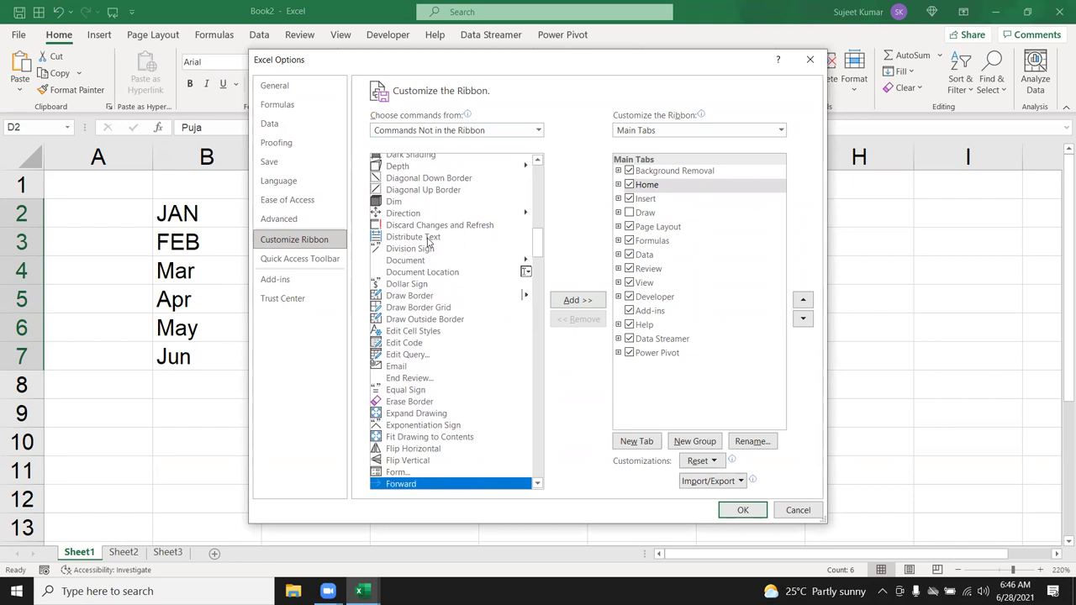
key("Up")
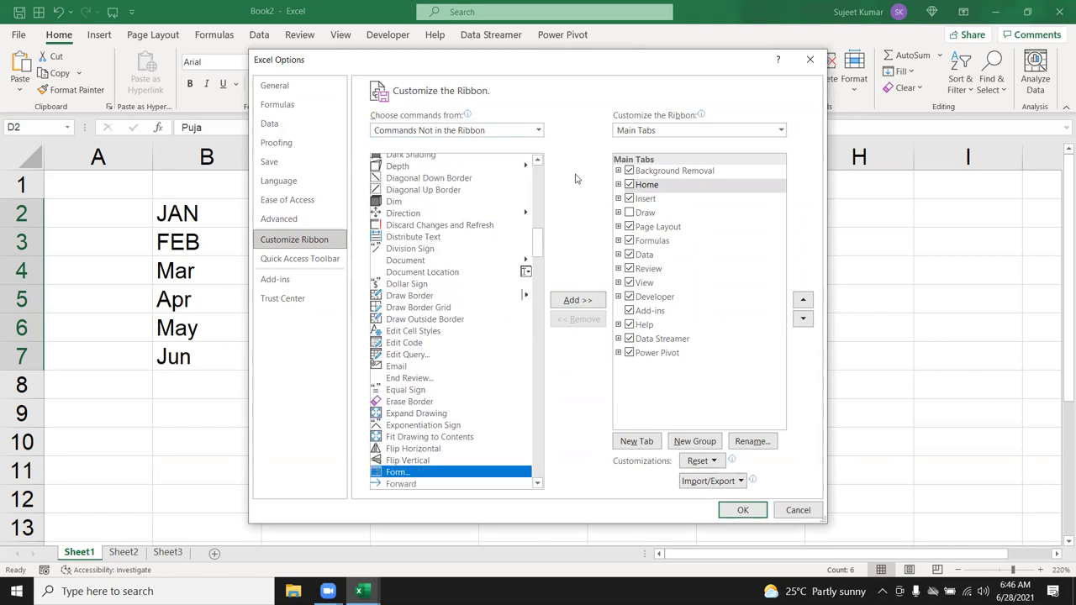
Expand the Data tab and try adding Form to its Outline group, dismissing the warning.
left_click(629, 255)
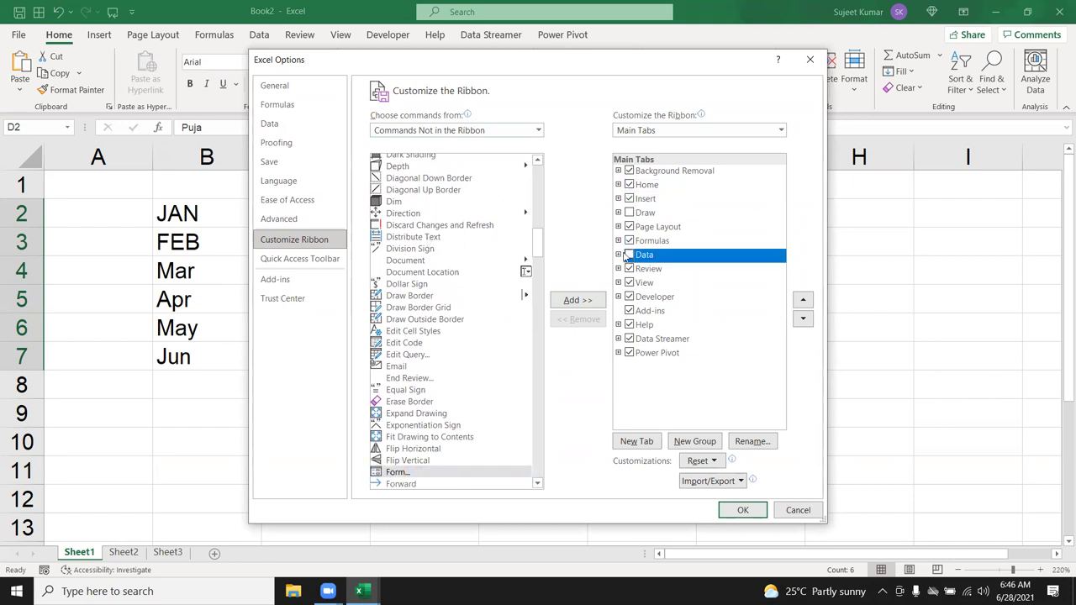
left_click(620, 255)
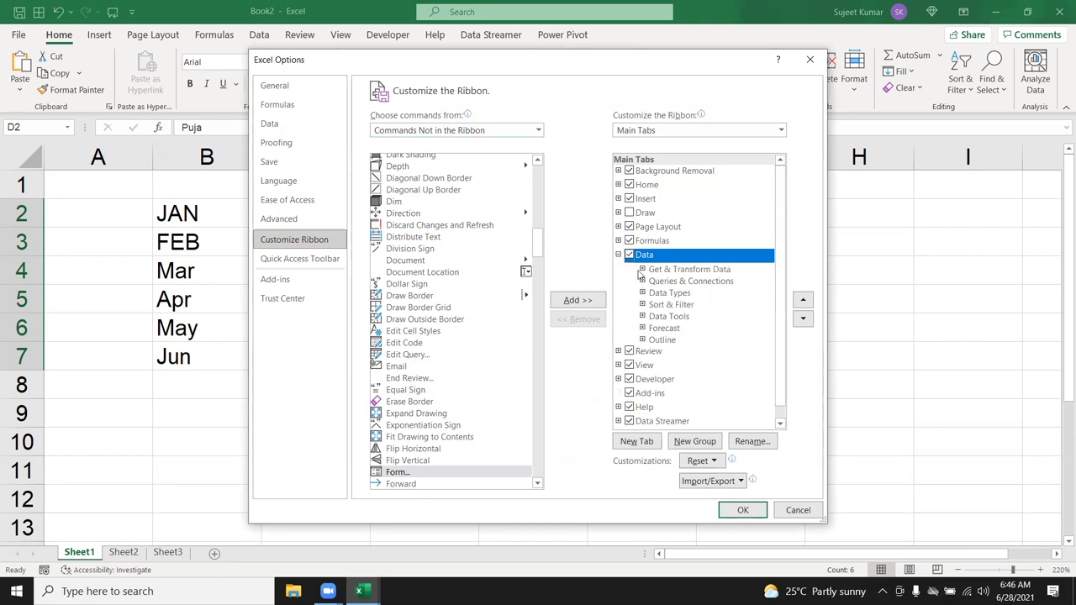
left_click(661, 340)
left_click(560, 303)
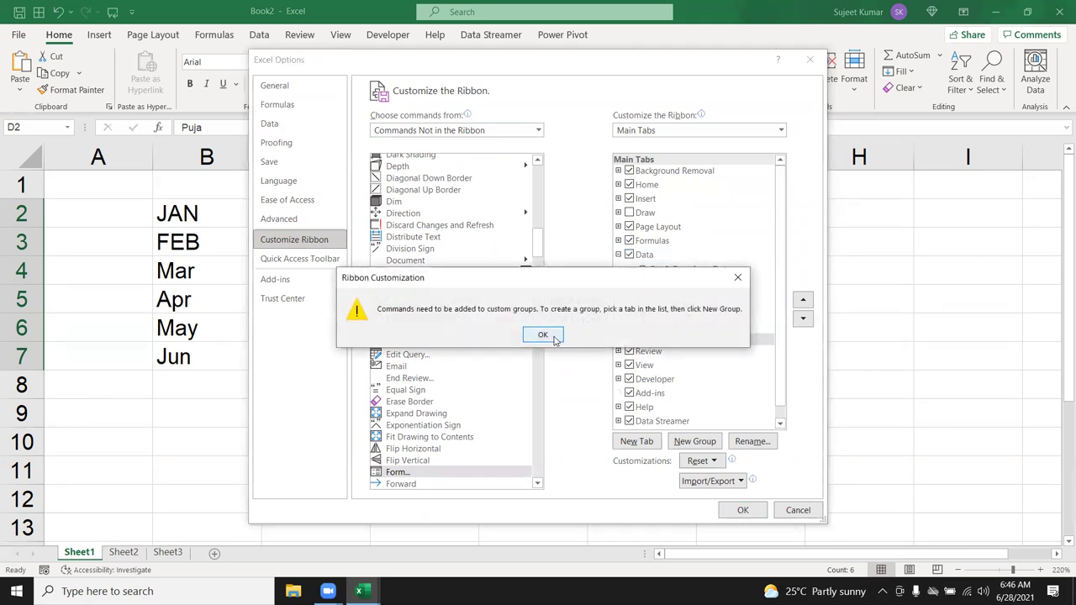
left_click(545, 334)
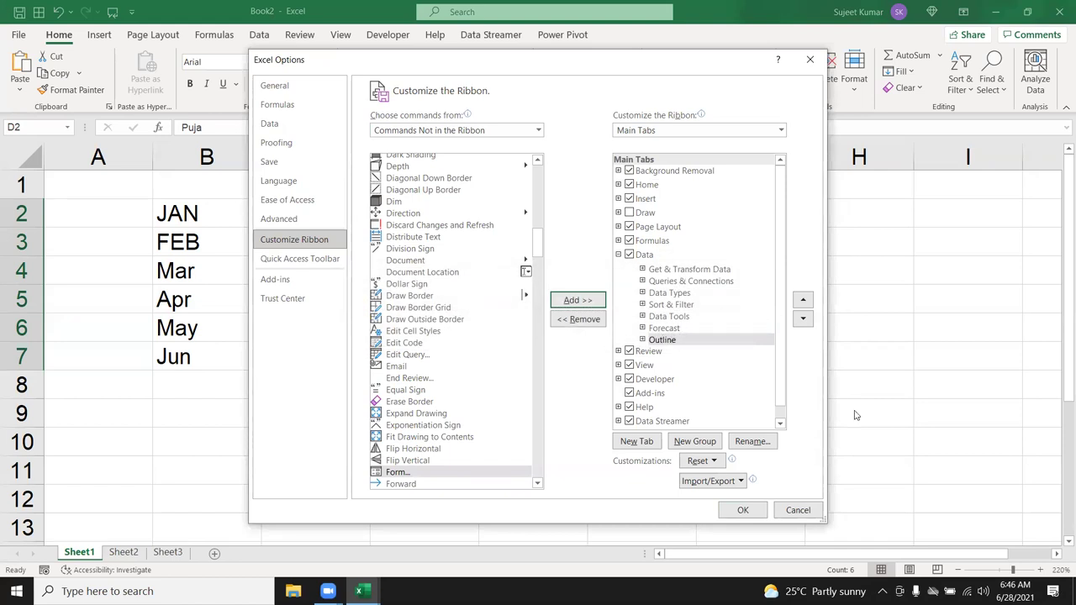
Create a new custom group on Data, add Form... to it, and apply the changes.
left_click(698, 443)
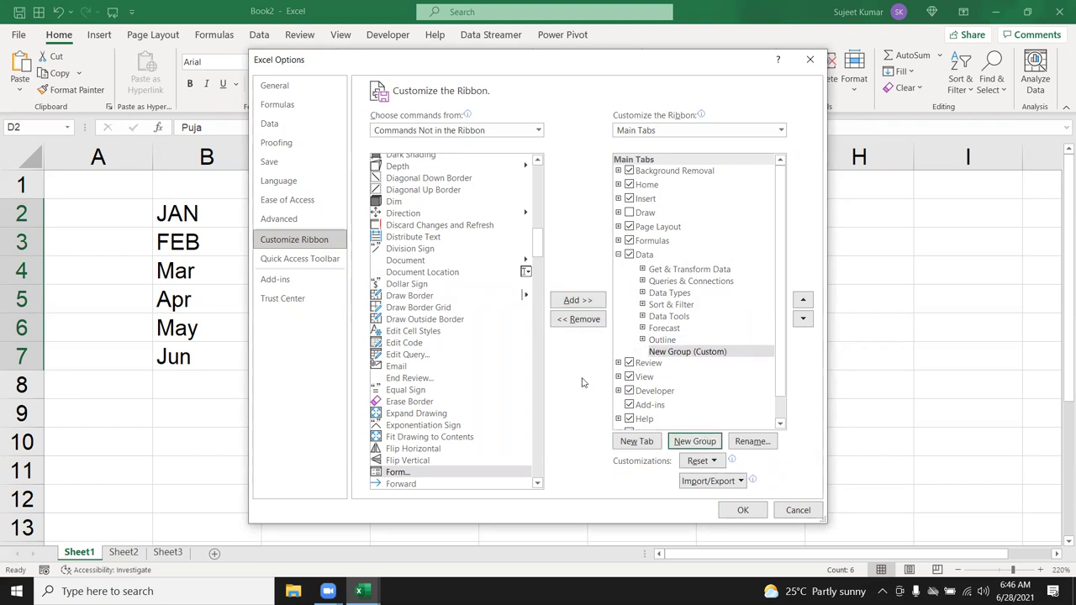
left_click(580, 301)
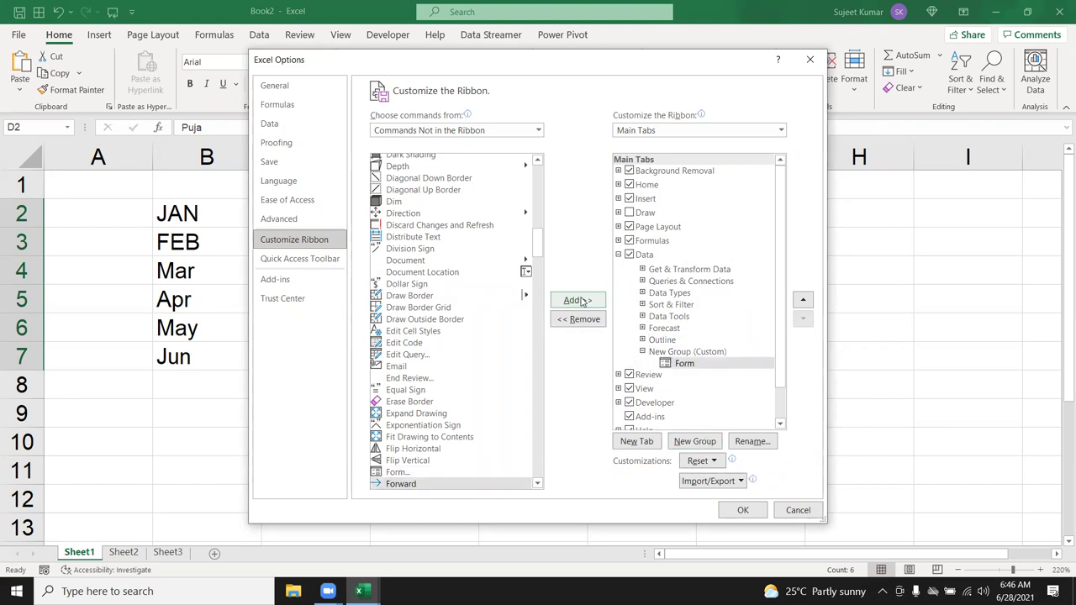
left_click(743, 511)
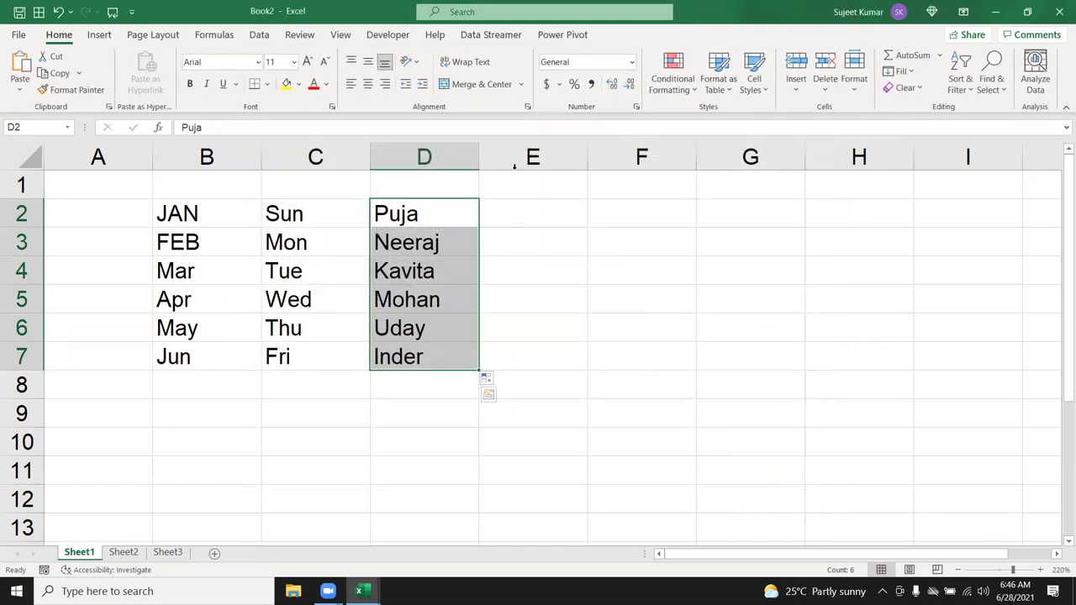
left_click(260, 36)
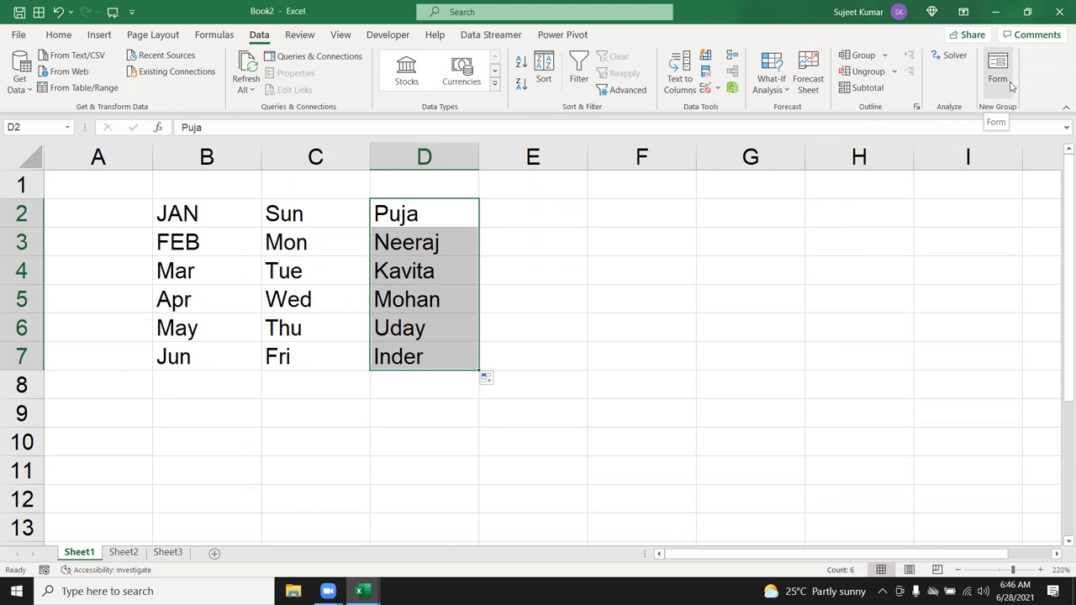
left_click(653, 327)
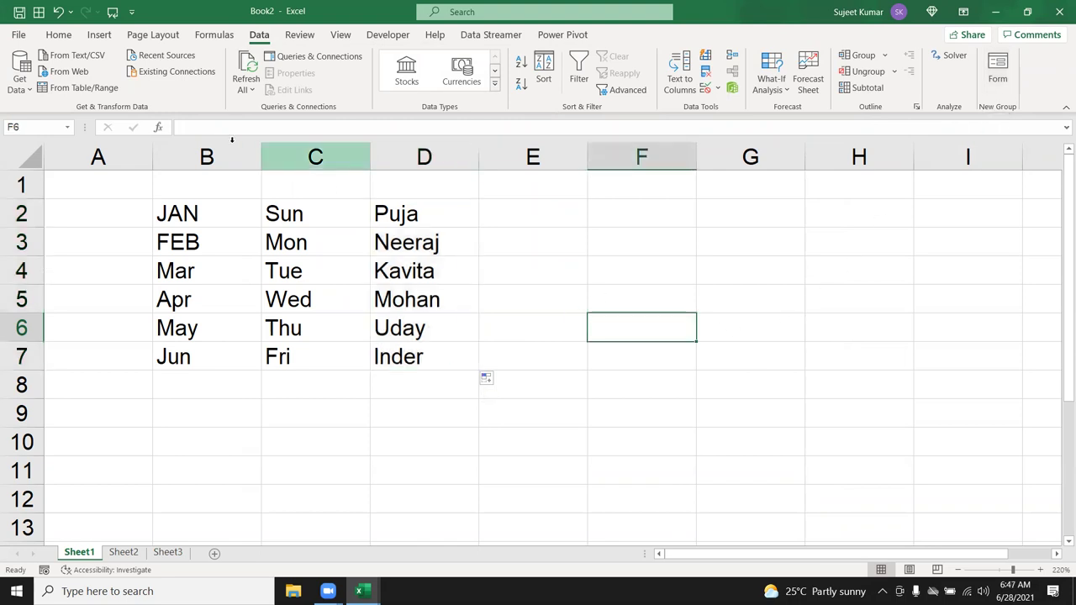
left_click(51, 35)
left_click(18, 35)
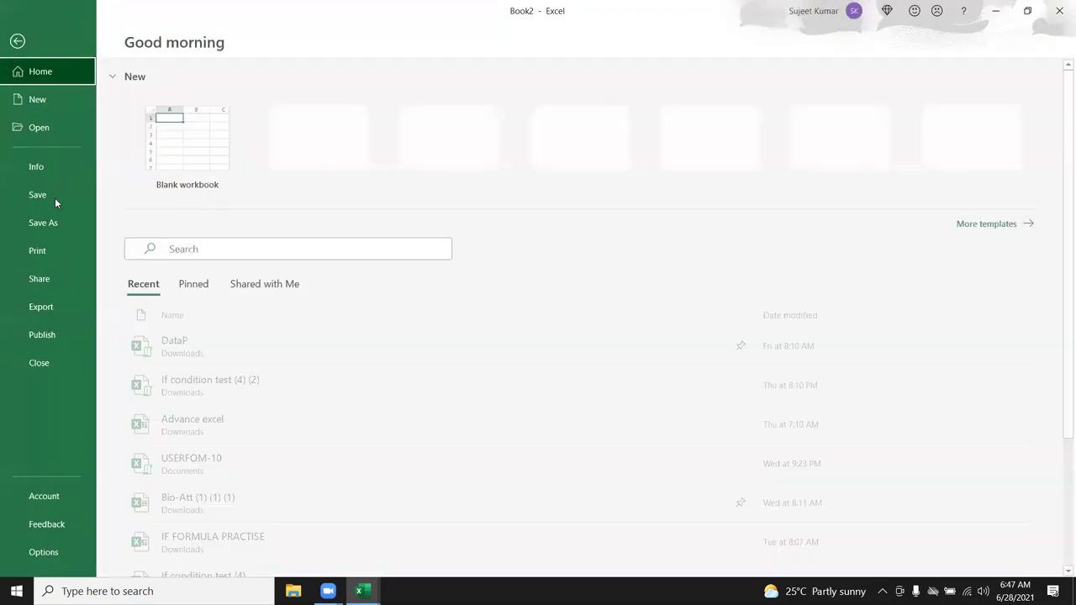
left_click(68, 552)
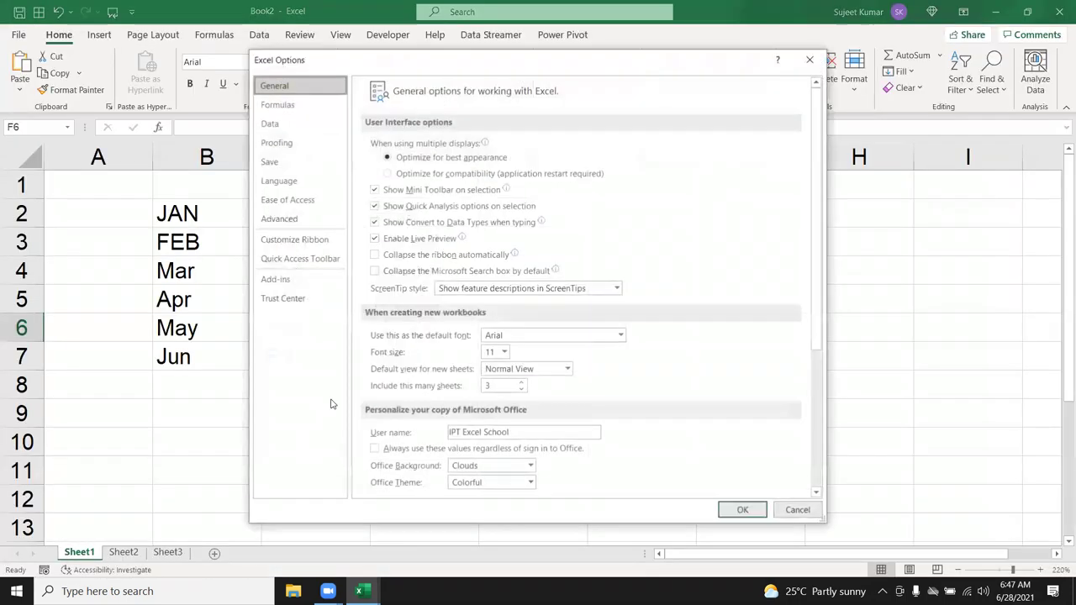
left_click(288, 242)
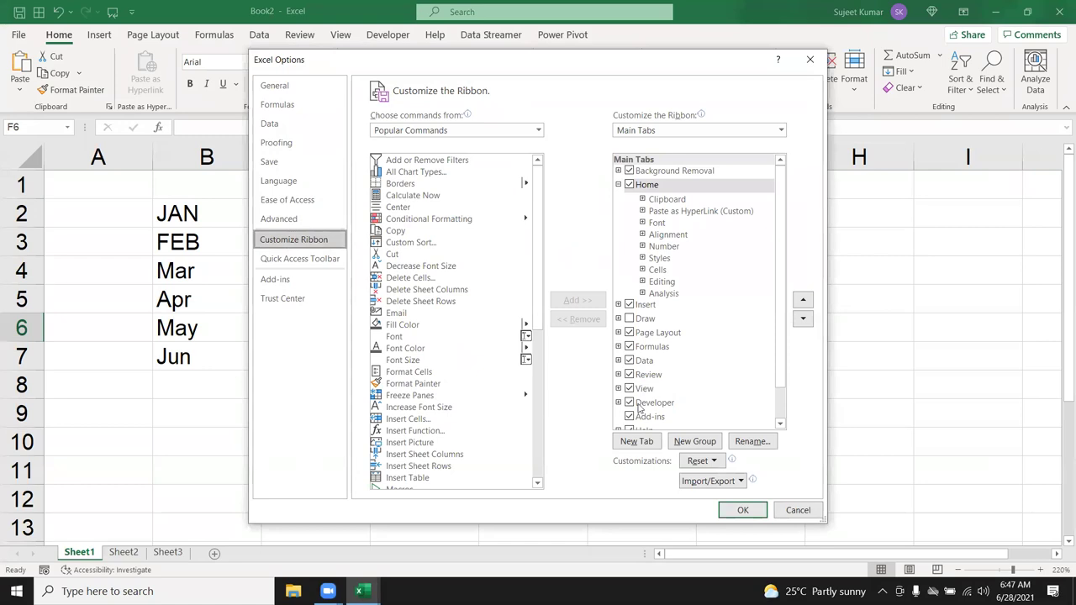
left_click(282, 263)
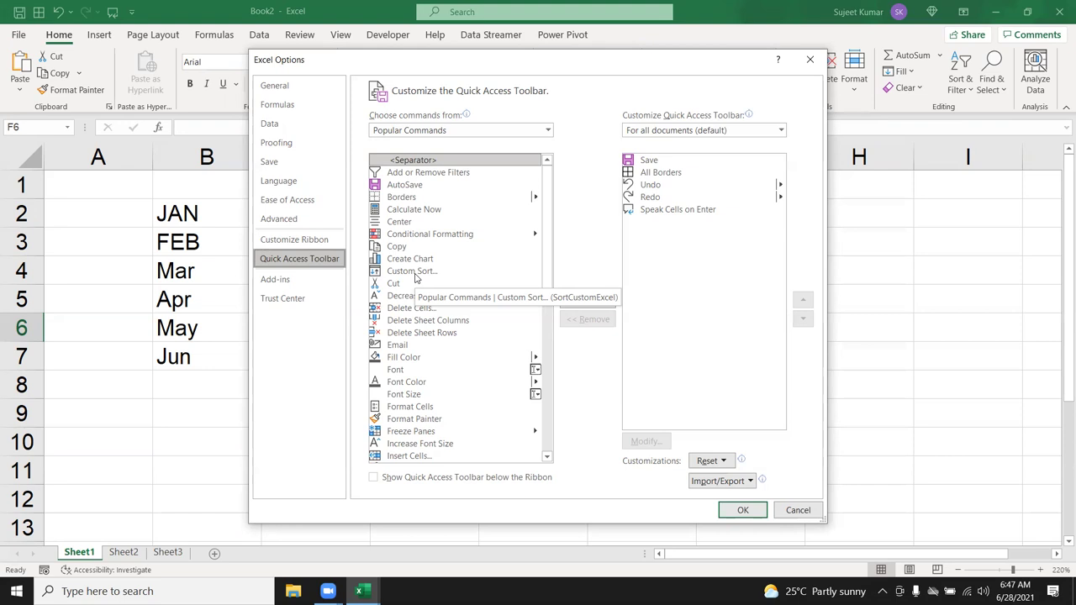
left_click(439, 359)
left_click(662, 174)
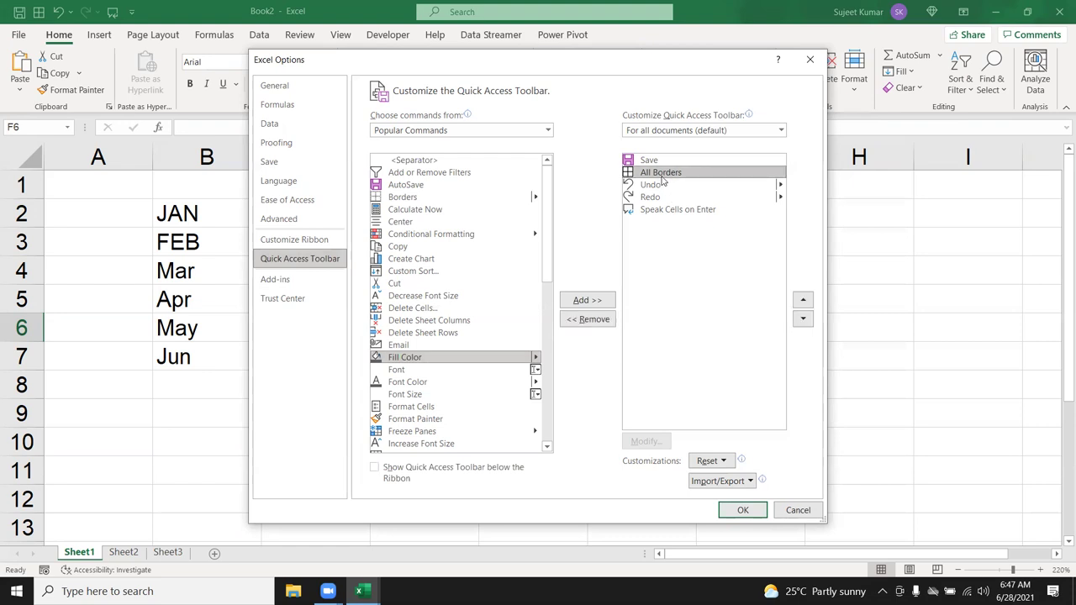
left_click(799, 509)
Select F3:H10 and display the ribbon KeyTips with Alt.
mouse_move(615, 237)
left_mouse_down()
mouse_move(727, 420)
mouse_move(824, 449)
left_mouse_up()
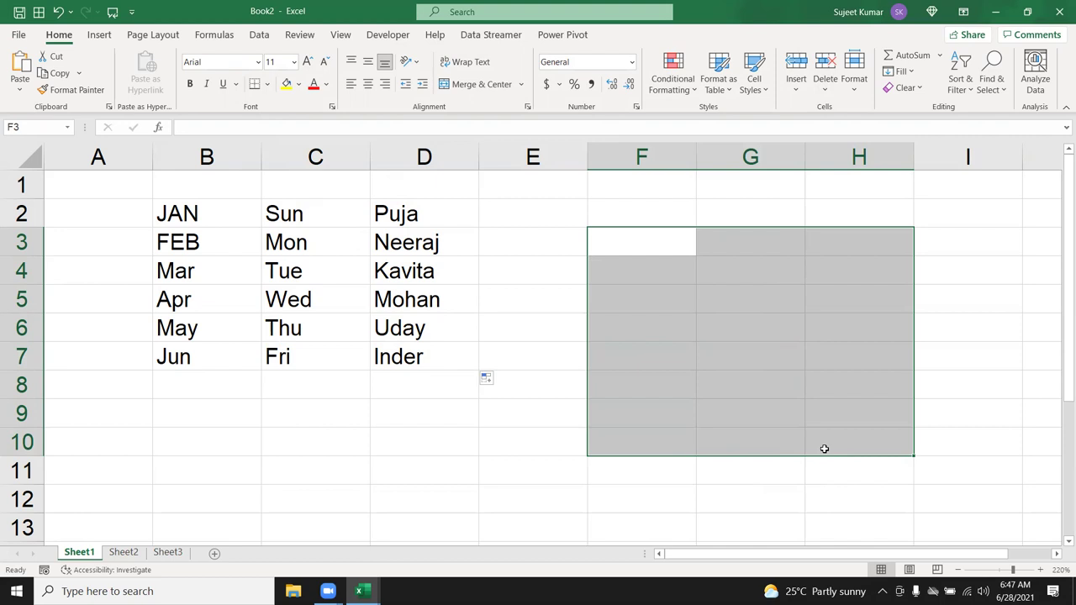
key("alt")
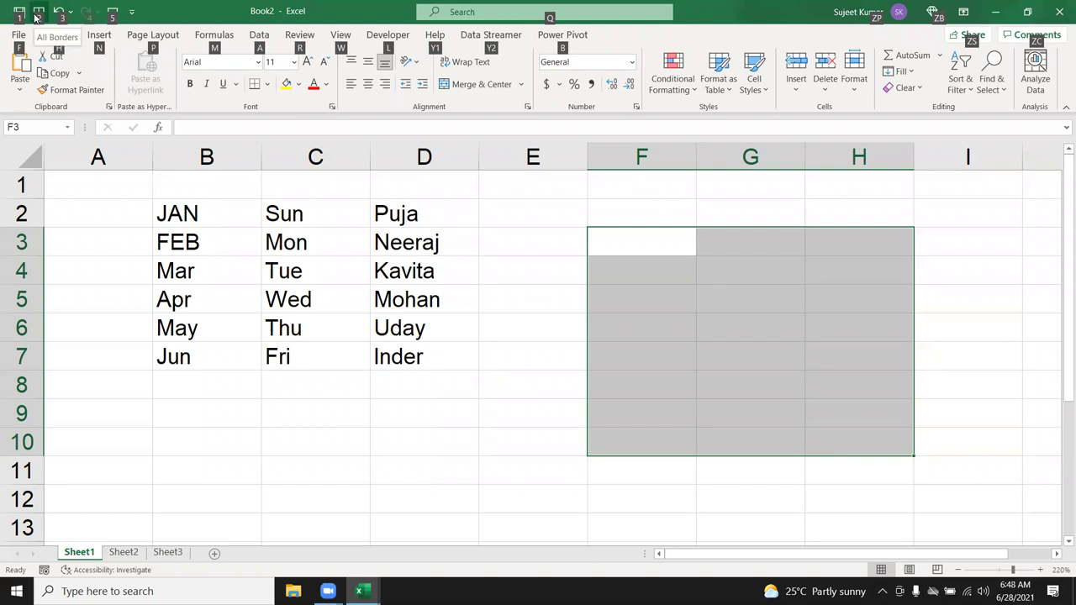
key("Escape")
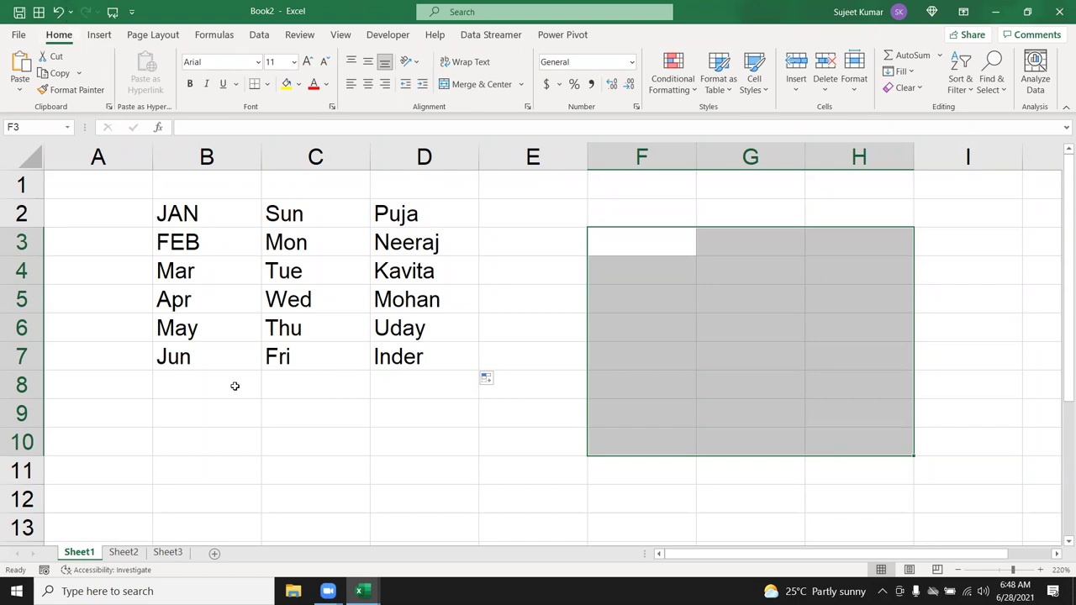
key("alt")
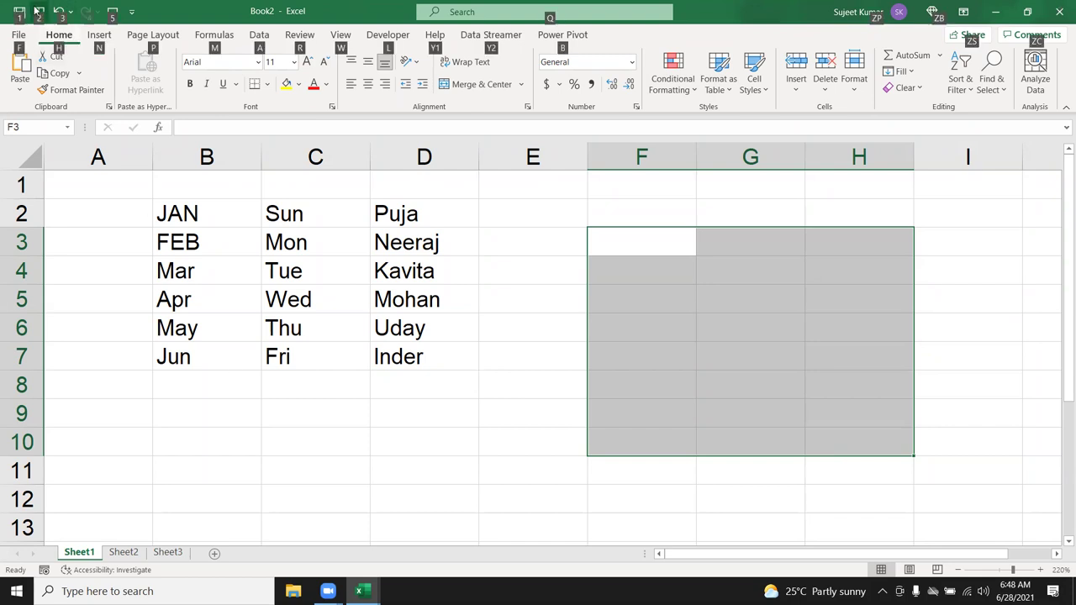
Apply All Borders to F3:H10 using the H, B, A KeyTips.
key("h")
key("b")
key("a")
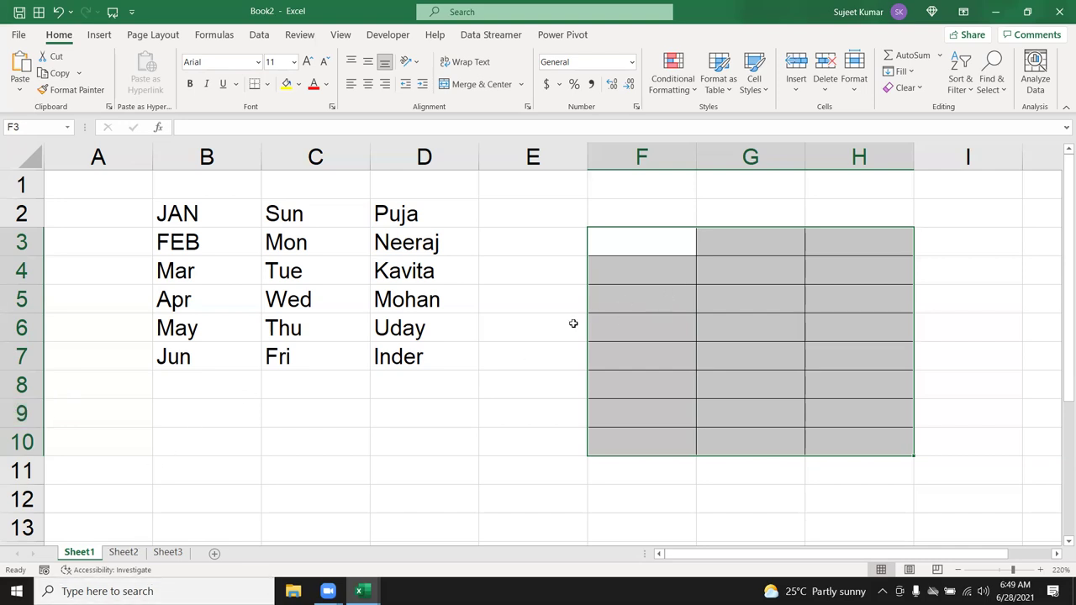
Scroll down and select the range B12:E16.
scroll(416, 365, "down", 2)
left_click_drag(156, 320, 515, 451)
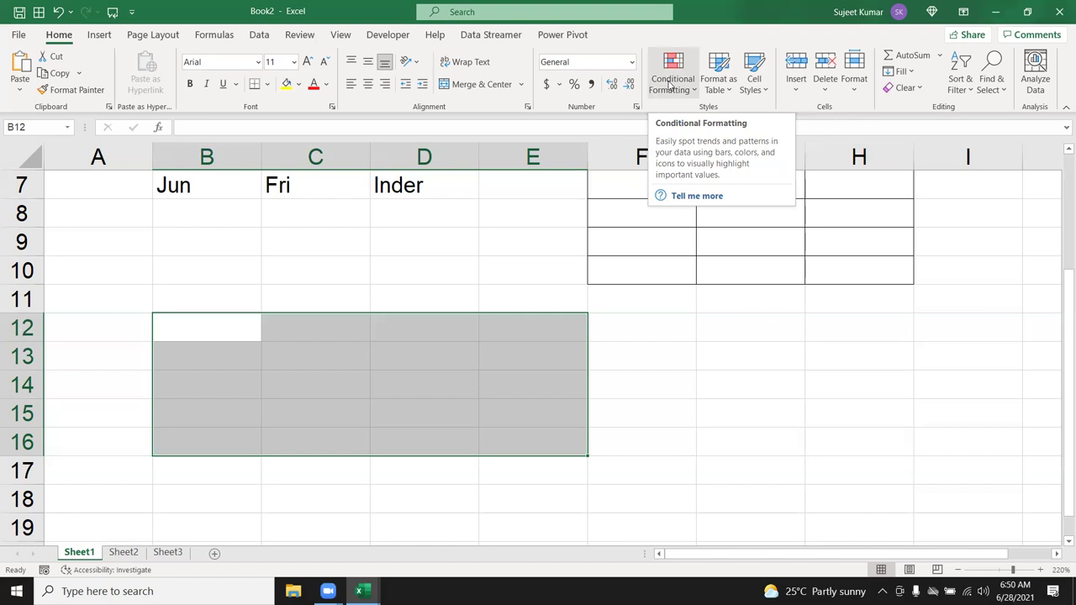
Open the conditional formatting help article and scroll through it.
left_click(710, 200)
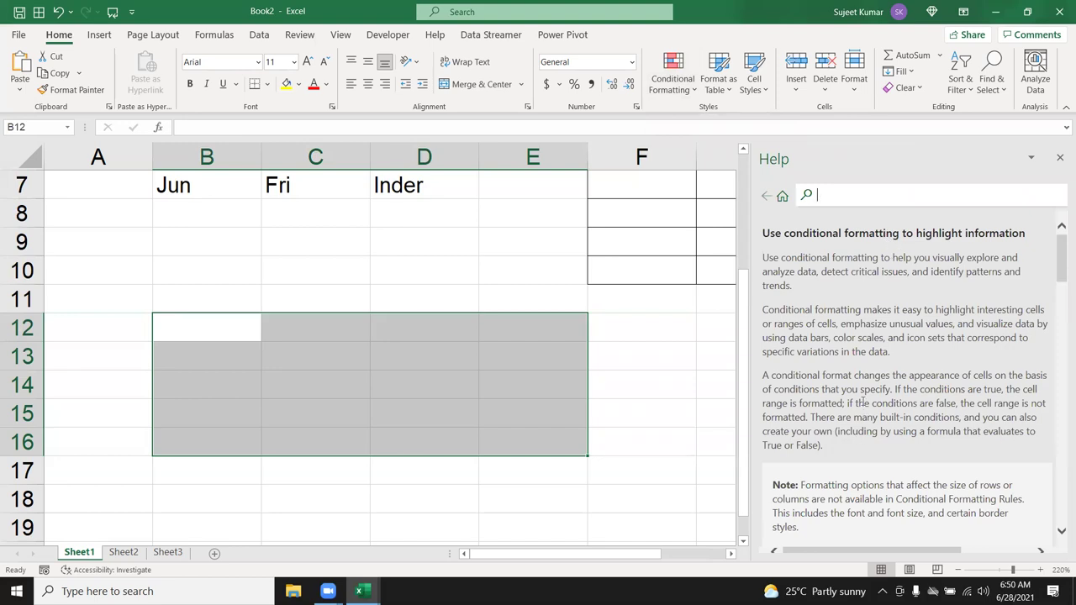
scroll(830, 248, "down", 1)
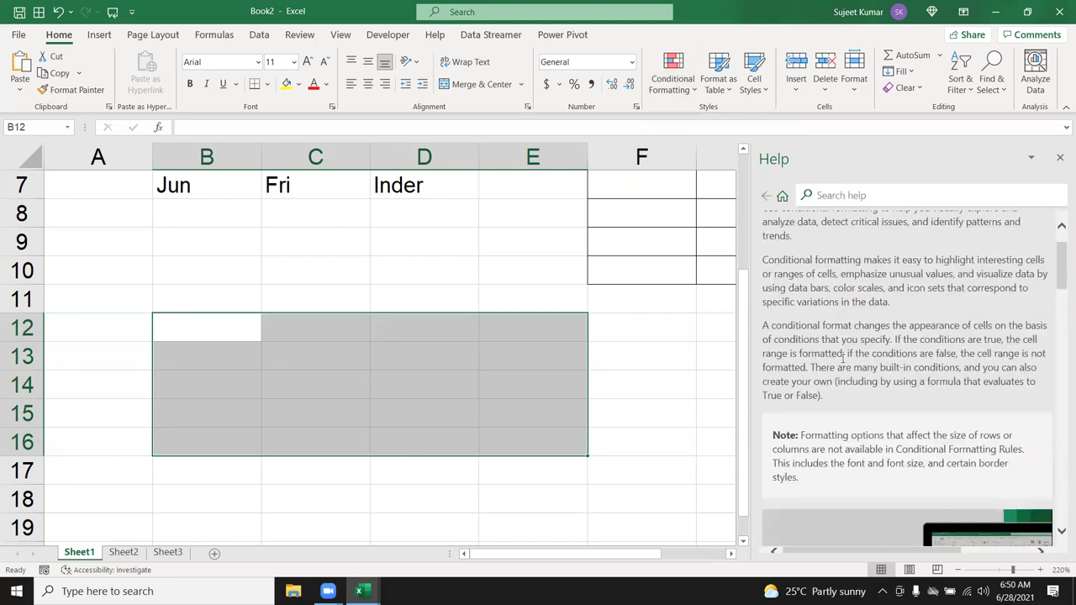
scroll(844, 366, "up", 1)
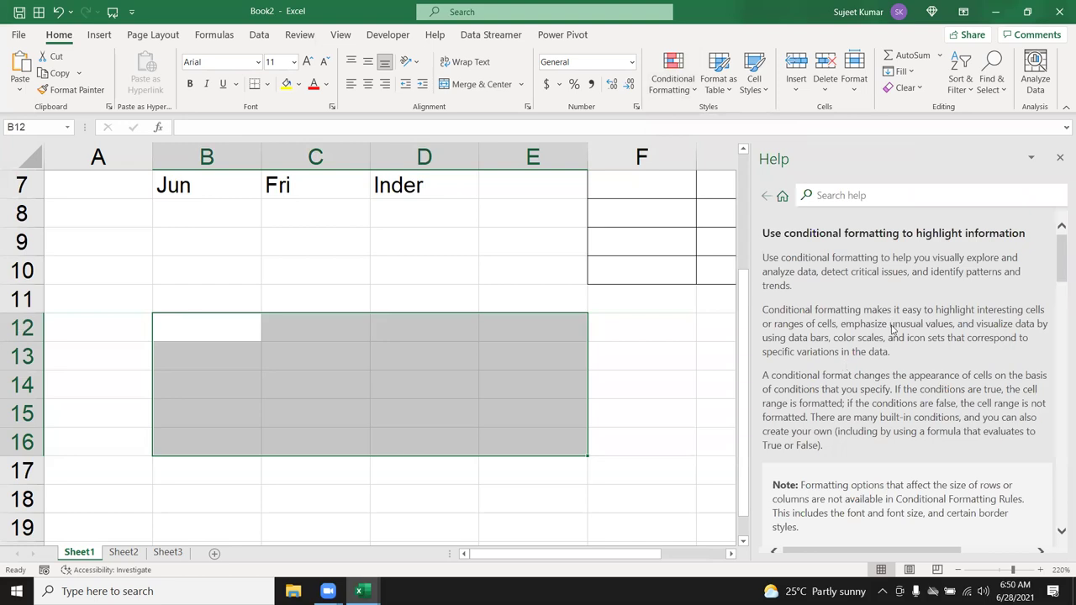
scroll(894, 330, "down", 5)
scroll(894, 330, "down", 4)
scroll(893, 330, "up", 2)
scroll(893, 328, "down", 1)
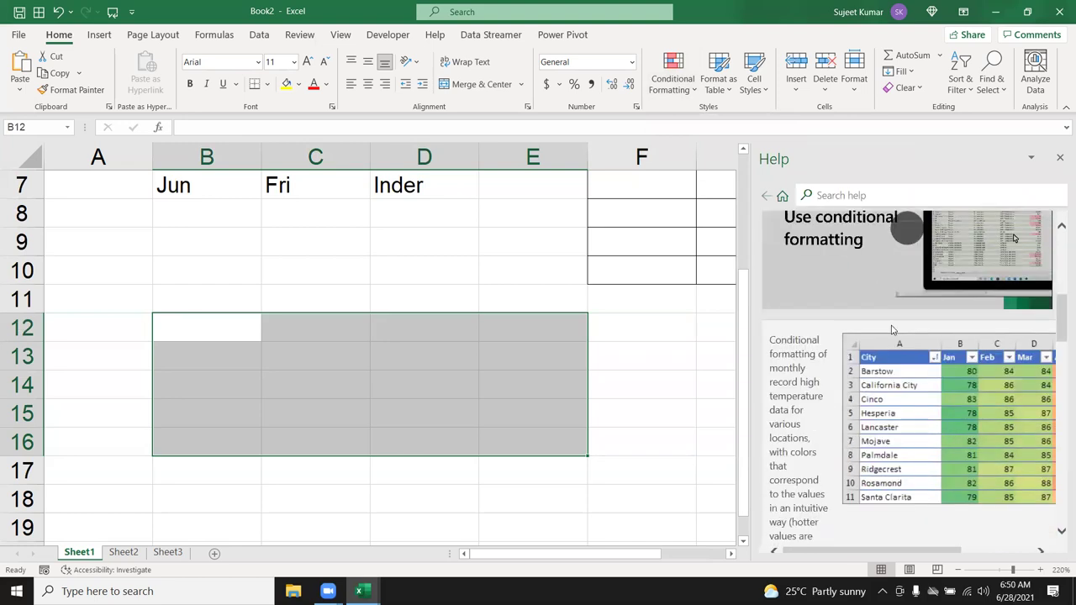
scroll(893, 328, "down", 4)
scroll(892, 326, "down", 3)
scroll(892, 327, "down", 5)
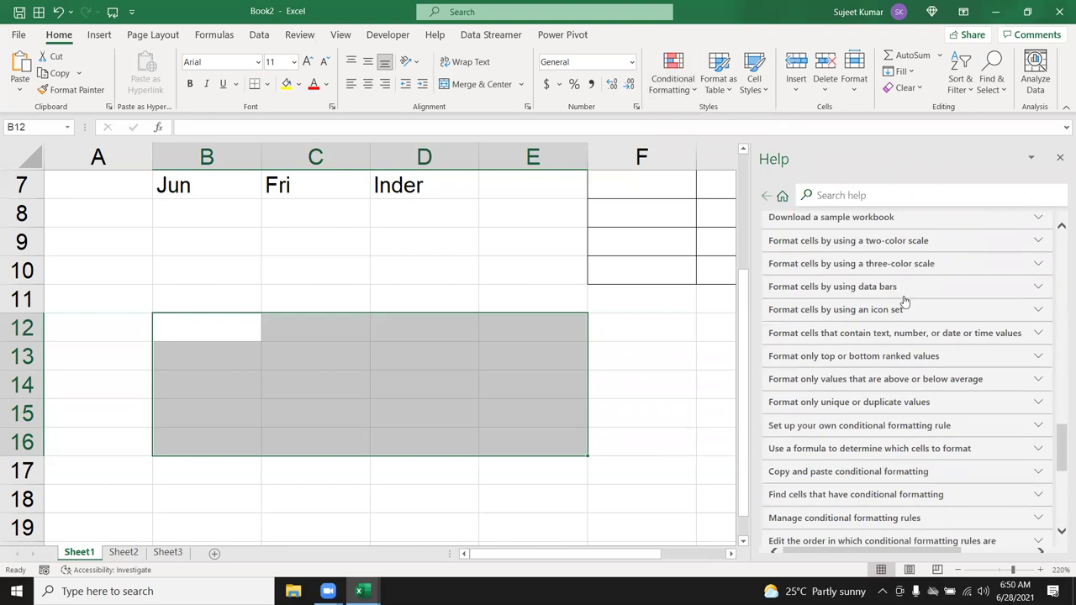
scroll(907, 290, "up", 1)
Expand the two-color scales and finding conditionally formatted cells sections of the article.
left_click(908, 291)
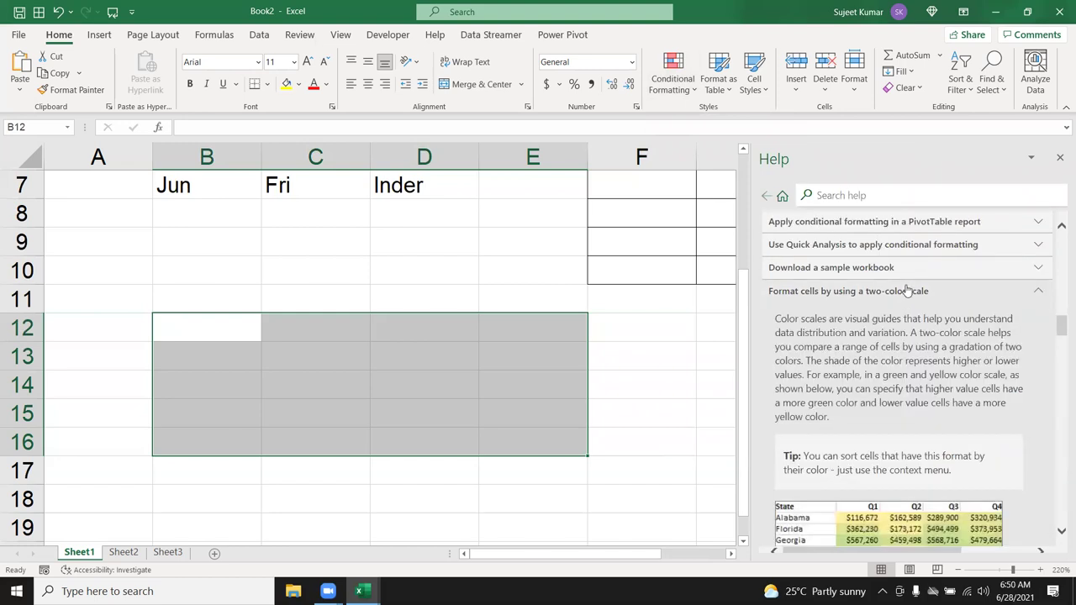
scroll(898, 343, "down", 4)
scroll(898, 345, "down", 3)
scroll(896, 365, "down", 3)
scroll(893, 387, "down", 3)
scroll(890, 428, "down", 2)
scroll(890, 424, "down", 5)
scroll(886, 407, "down", 5)
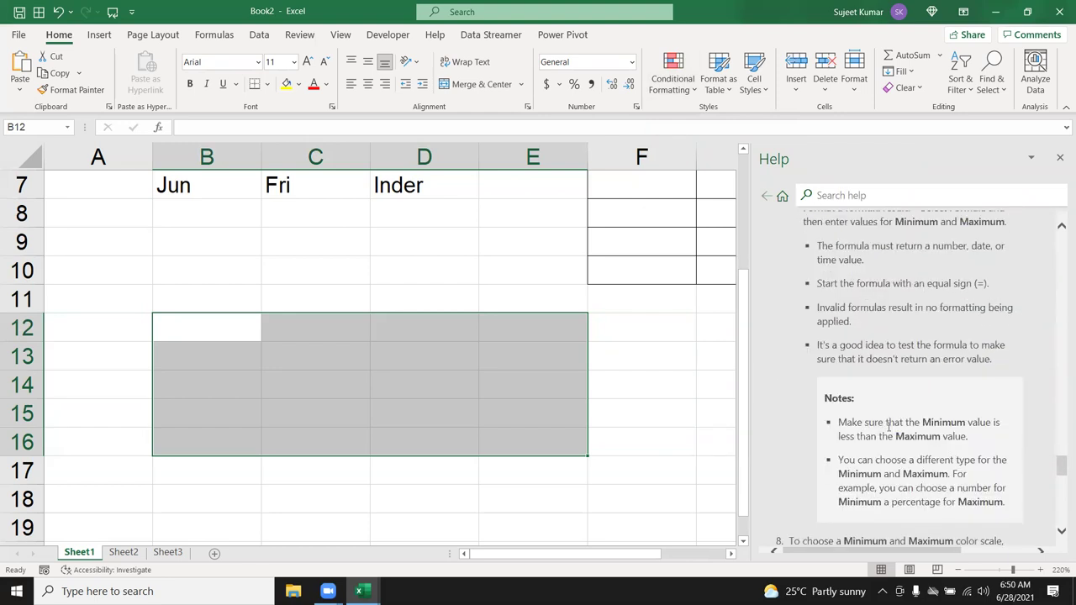
scroll(882, 387, "down", 5)
scroll(875, 362, "down", 5)
left_click(874, 334)
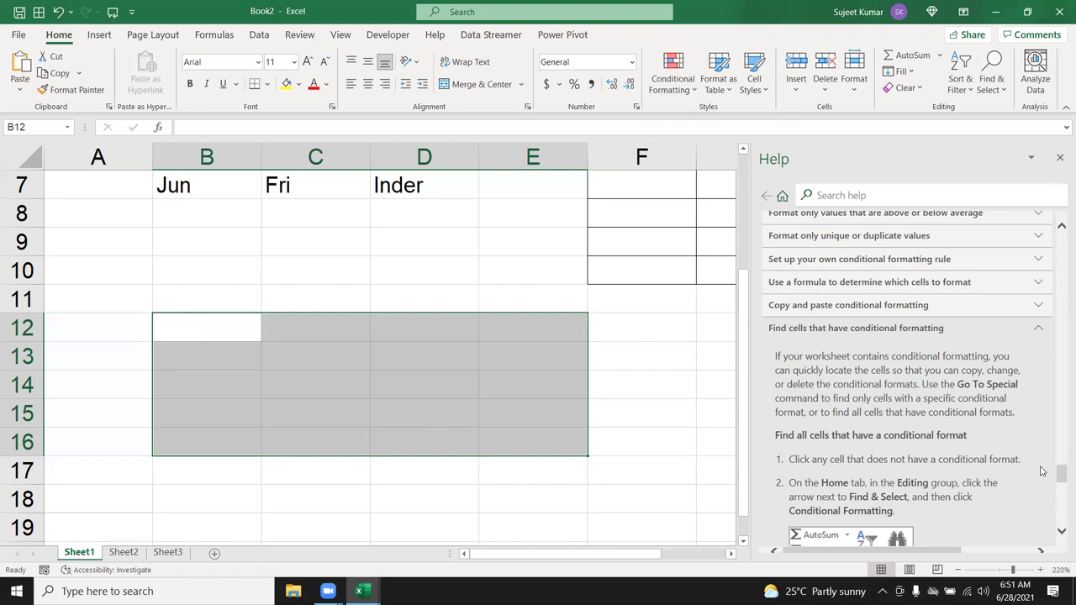
left_click_drag(1062, 478, 1061, 244)
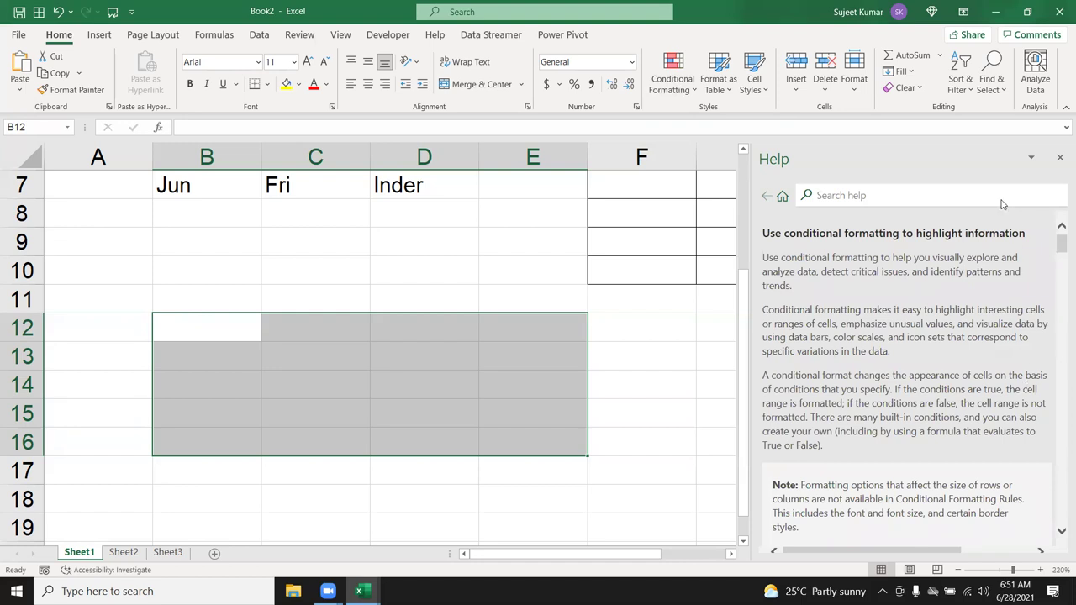
Search Help for 'limits' and open the Excel specifications and limits article.
left_click(918, 196)
type("limits")
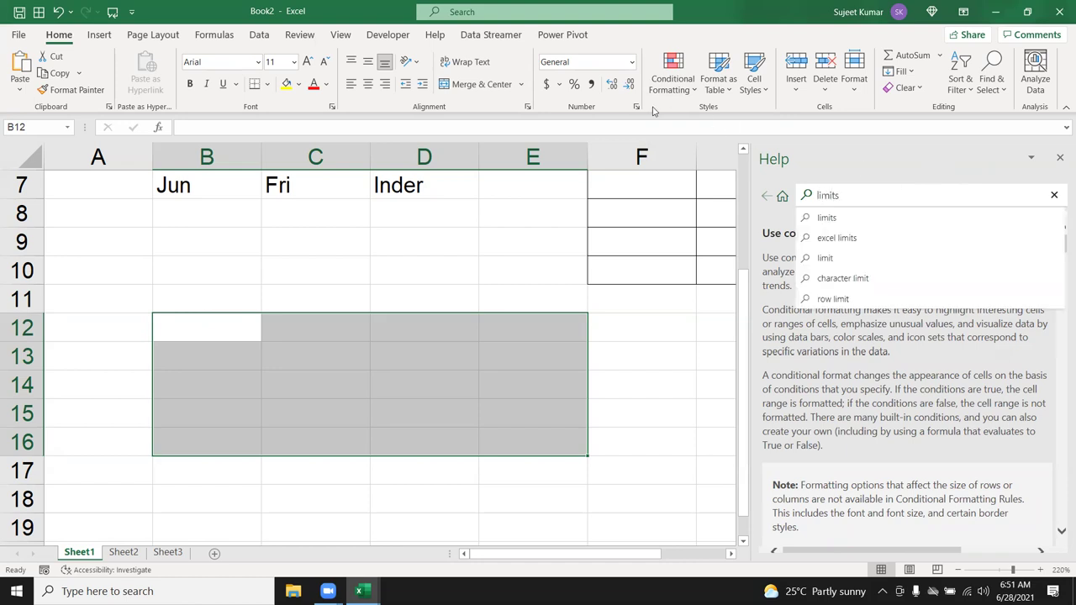
key("Return")
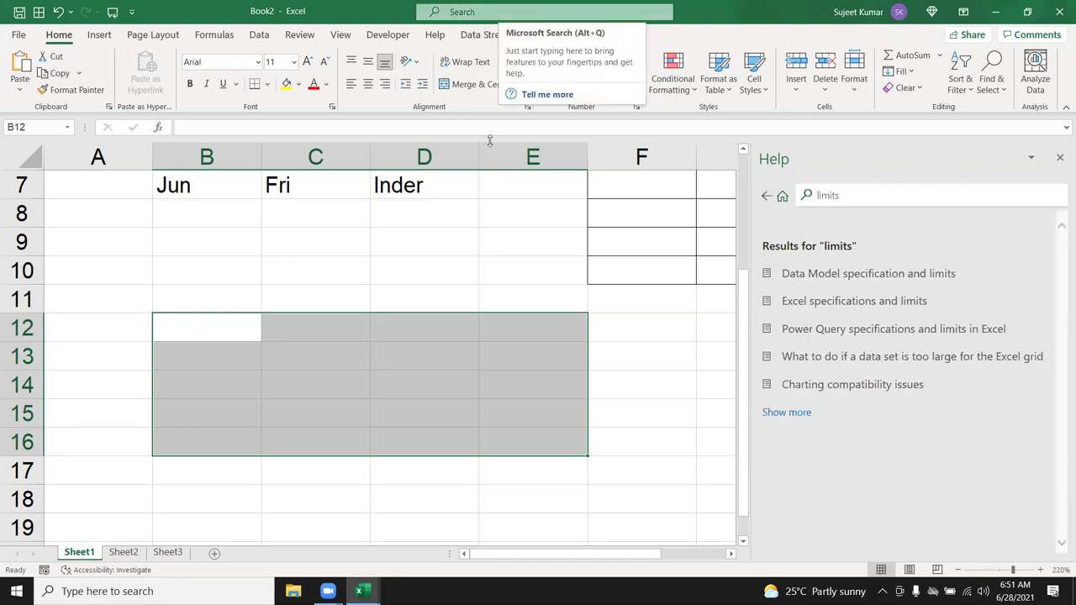
left_click(807, 310)
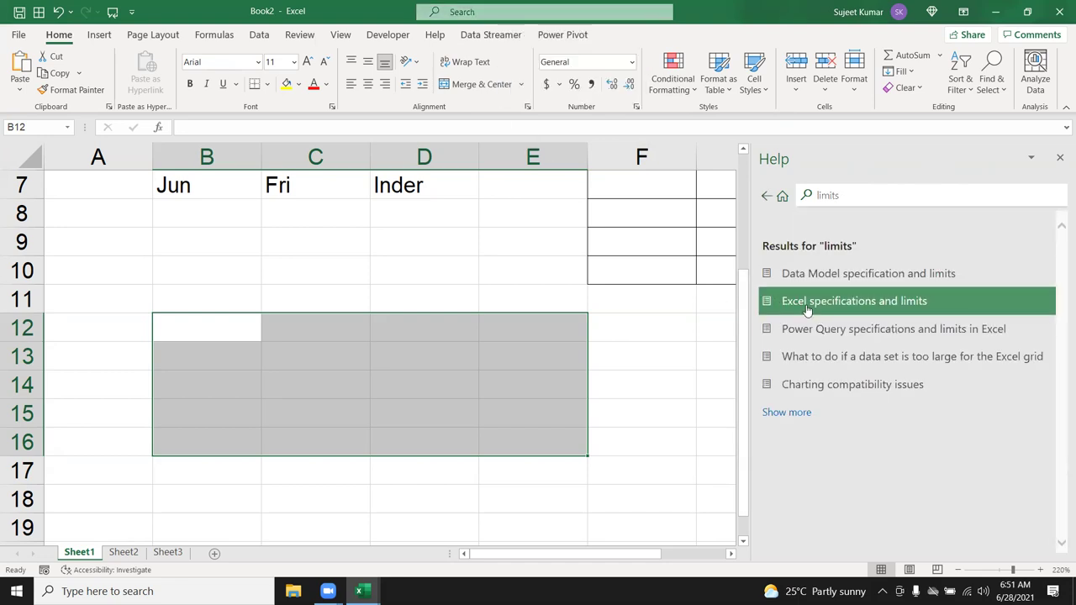
left_click(807, 301)
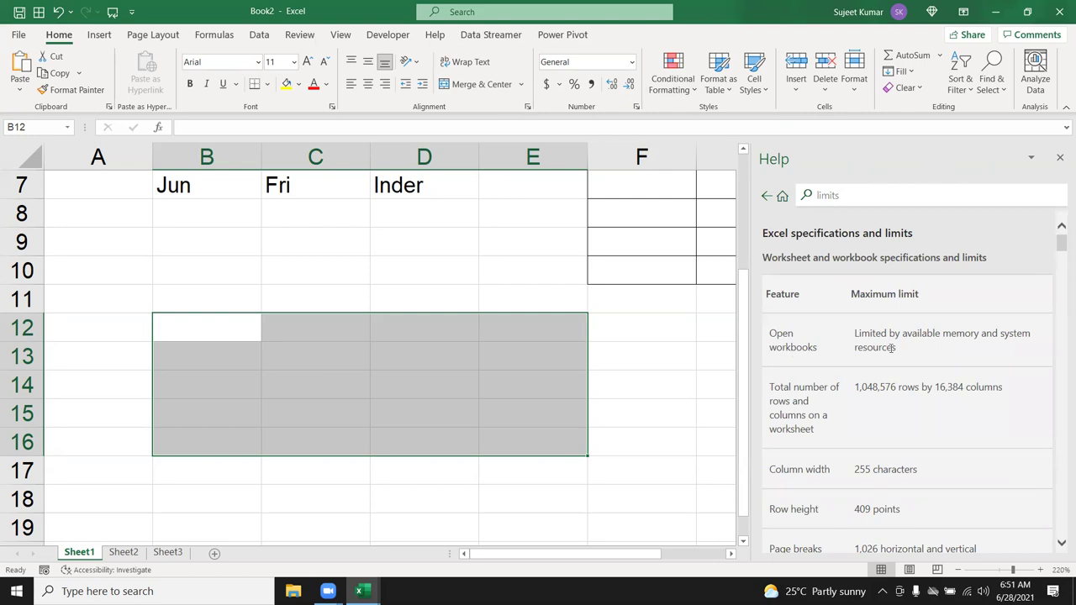
Select words like 'resources', 'Open' and 'Limited' in the article, then select cell B10.
double_click(892, 348)
left_click(762, 343)
double_click(780, 333)
double_click(870, 334)
left_click(251, 264)
Enter 'a' in cell B10 and move to cell D13.
type("a")
key("Return")
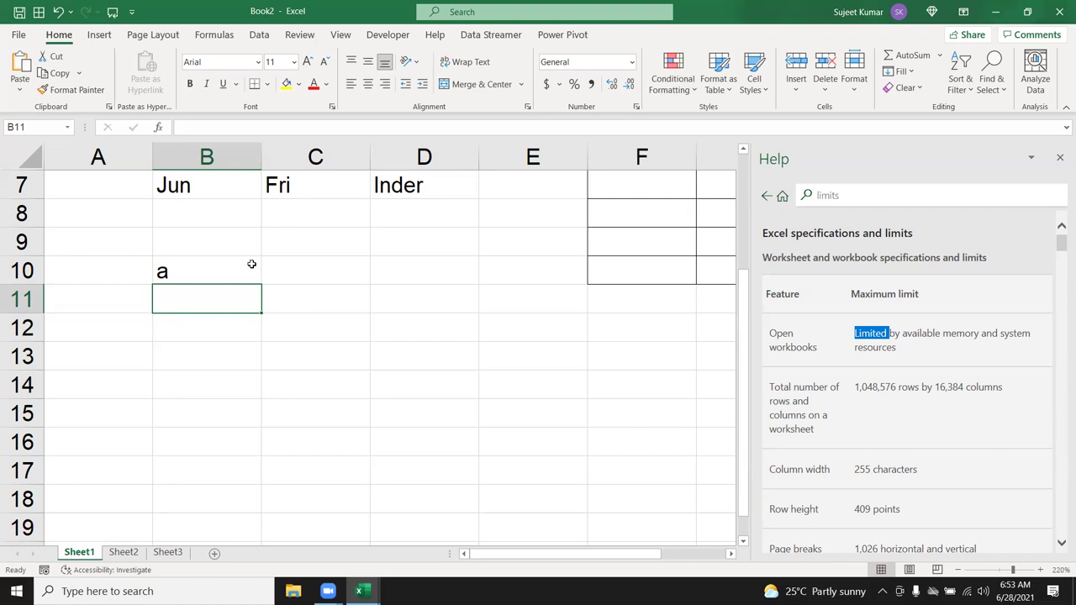
left_click(418, 369)
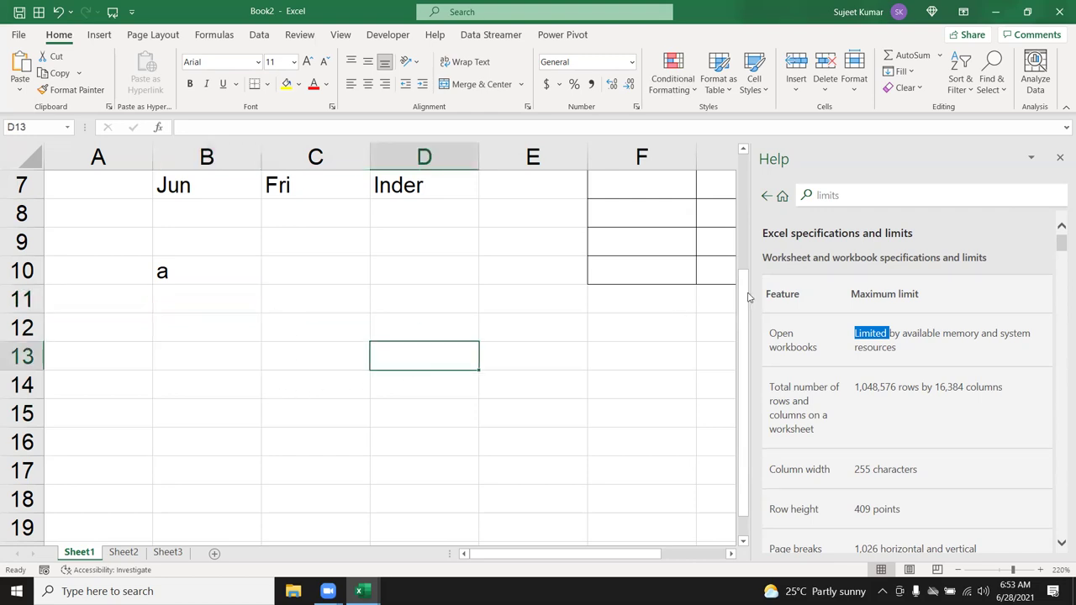
Scroll through the article's limits table down to the charting limits.
scroll(875, 339, "down", 5)
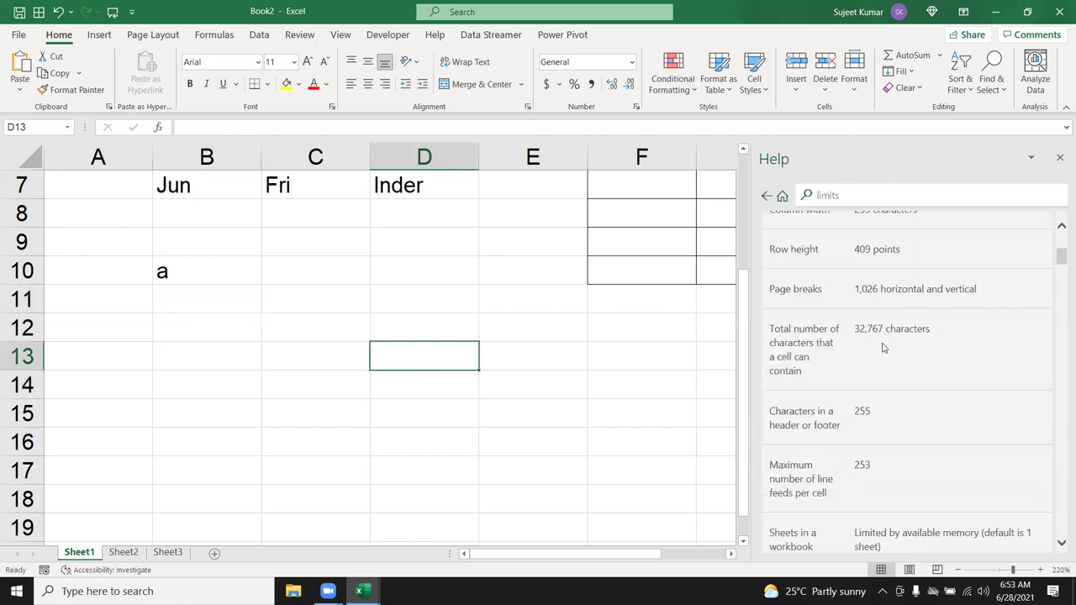
scroll(883, 347, "down", 1)
scroll(883, 348, "down", 6)
scroll(883, 347, "down", 7)
scroll(884, 346, "down", 5)
scroll(884, 346, "down", 6)
scroll(885, 346, "down", 7)
scroll(885, 345, "down", 6)
scroll(884, 345, "down", 6)
scroll(884, 345, "down", 6)
scroll(884, 345, "down", 6)
scroll(883, 345, "down", 6)
scroll(884, 345, "down", 7)
scroll(884, 345, "down", 6)
scroll(883, 345, "down", 5)
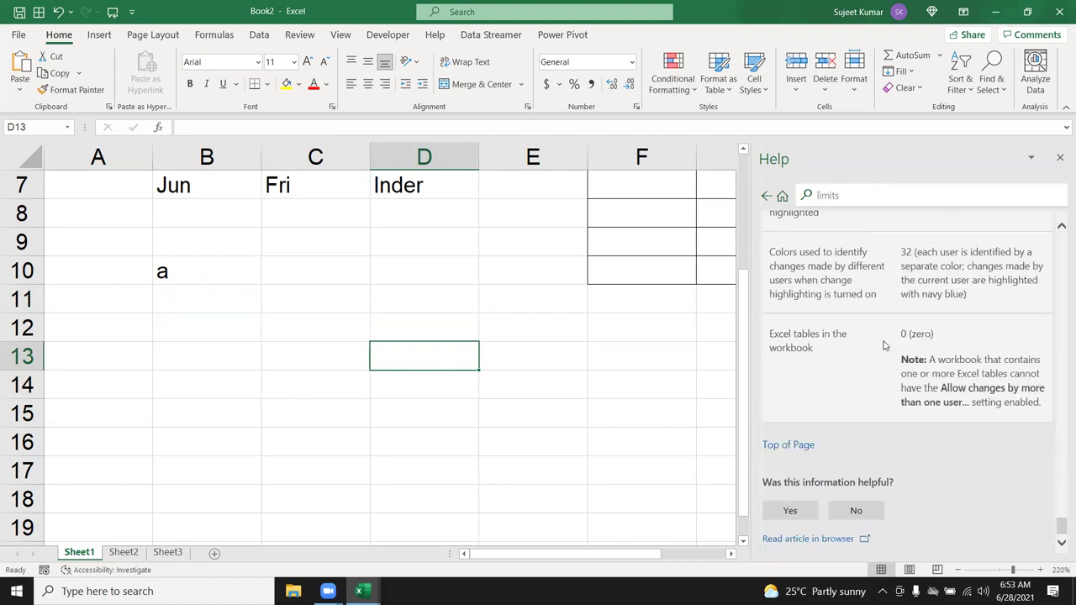
scroll(884, 345, "up", 6)
scroll(884, 344, "up", 6)
scroll(884, 345, "up", 5)
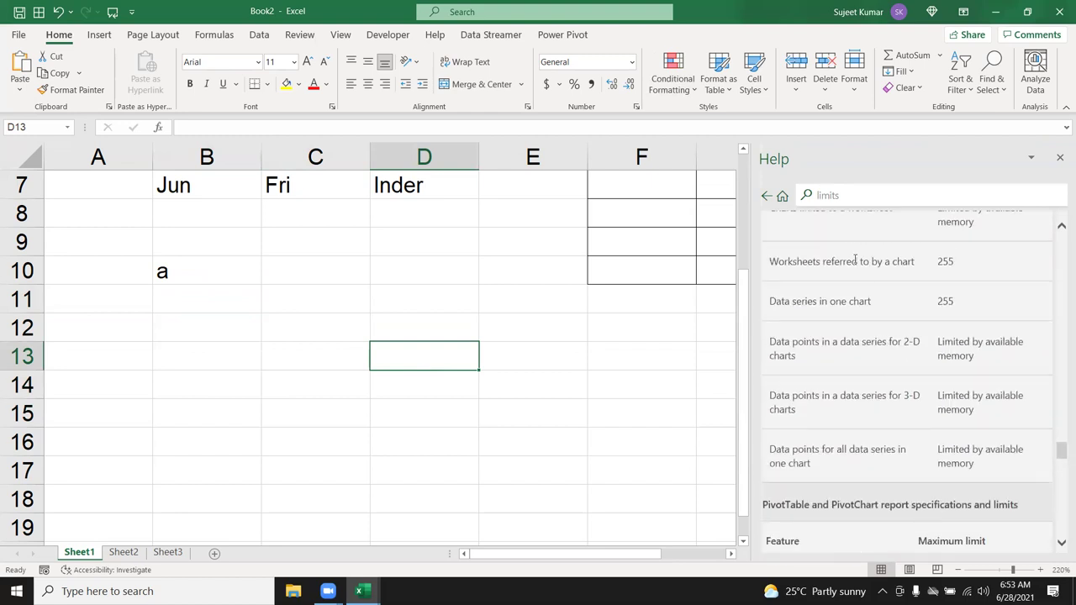
Replace the Help search term with 'shor' and pick the keyboard shortcuts suggestion.
left_click(830, 198)
type("sho")
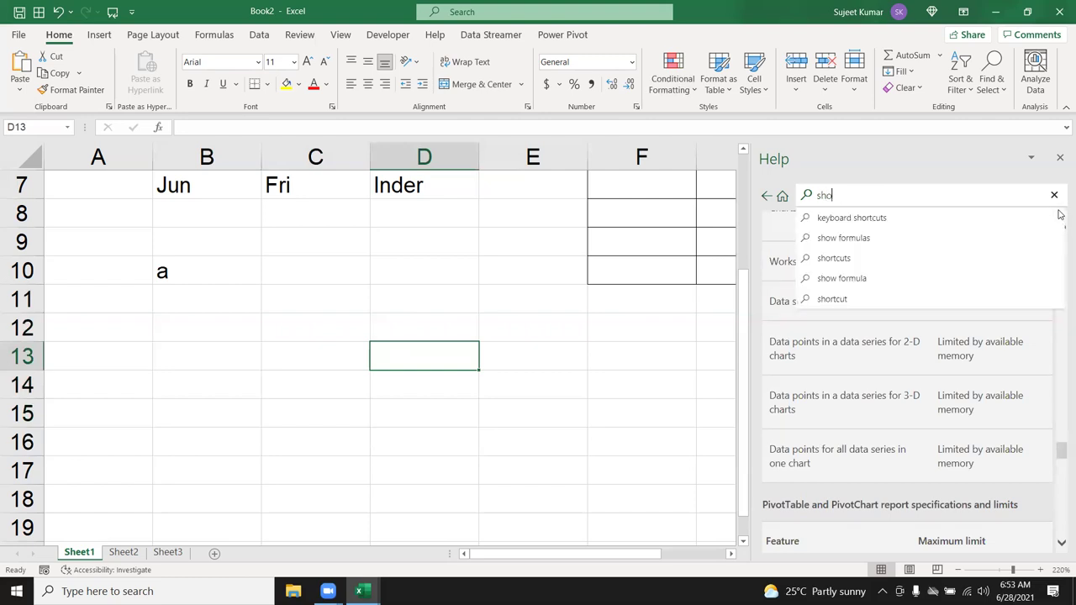
type("r")
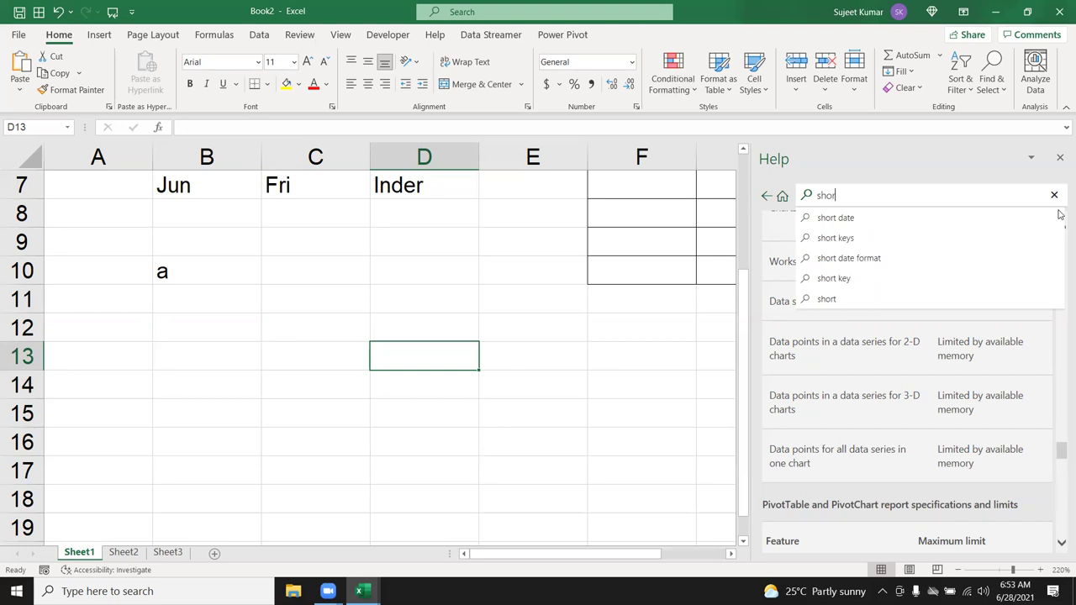
key("Down")
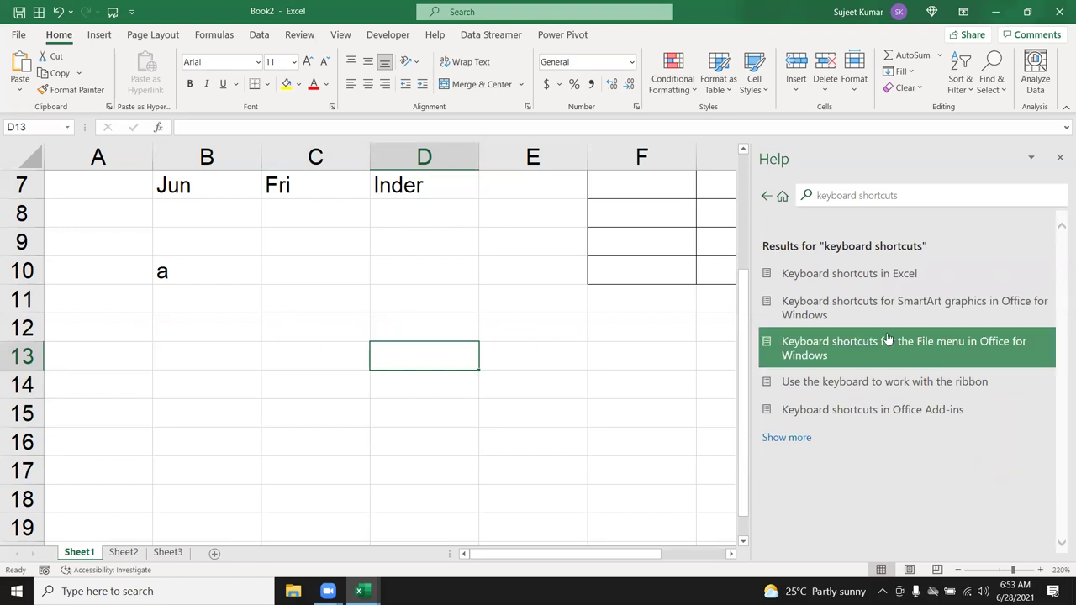
left_click(874, 282)
scroll(885, 307, "down", 5)
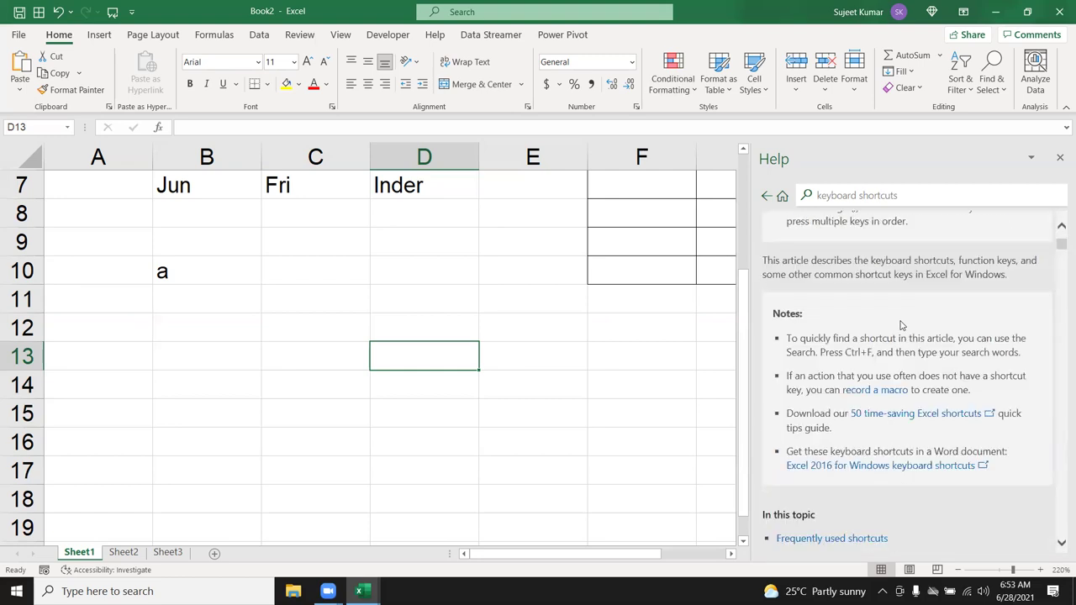
scroll(904, 332, "down", 3)
scroll(901, 340, "down", 4)
scroll(901, 345, "down", 1)
scroll(902, 345, "down", 6)
scroll(902, 343, "down", 6)
scroll(903, 344, "down", 3)
scroll(903, 342, "down", 6)
scroll(903, 342, "down", 5)
scroll(903, 341, "down", 5)
scroll(906, 341, "down", 6)
scroll(907, 340, "down", 5)
scroll(907, 339, "down", 5)
scroll(907, 340, "down", 4)
scroll(907, 340, "down", 2)
scroll(908, 340, "down", 5)
scroll(907, 340, "down", 4)
scroll(907, 339, "down", 3)
scroll(908, 338, "down", 5)
scroll(909, 336, "down", 1)
scroll(909, 337, "down", 3)
scroll(909, 336, "down", 4)
scroll(909, 336, "down", 5)
scroll(909, 336, "down", 5)
scroll(909, 337, "down", 5)
scroll(909, 336, "down", 5)
scroll(909, 336, "down", 5)
scroll(909, 333, "down", 5)
scroll(909, 332, "down", 5)
scroll(908, 332, "down", 2)
scroll(909, 333, "down", 1)
scroll(909, 336, "up", 1)
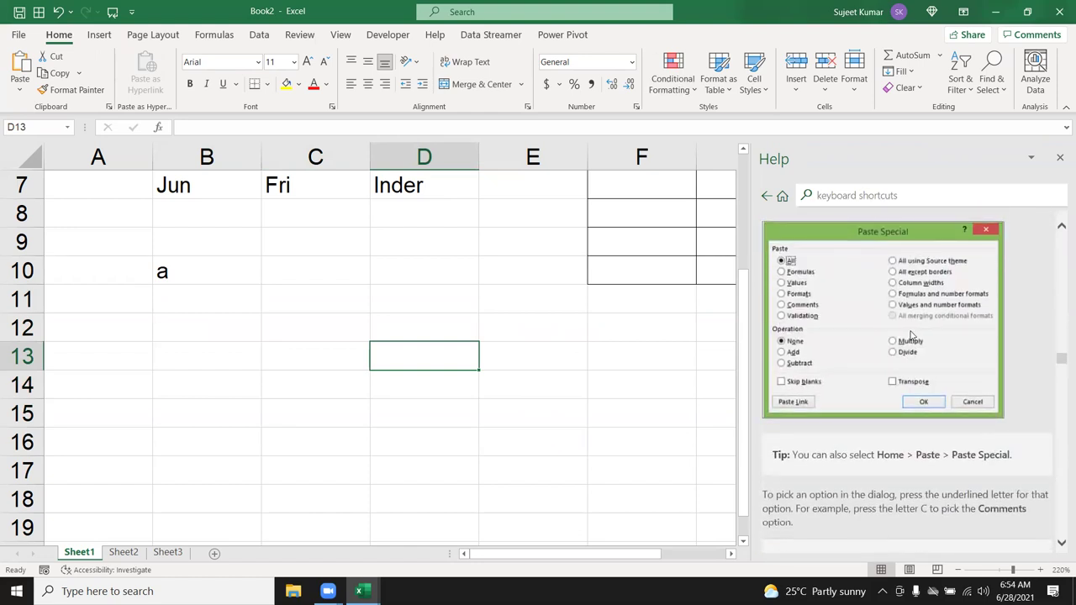
scroll(910, 334, "down", 3)
scroll(913, 335, "down", 3)
scroll(912, 335, "down", 5)
scroll(914, 335, "down", 5)
scroll(914, 334, "down", 3)
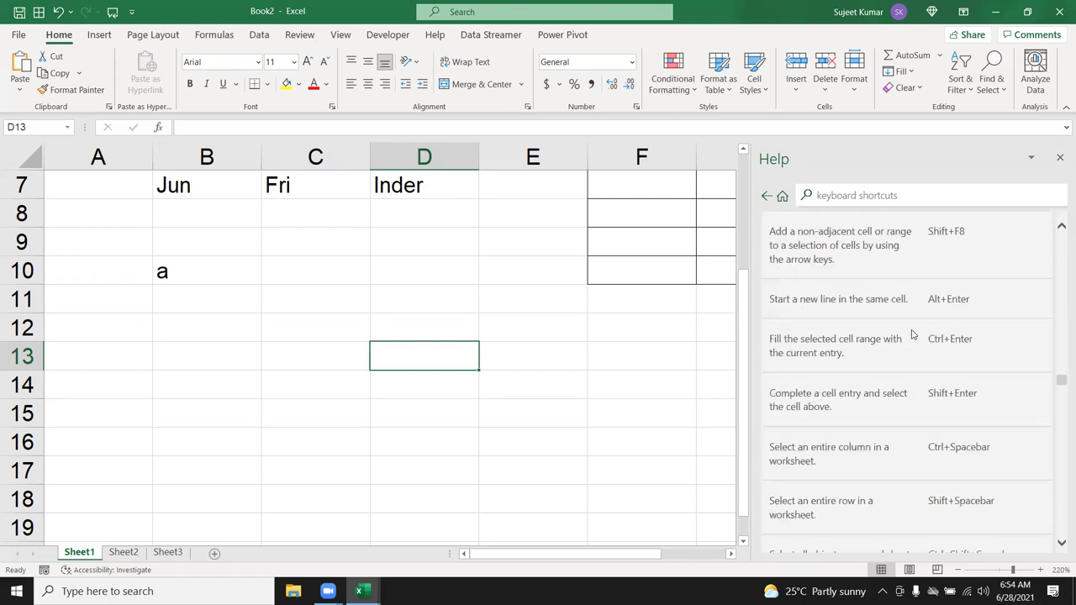
scroll(912, 335, "up", 4)
scroll(912, 335, "up", 4)
scroll(913, 335, "up", 4)
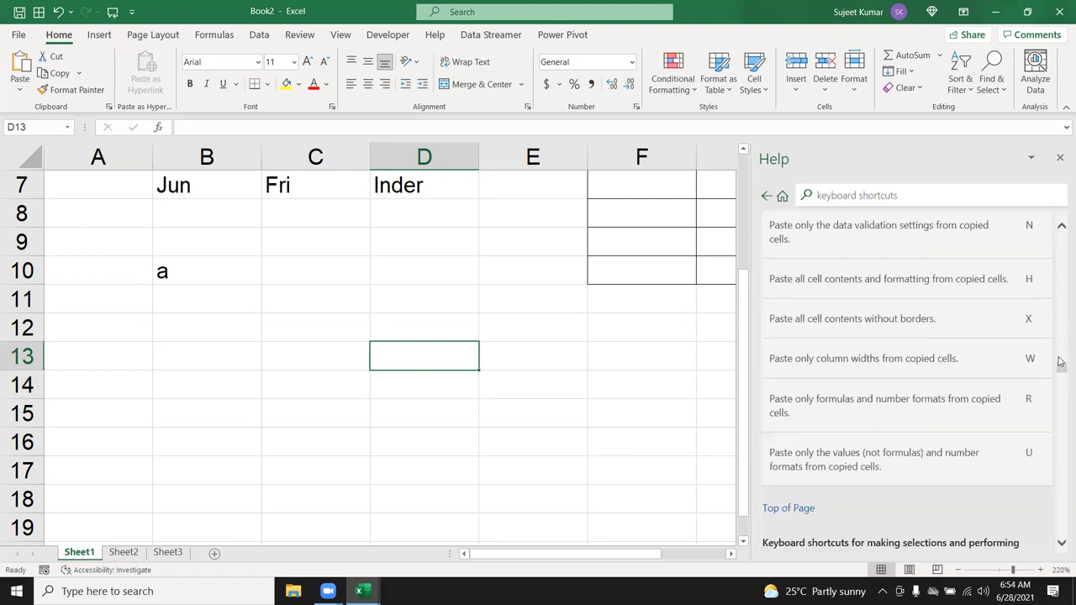
scroll(1061, 302, "up", 3)
scroll(1061, 302, "up", 3)
scroll(1061, 302, "up", 3)
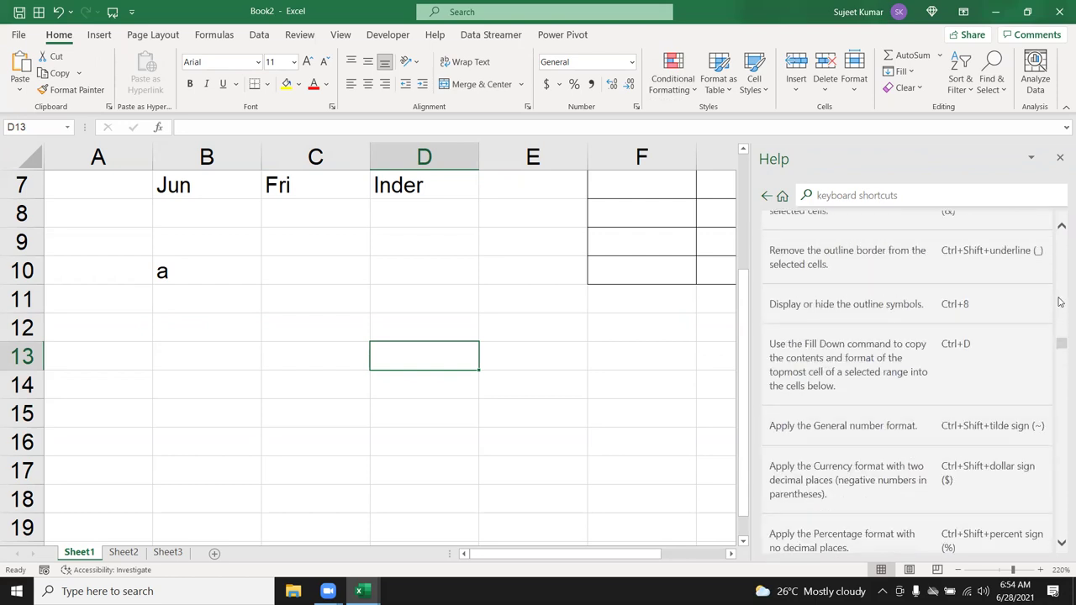
scroll(1061, 302, "up", 3)
left_click_drag(1061, 341, 1061, 239)
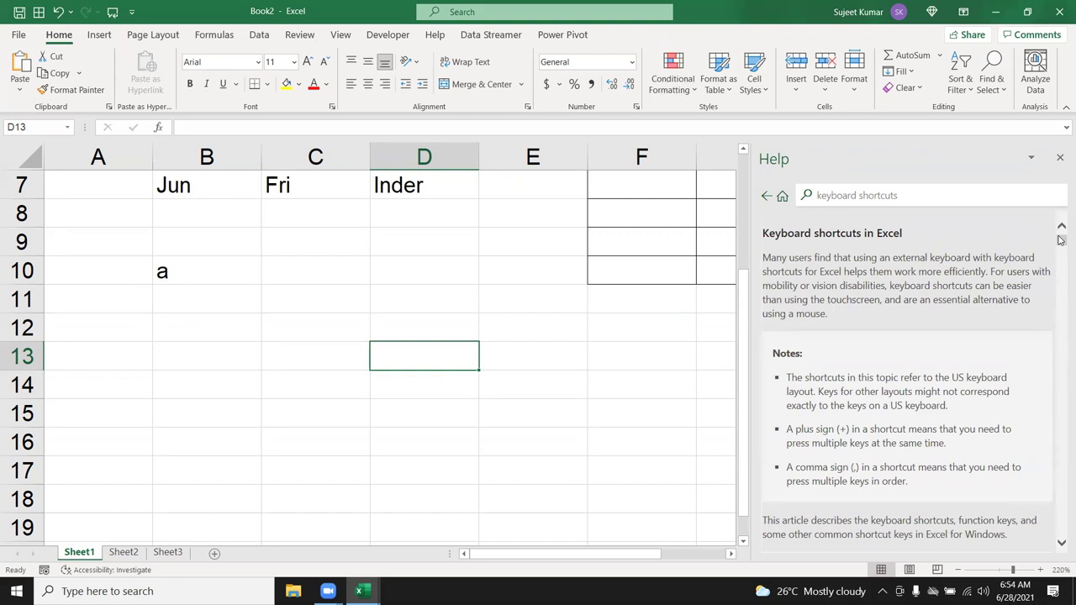
scroll(1043, 269, "down", 10)
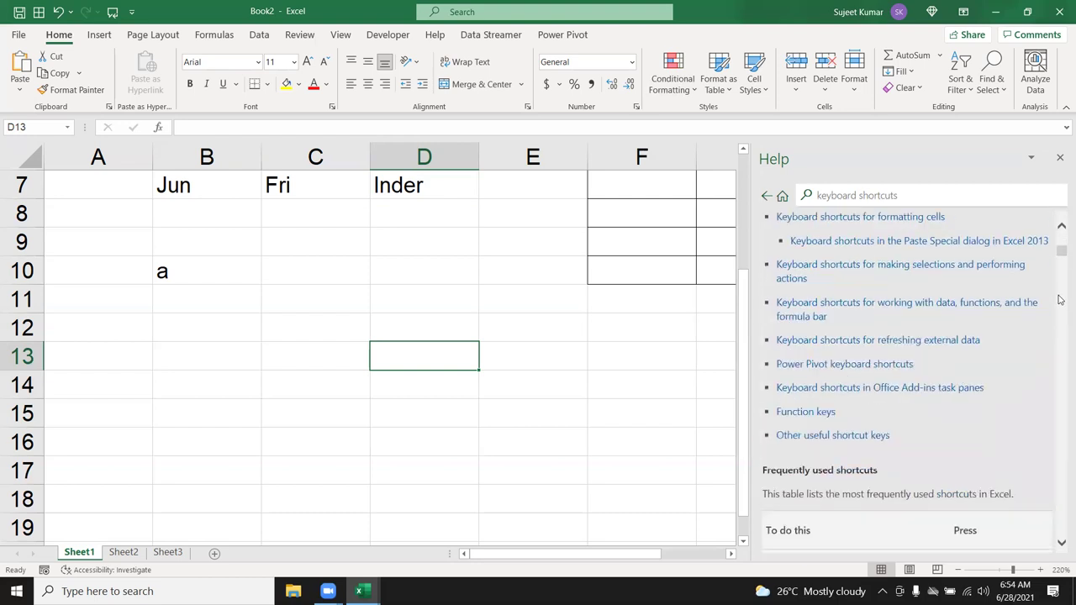
scroll(939, 401, "down", 3)
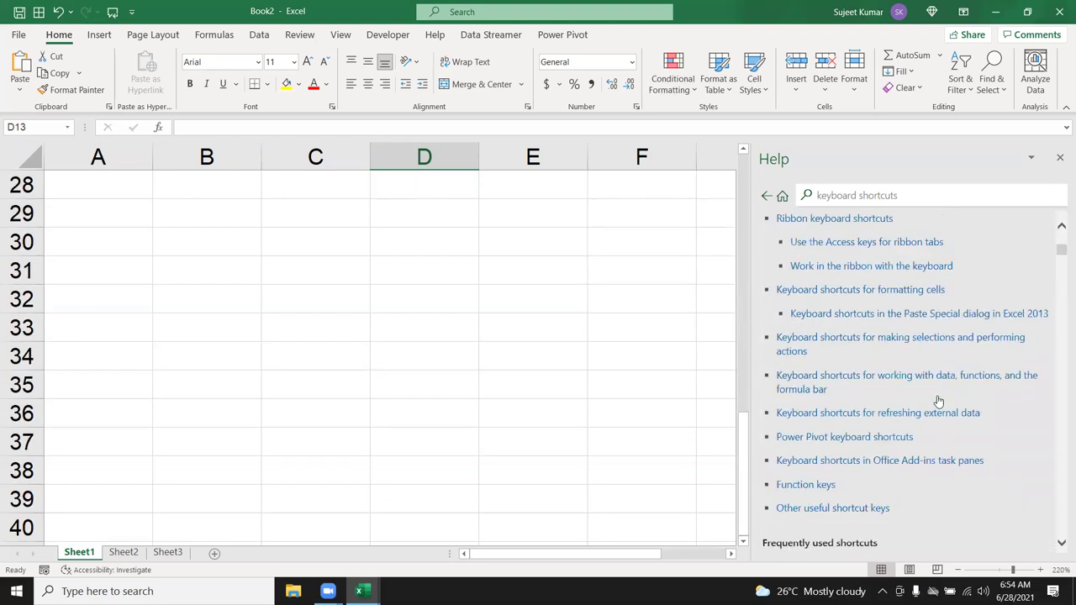
scroll(940, 401, "down", 5)
scroll(939, 401, "down", 2)
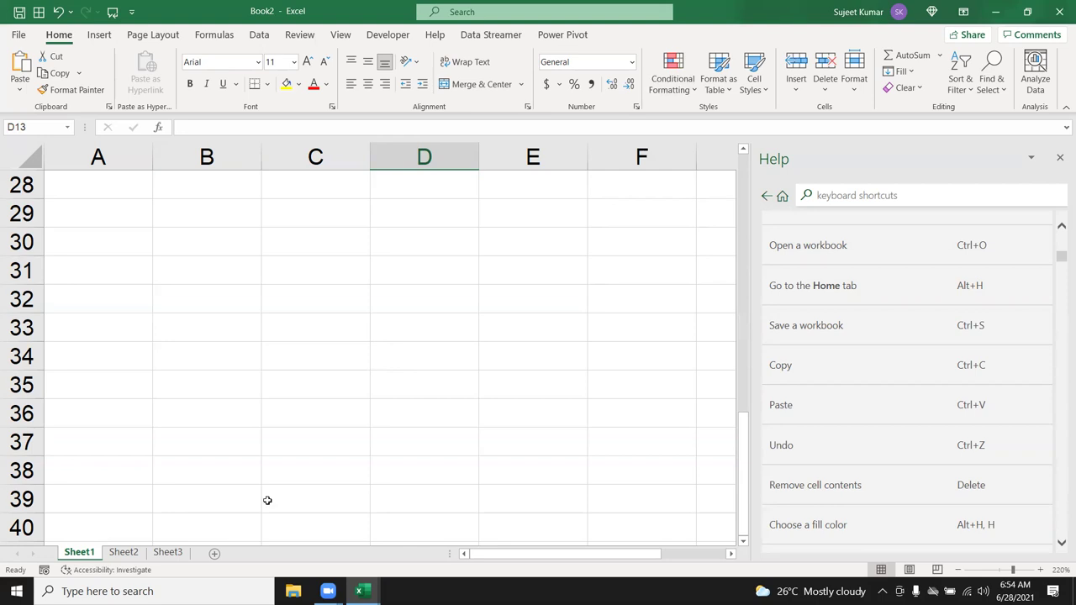
left_click_drag(301, 239, 371, 324)
key("Return")
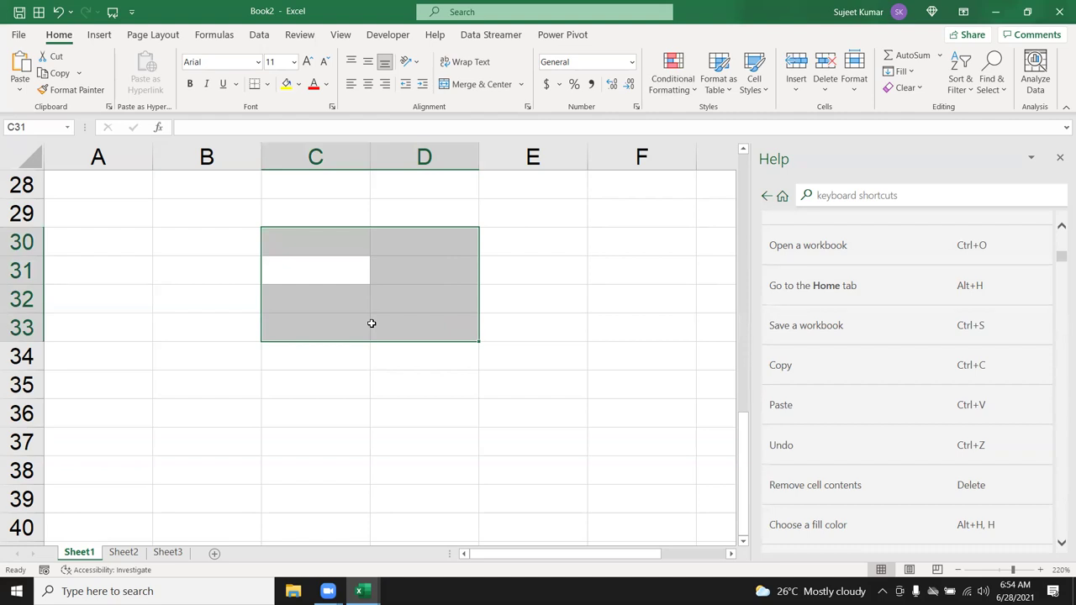
key("Return")
key("Return")
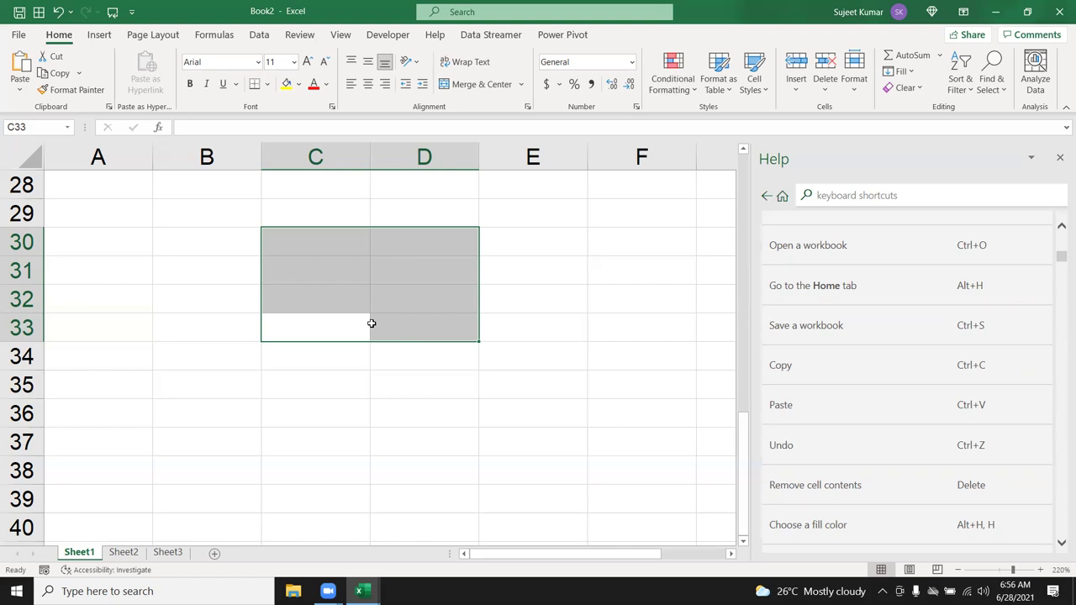
Jump to the top of the sheet, close the Help pane, and cancel a stray entry in C1.
key("ctrl+Up")
key("ctrl+Up")
key("ctrl+Up")
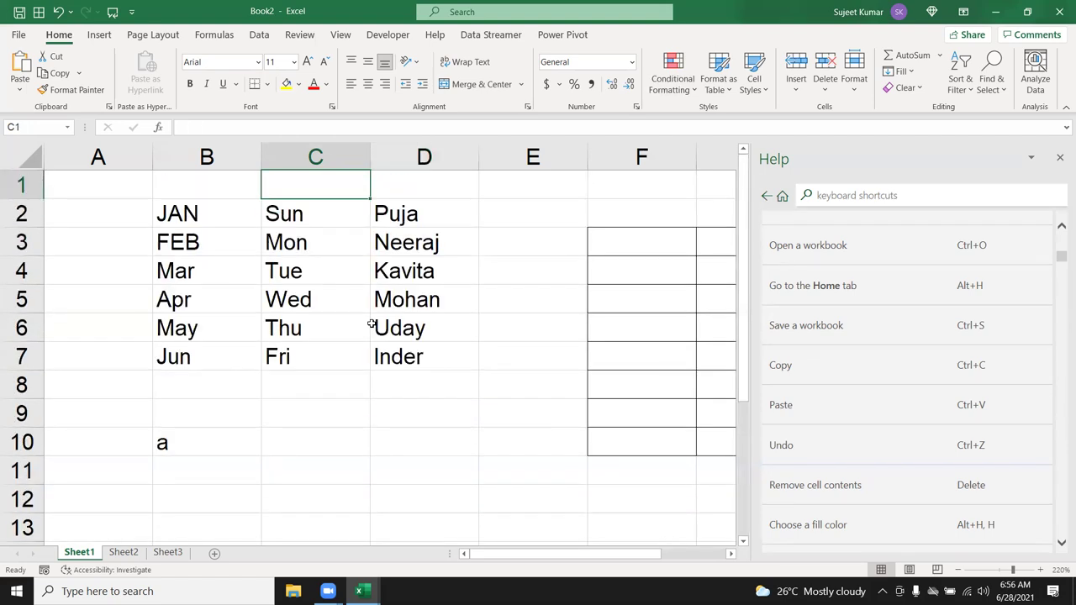
left_click(1058, 157)
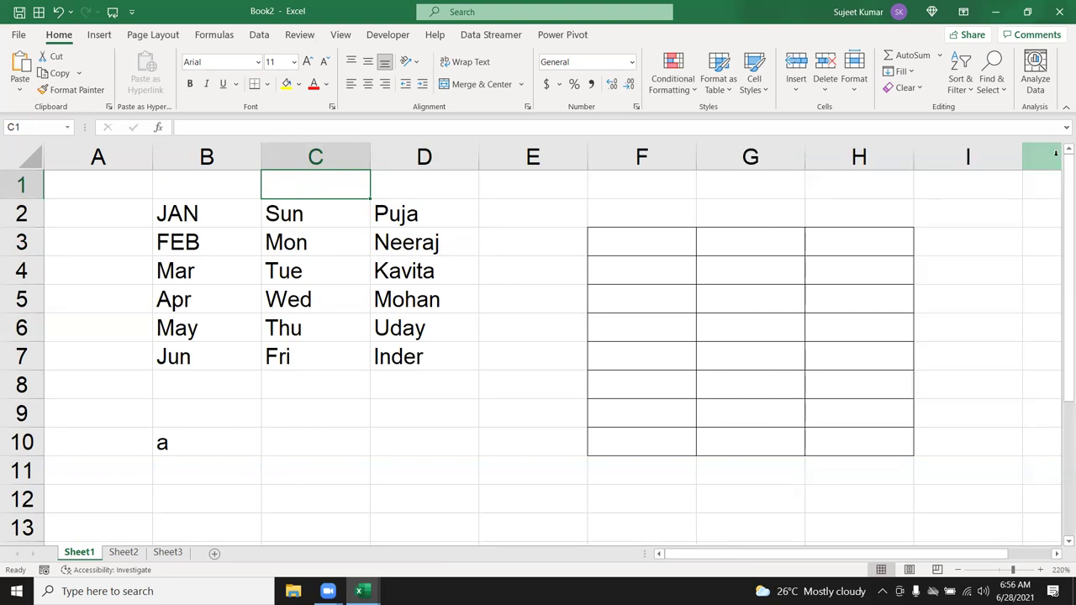
type("zcaczx'.czxcl;.czxc;\\xczx")
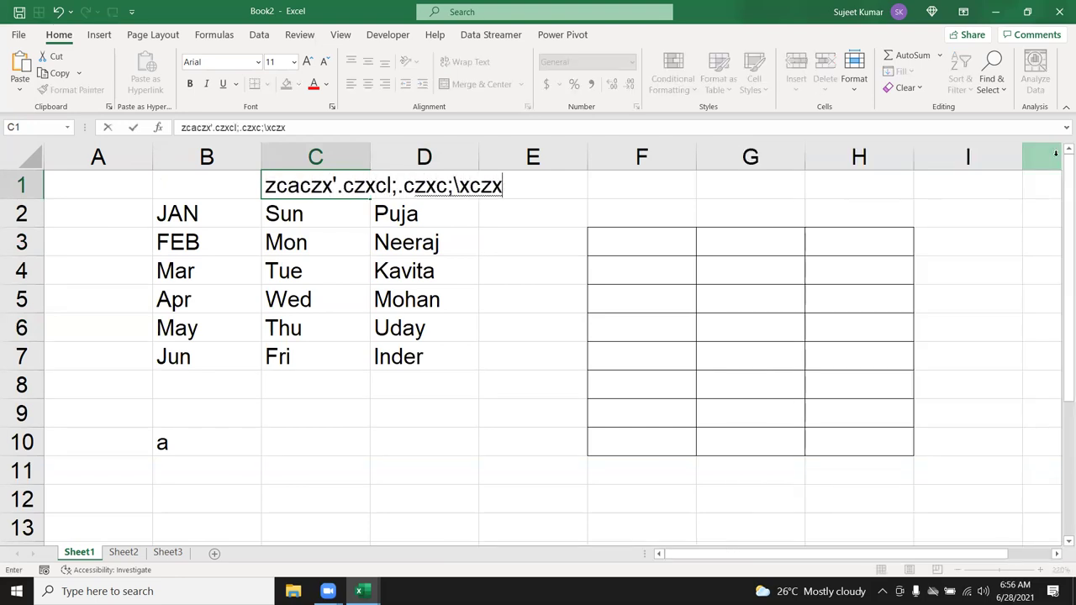
type("cxz'/;c")
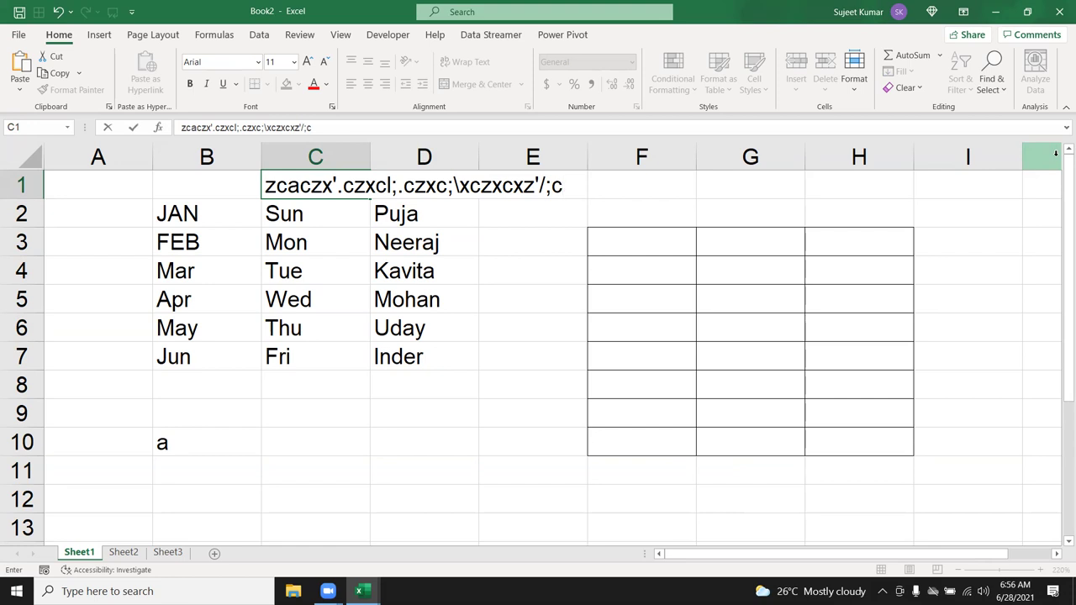
key("Escape")
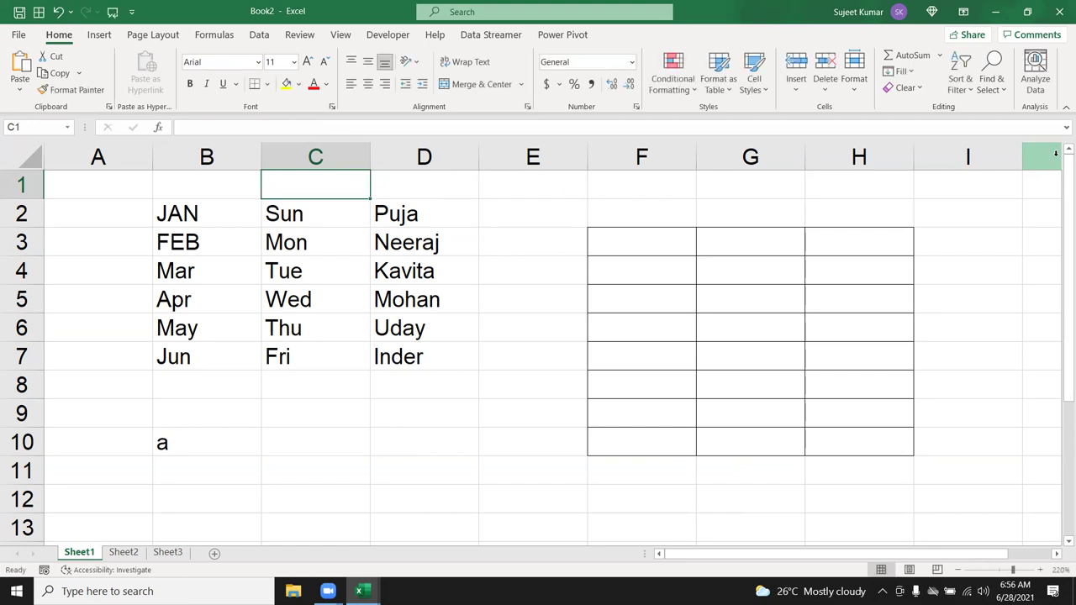
Select cells C3, D2, E4 and E2, then go to the start page.
left_click(306, 254)
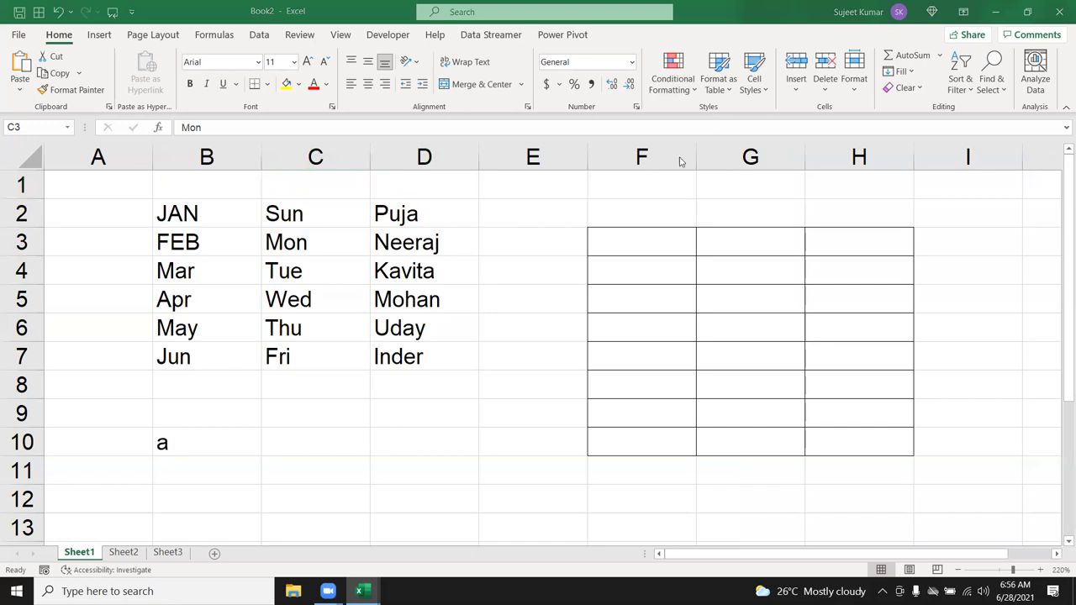
left_click(457, 222)
left_click(495, 266)
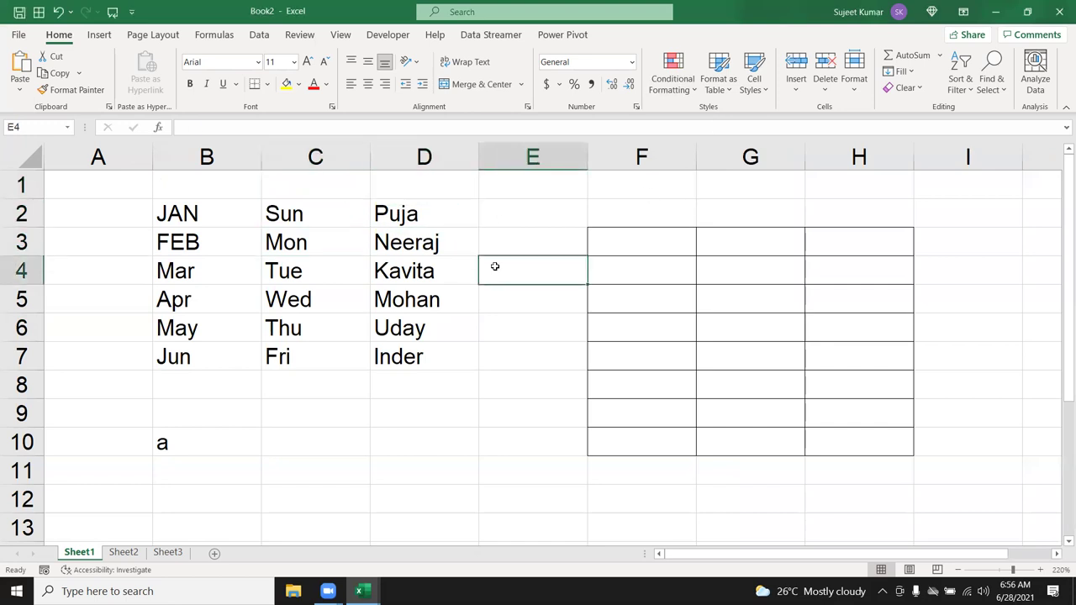
left_click(507, 217)
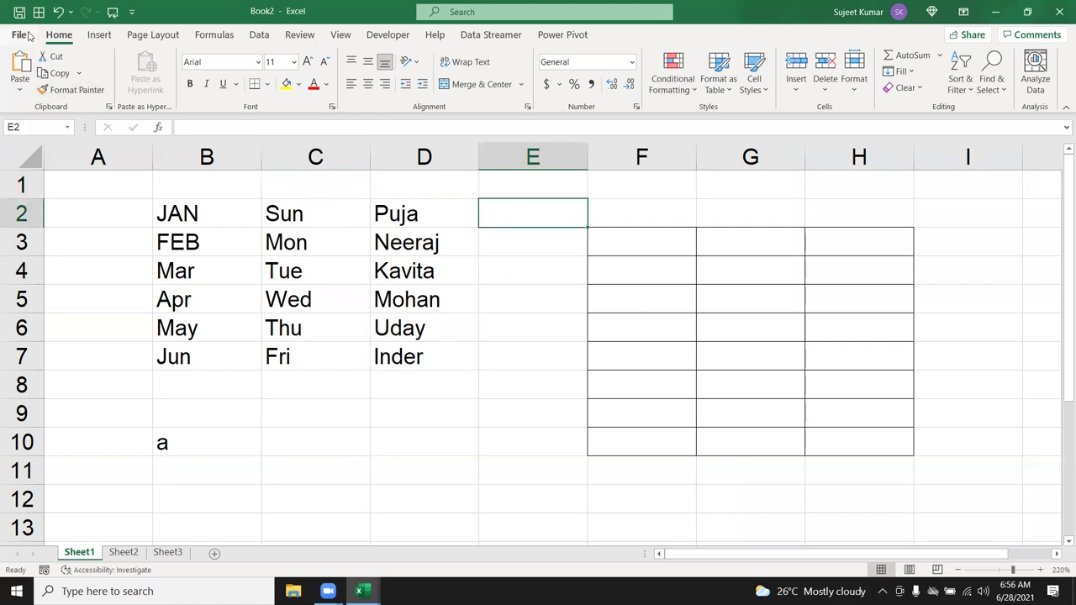
left_click(28, 35)
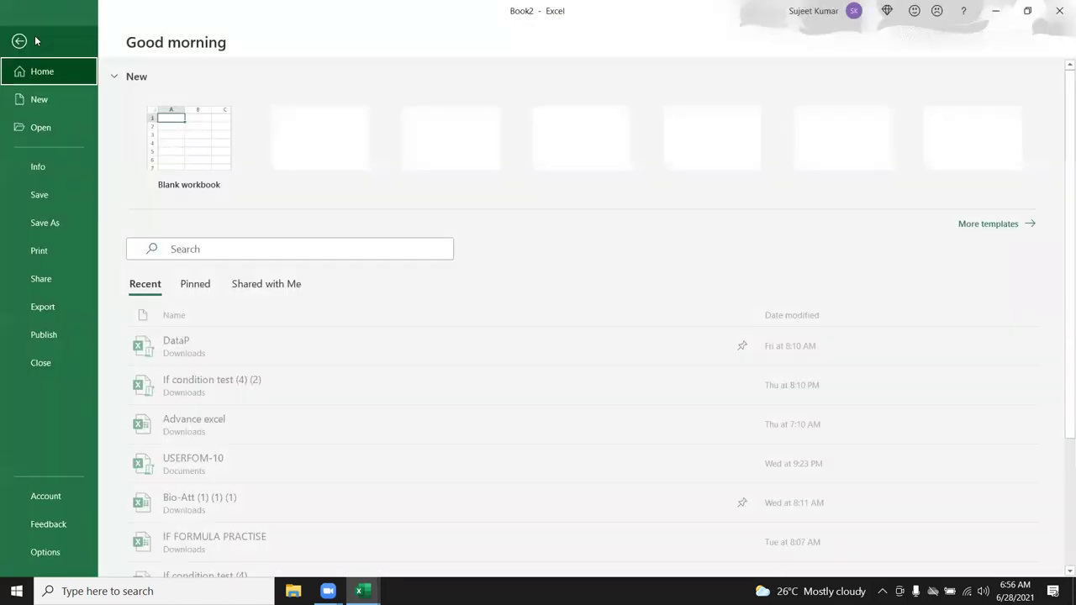
Browse the new-workbook templates and preview 'Service invoice with tax calculations'.
left_click(75, 102)
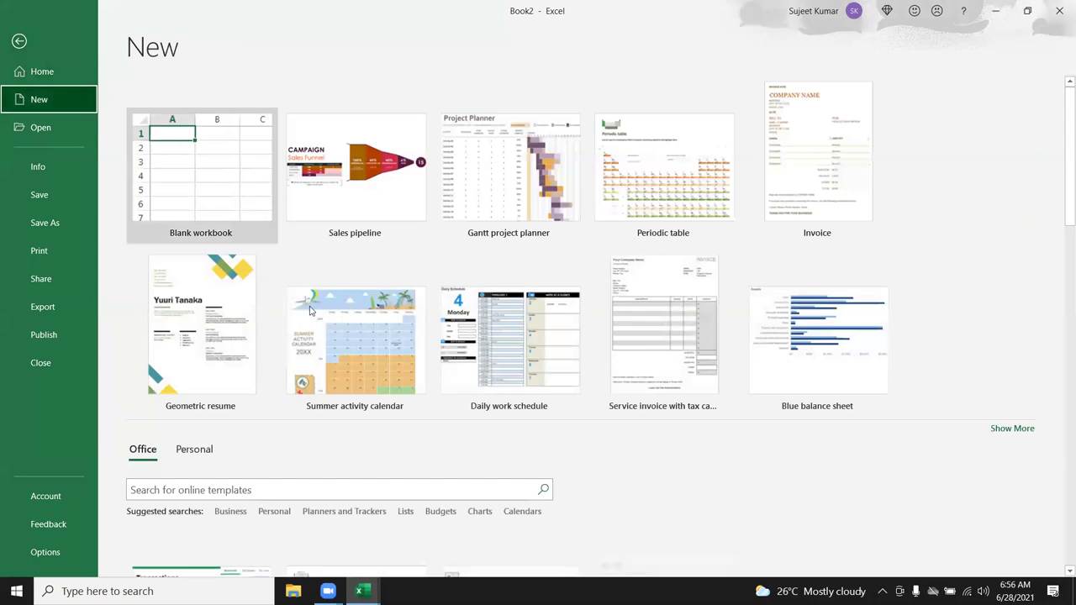
scroll(790, 358, "down", 1)
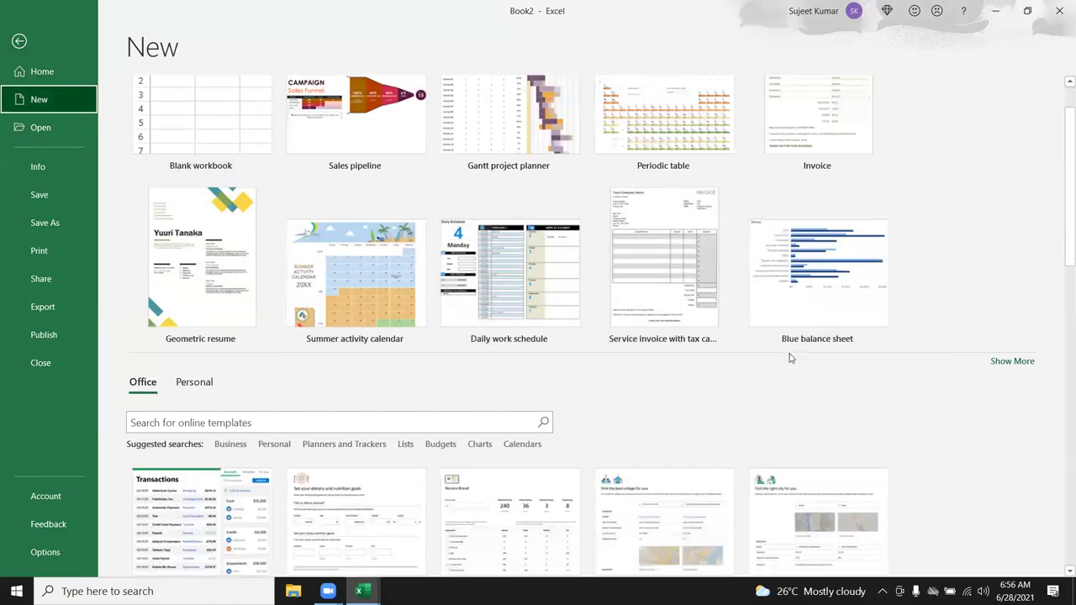
scroll(789, 358, "up", 1)
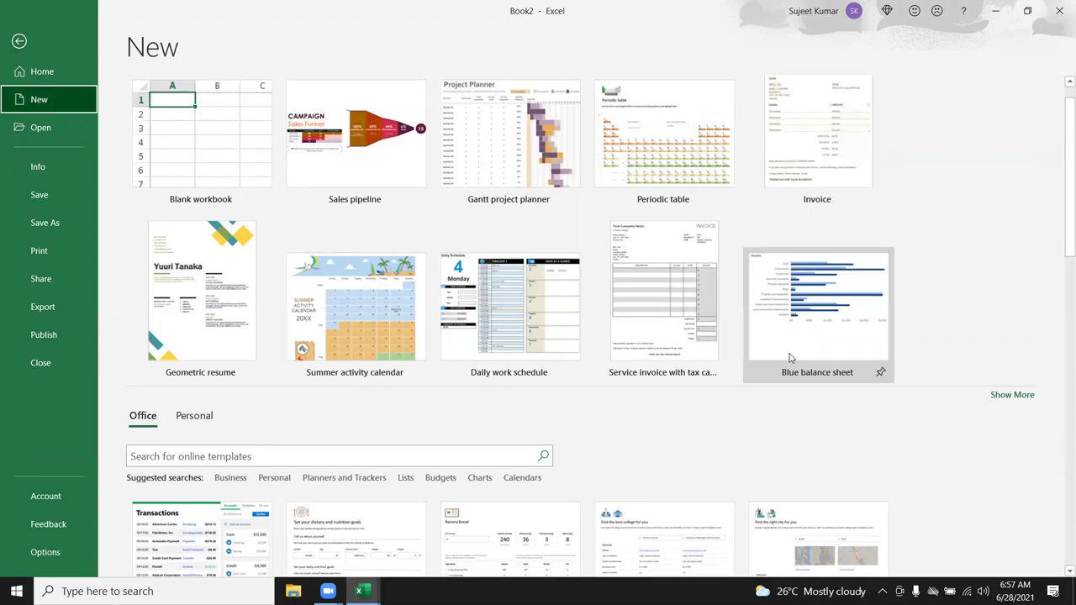
left_click(656, 357)
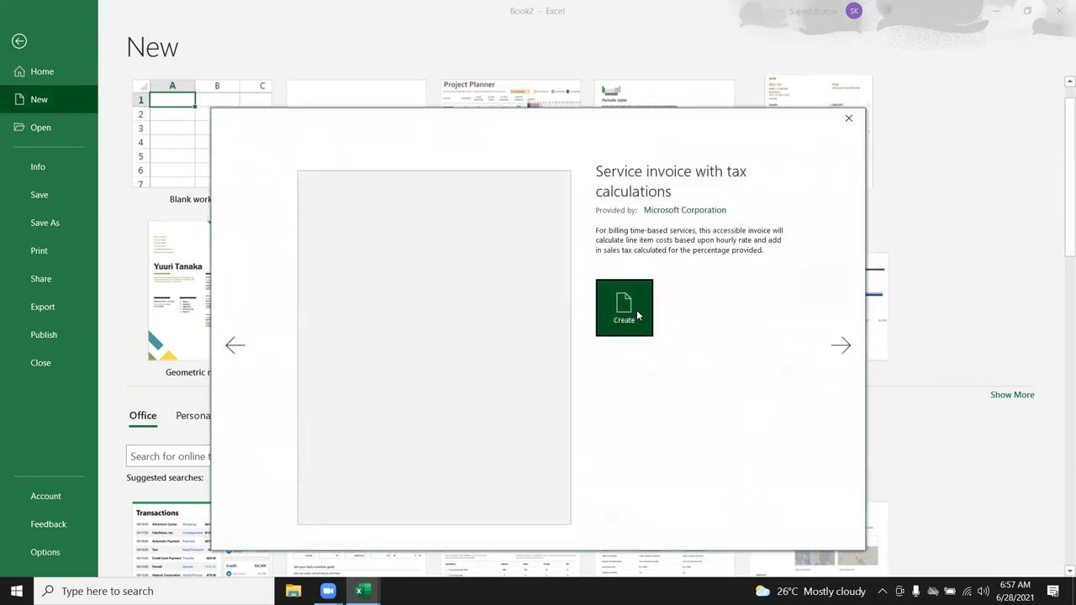
Create an invoice from the template, look through its cells, then close it without saving.
left_click(637, 315)
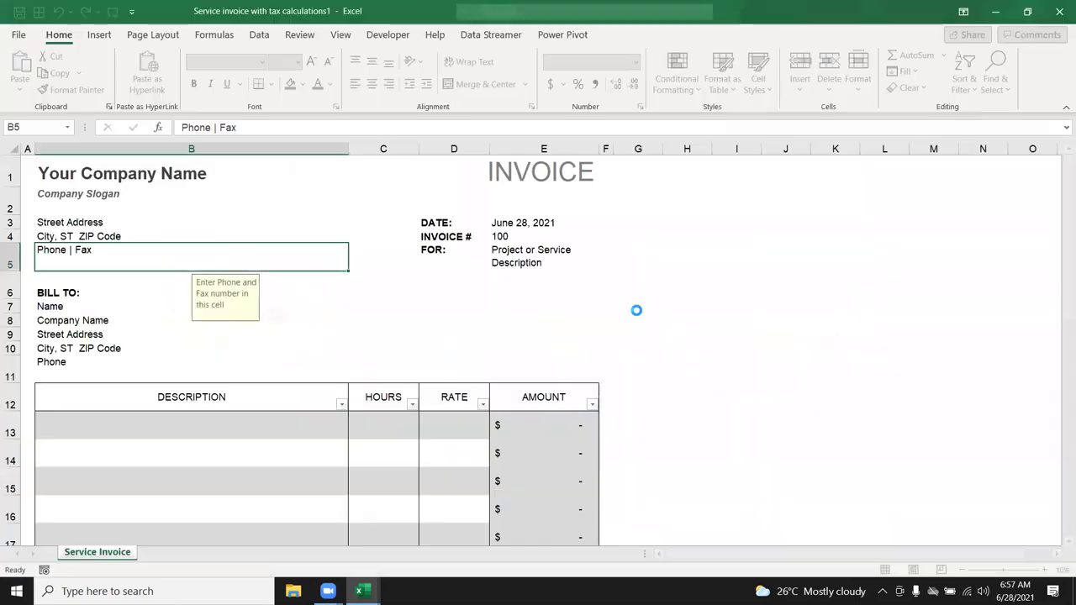
scroll(441, 387, "down", 4)
scroll(440, 386, "down", 2)
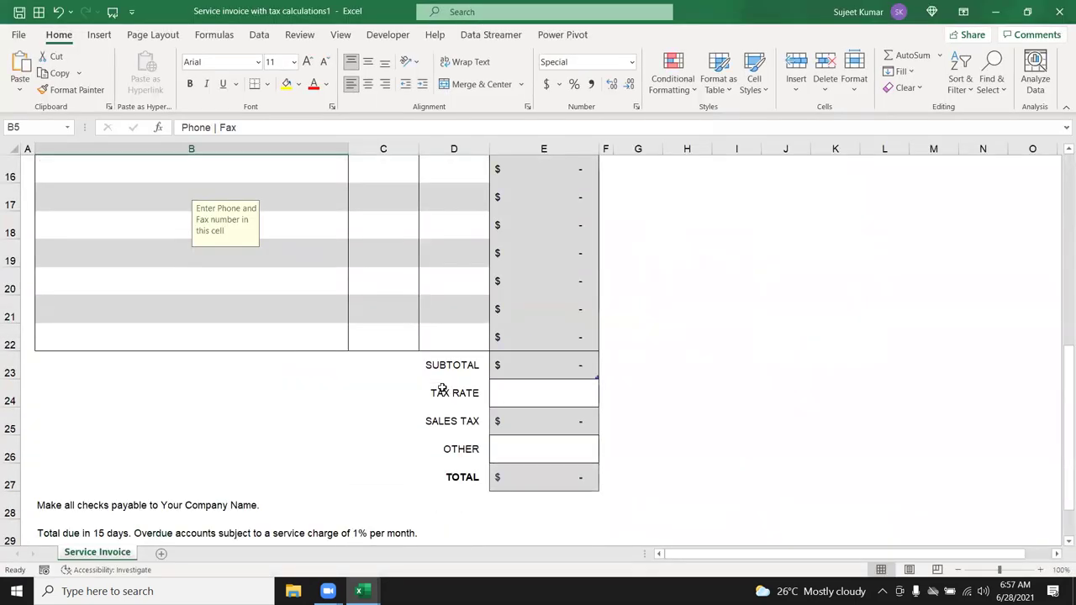
scroll(440, 387, "up", 6)
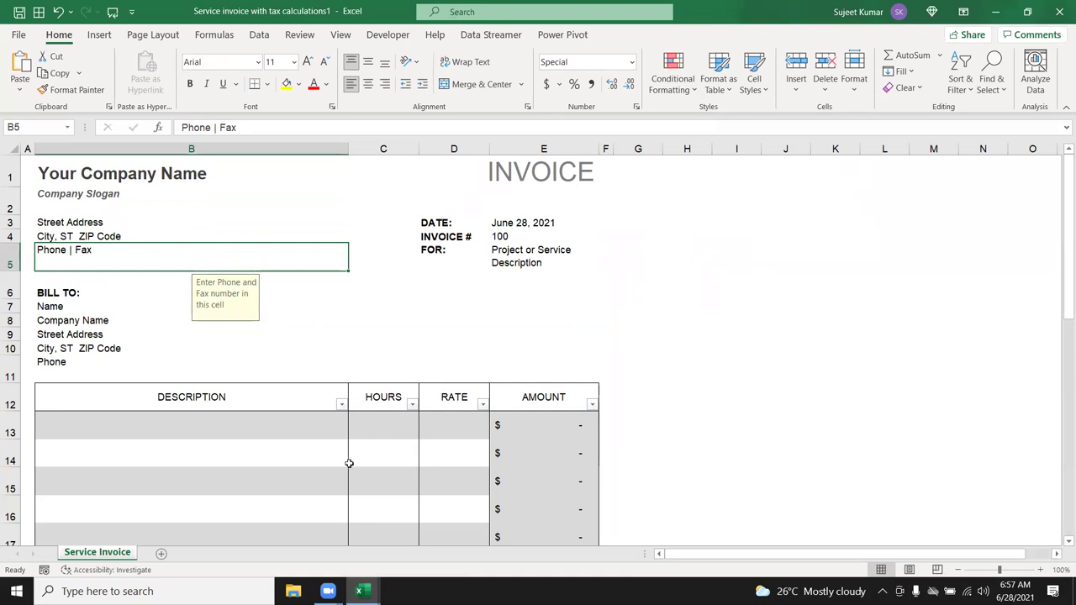
left_click(379, 464)
left_click(446, 469)
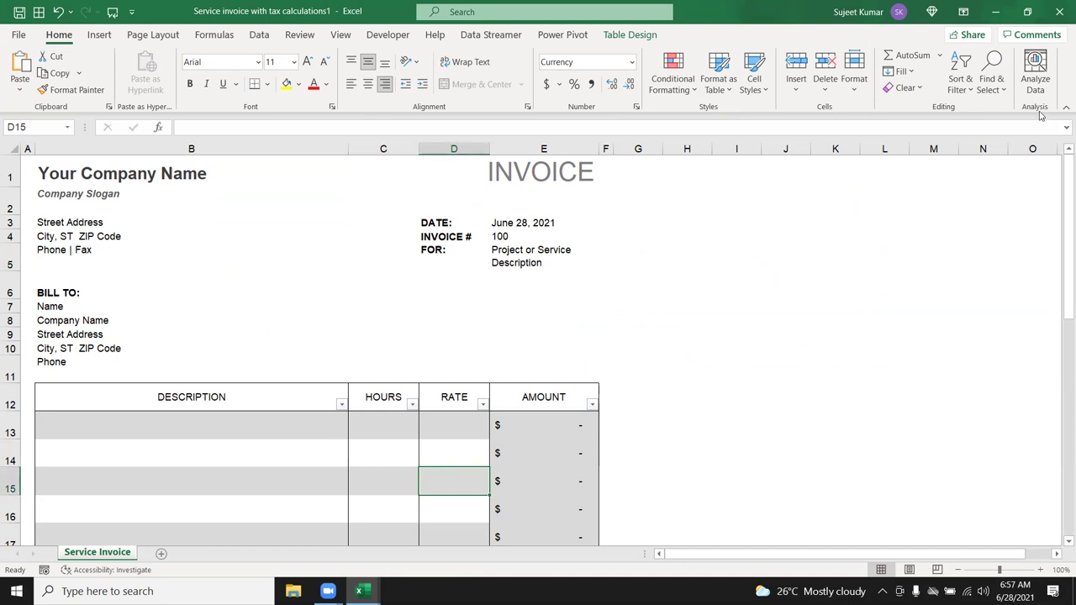
left_click(1056, 12)
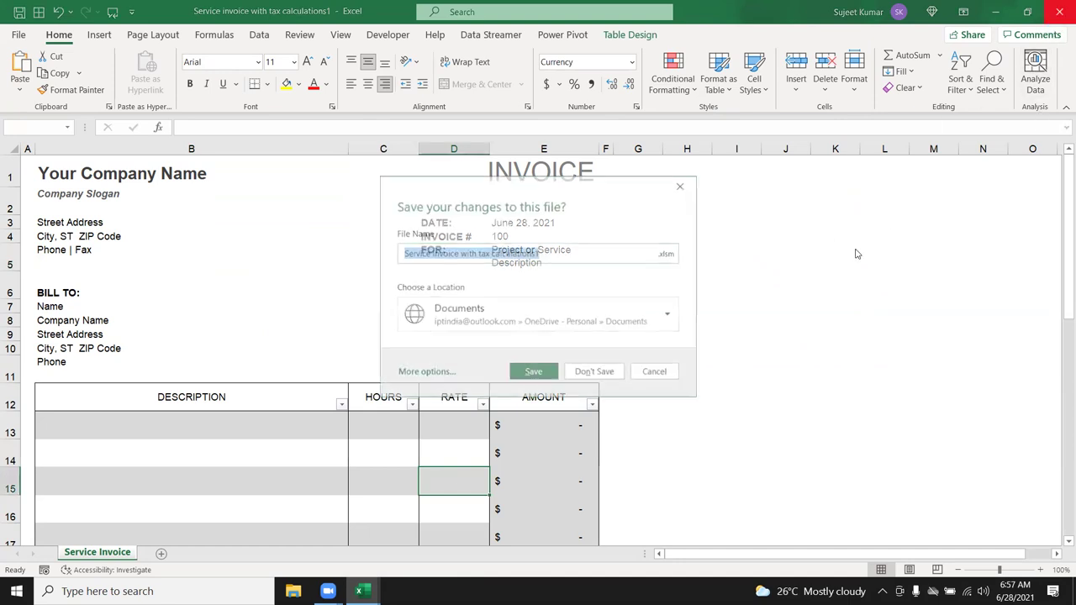
left_click(598, 373)
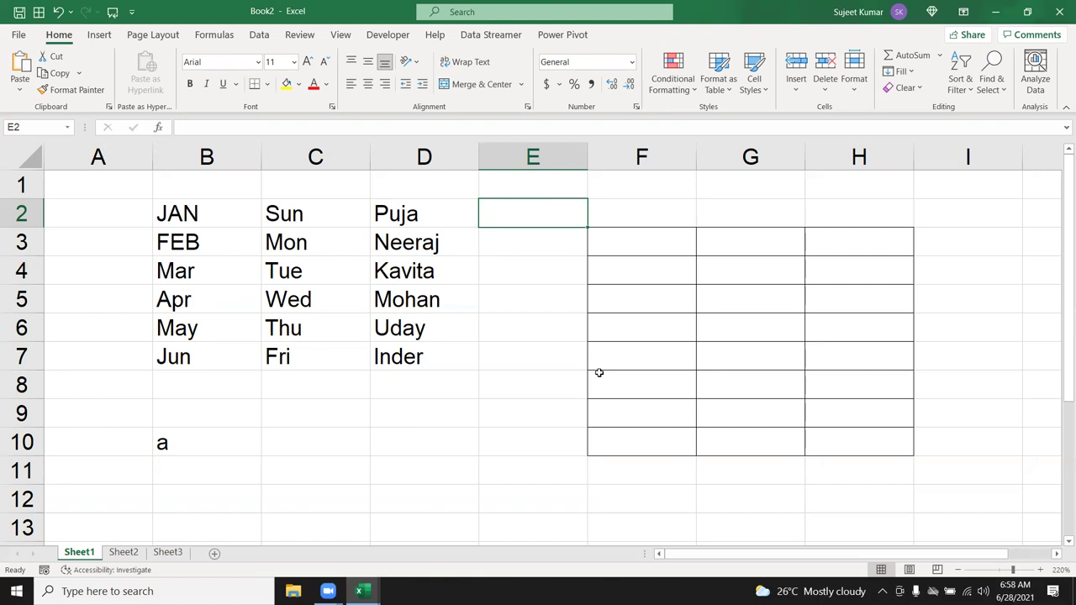
left_click(86, 218)
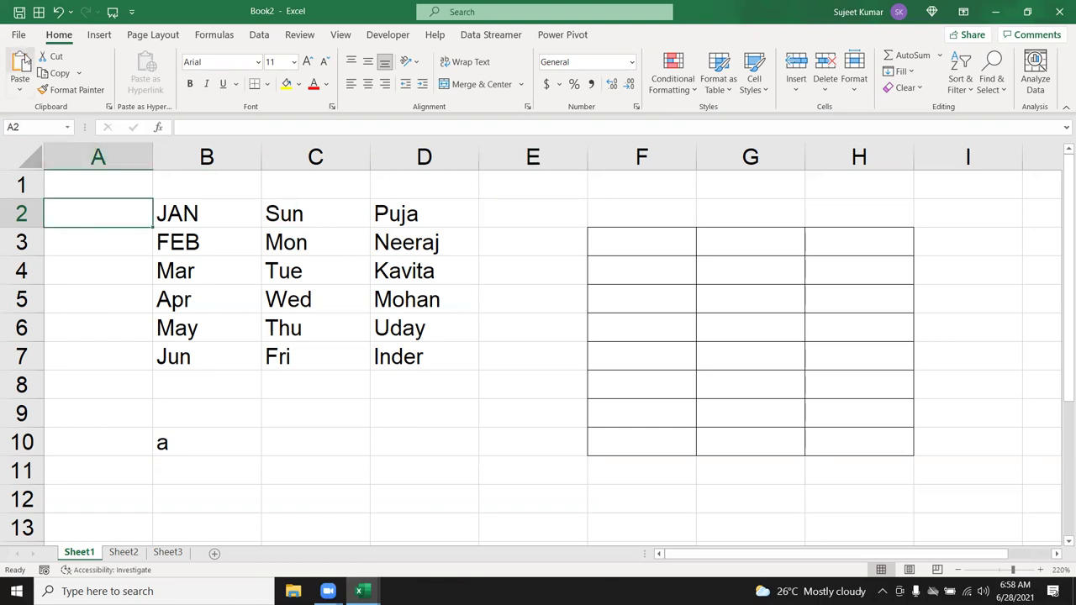
In a new workbook, merge and centre A1:G3 and enter the title 'Daily Sales Report'.
key("ctrl+n")
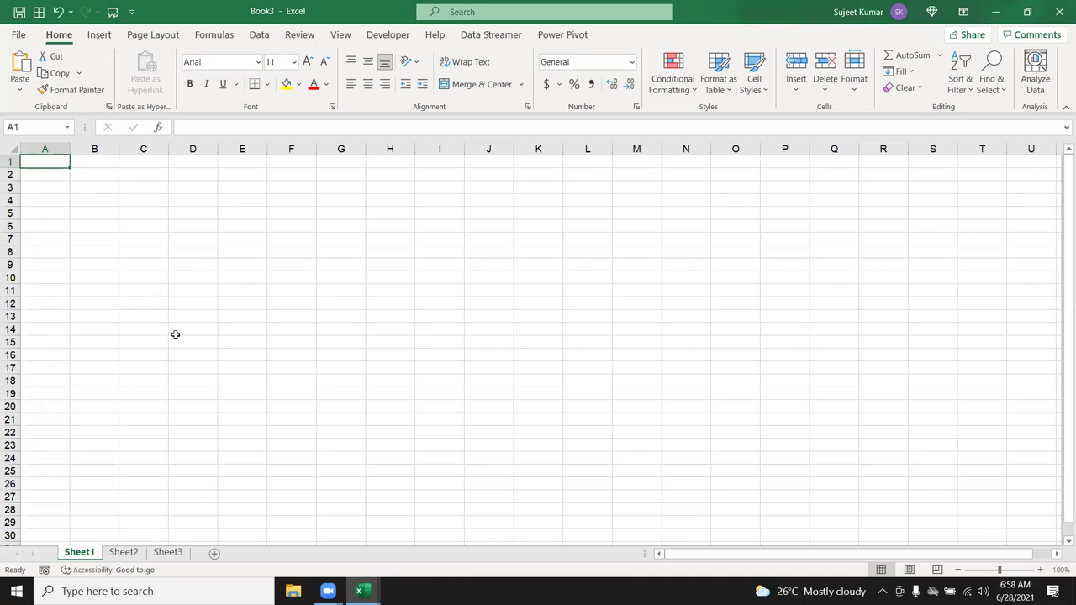
scroll(177, 334, "up", 2)
left_click_drag(76, 173, 528, 206)
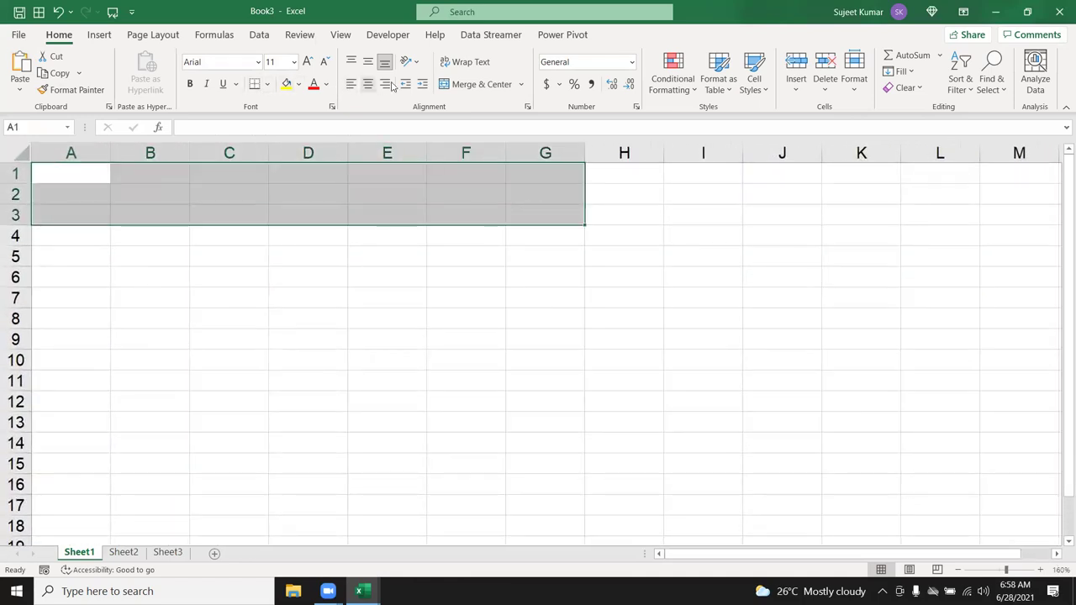
left_click(482, 85)
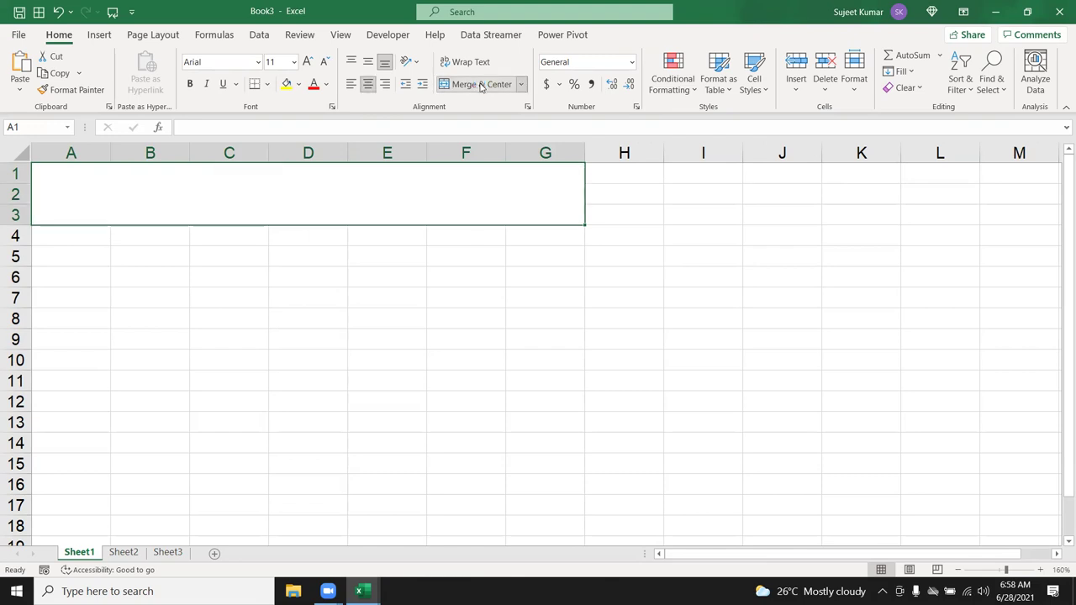
type("Daily Sales Report")
key("Return")
key("Return")
key("Return")
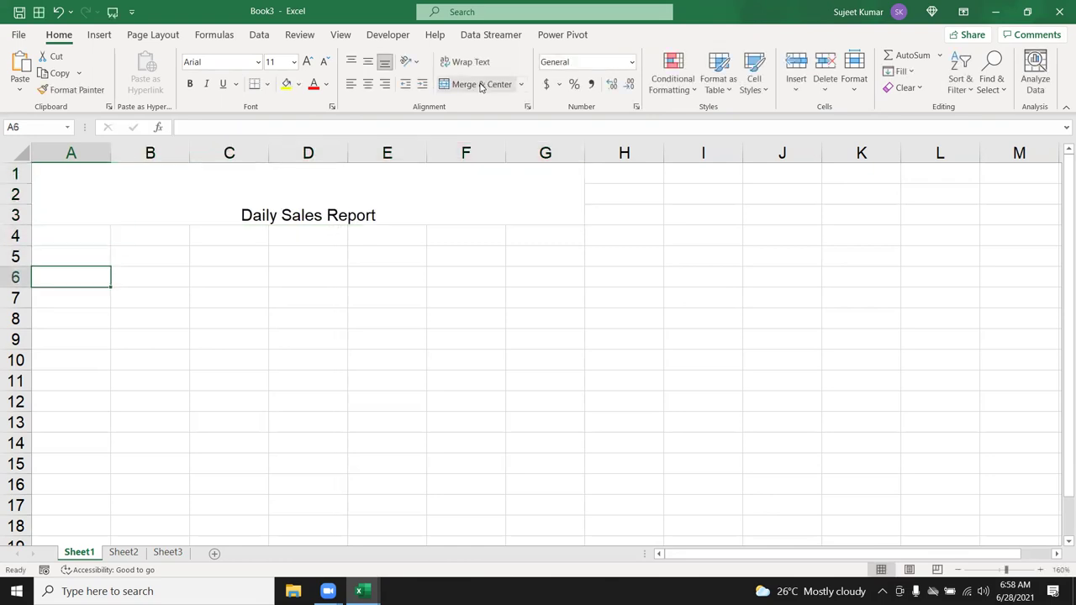
Enter the label 'Time' in A6 and 'Location' in E6.
type("Time")
key("Tab")
key("Tab")
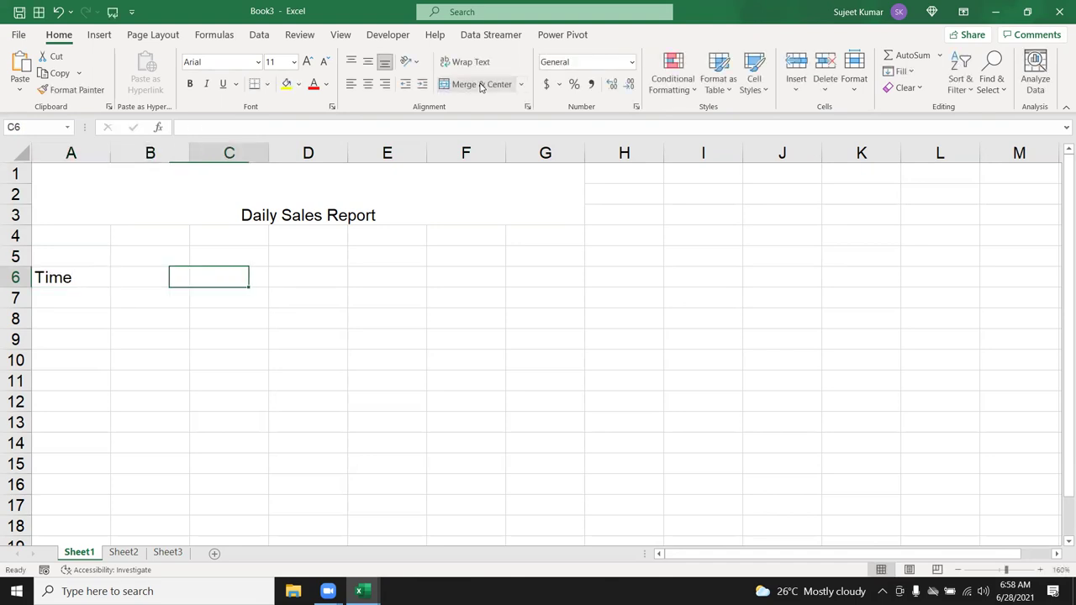
key("Tab")
key("Tab")
type("L")
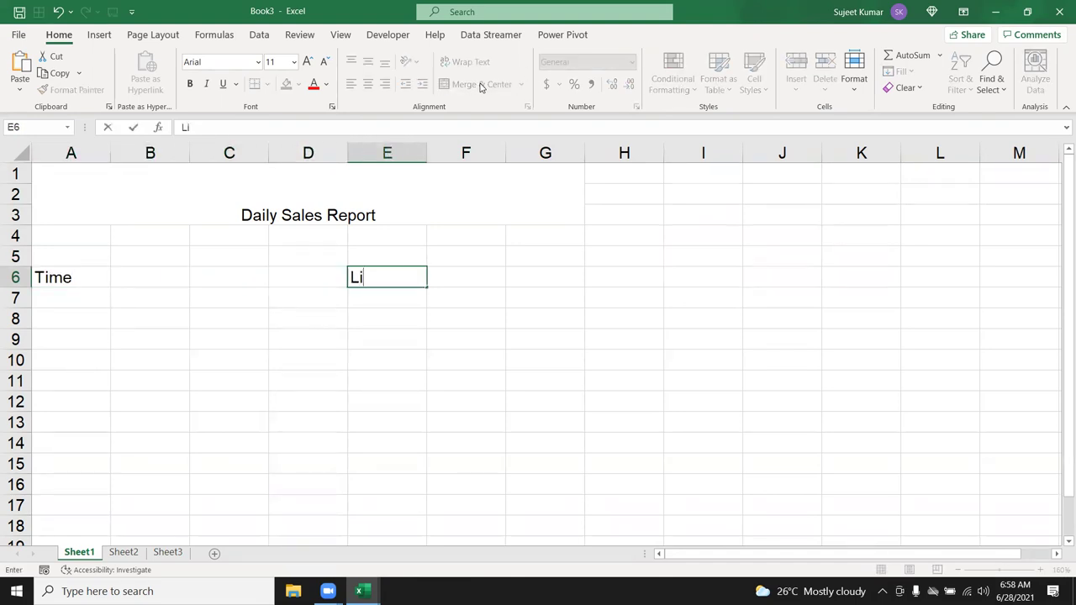
type("ocati")
type("on")
key("Return")
key("Down")
key("Down")
key("Down")
key("Up")
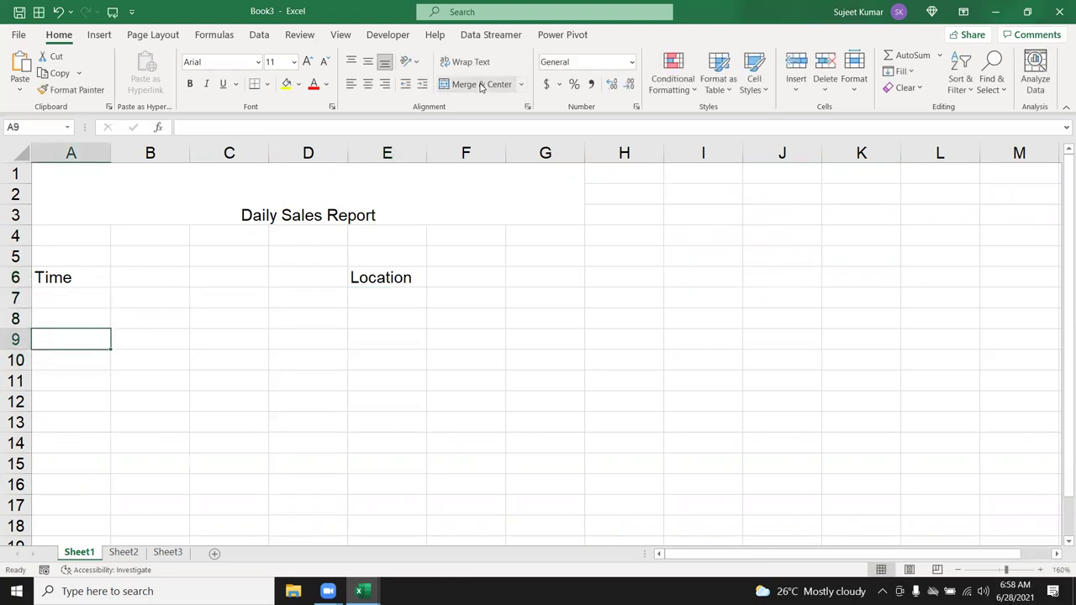
Enter the headings Date, Part and Person in A9:C9.
type("Date")
key("Tab")
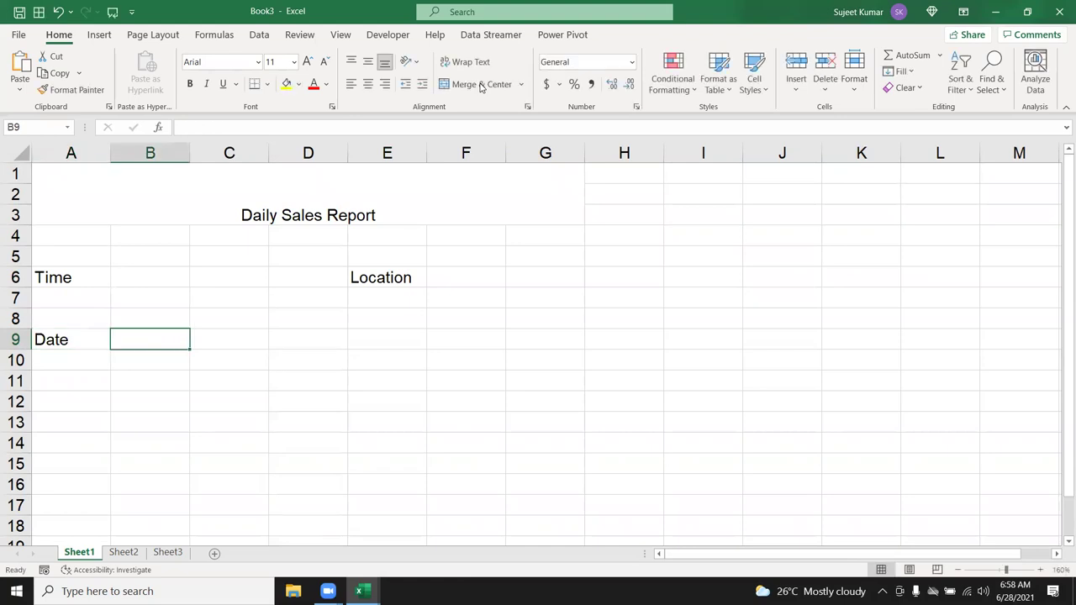
type("P")
key("BackSpace")
type("Part")
key("Tab")
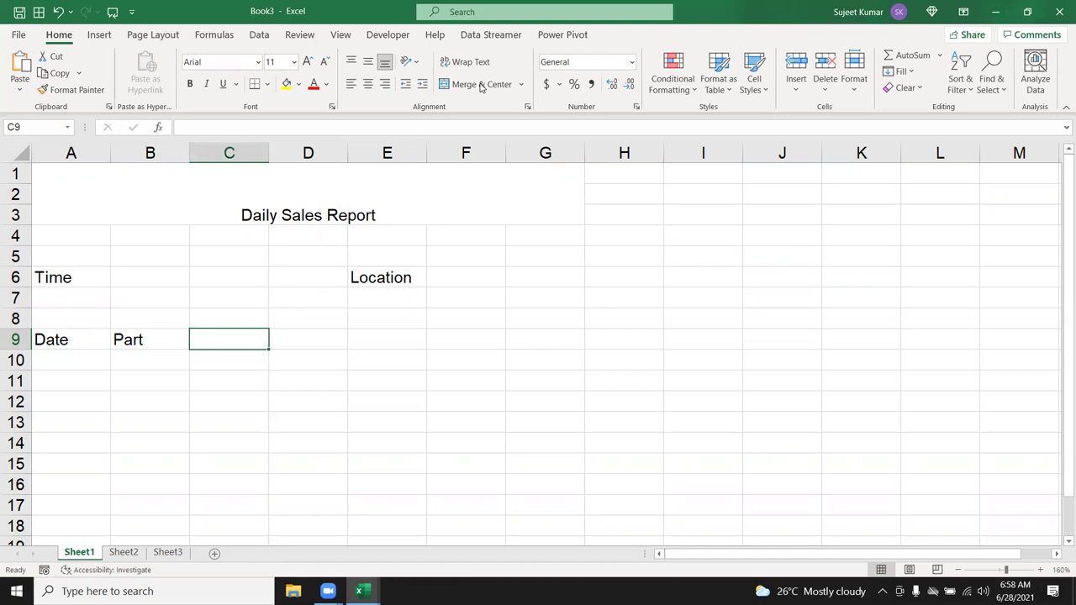
type("erso")
key("Tab")
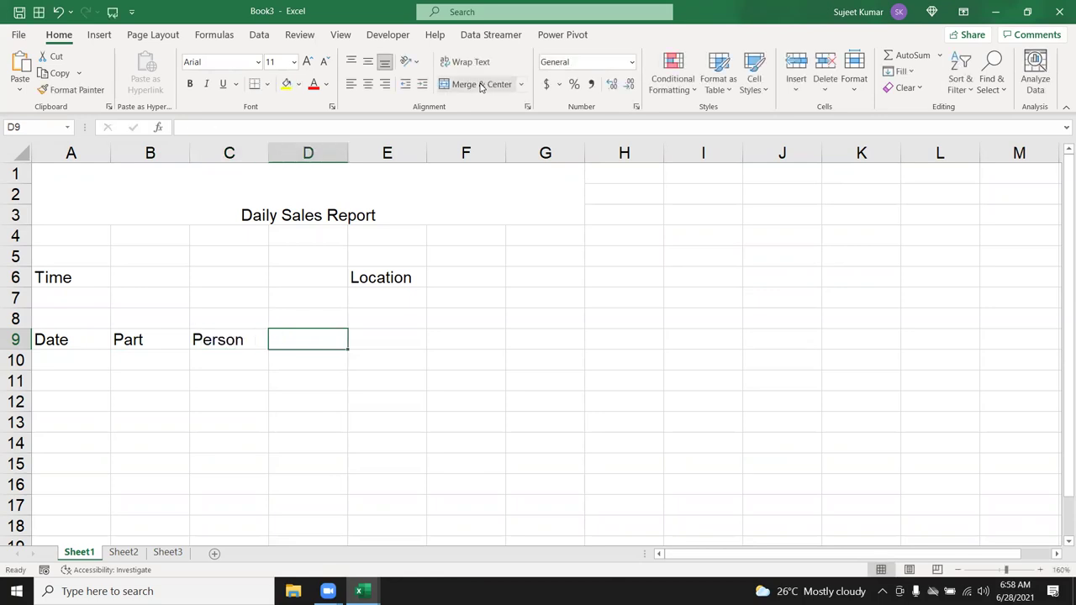
Enter the headings Dr, Cr and Balance in D9:F9.
type("Dr")
key("Tab")
type("C")
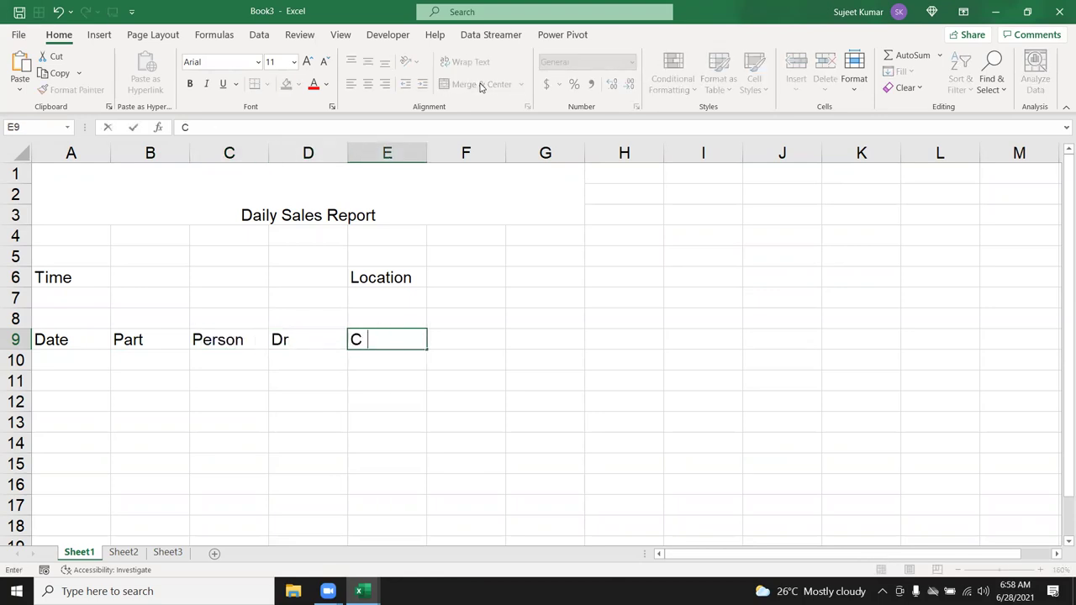
type("r")
key("Tab")
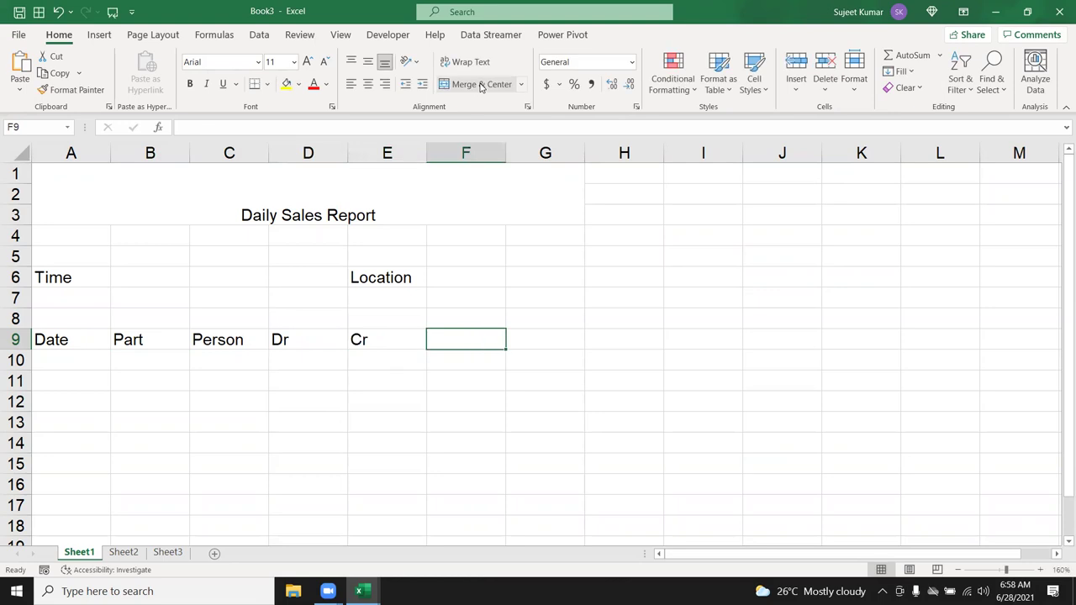
type("Bala")
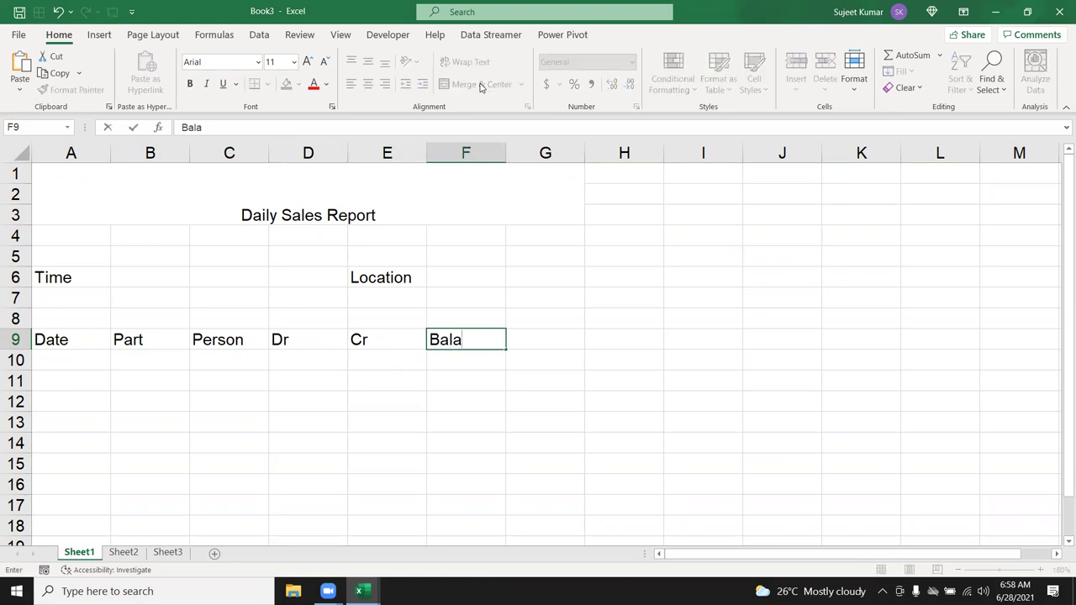
type("nce")
key("Return")
scroll(298, 211, "down", 2)
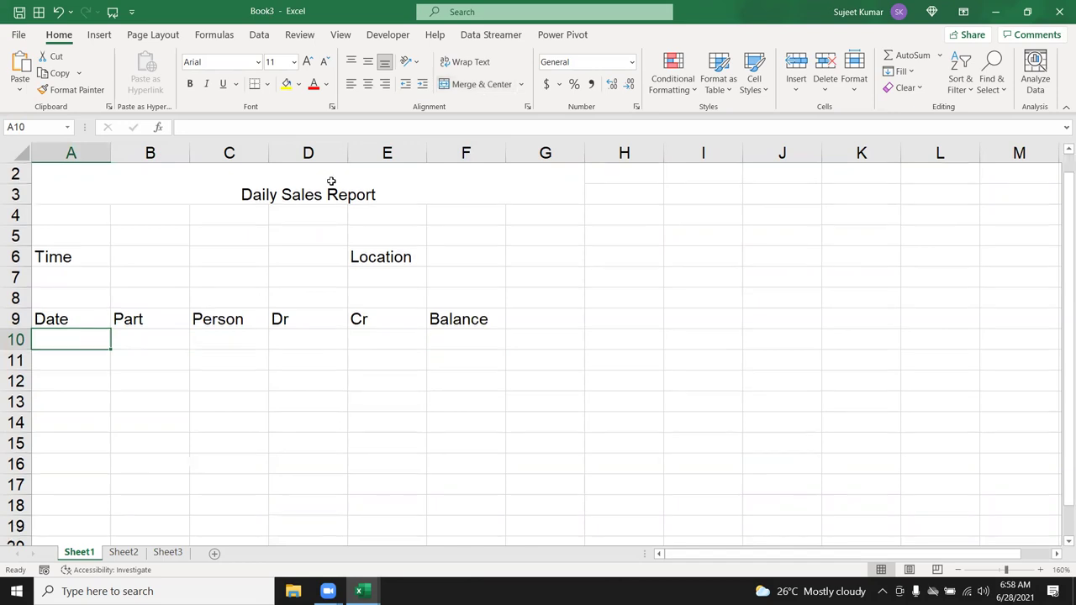
Enlarge the Daily Sales Report title font to 22 pt.
scroll(164, 248, "up", 2)
left_click(192, 187)
left_click(306, 62)
left_click(307, 62)
left_click(306, 62)
left_click(306, 62)
left_click(306, 62)
left_click(306, 63)
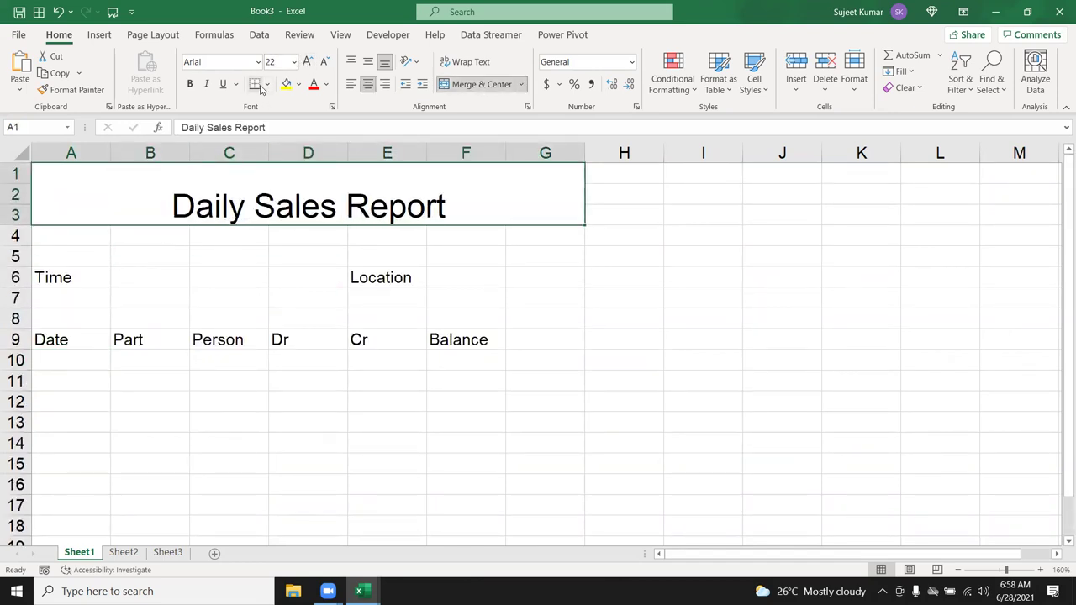
Give A6:B6 a bottom border as the Time entry line, then select E6:F6.
left_click_drag(90, 274, 132, 272)
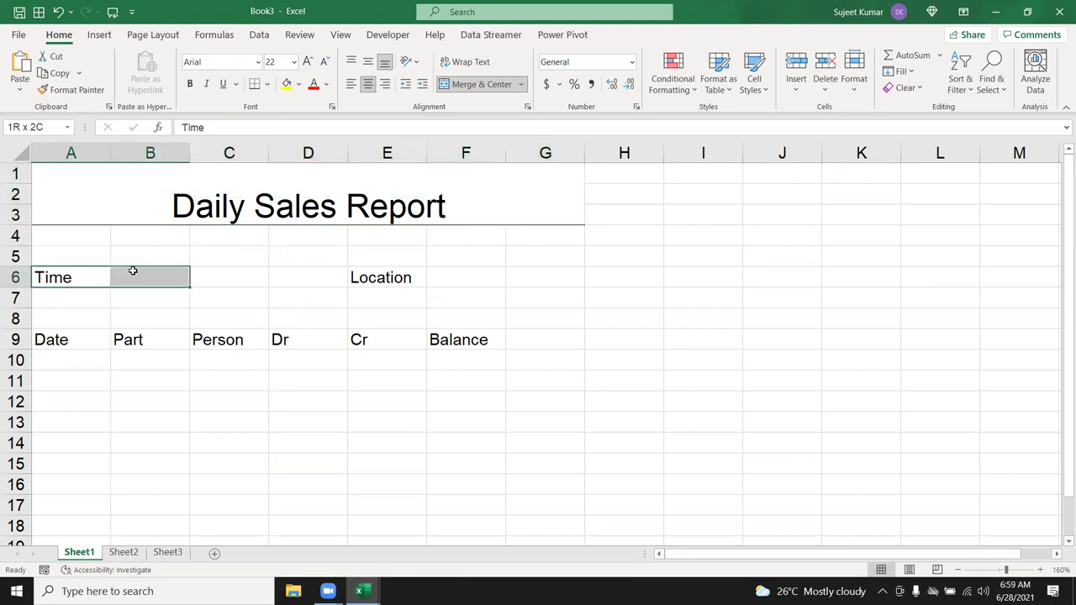
left_click(255, 84)
left_click(376, 280)
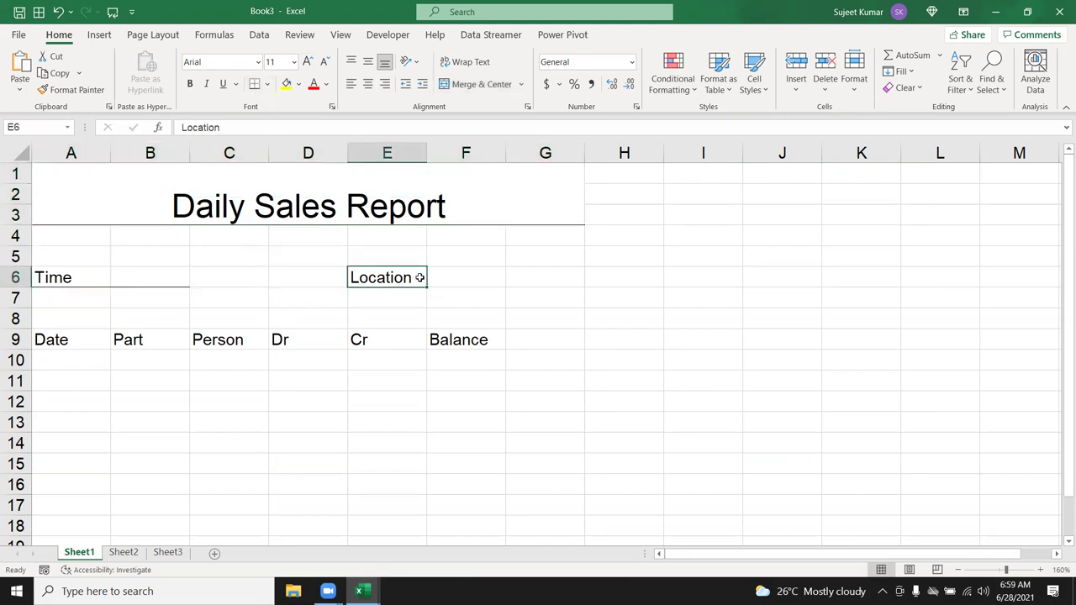
left_click_drag(426, 278, 432, 277)
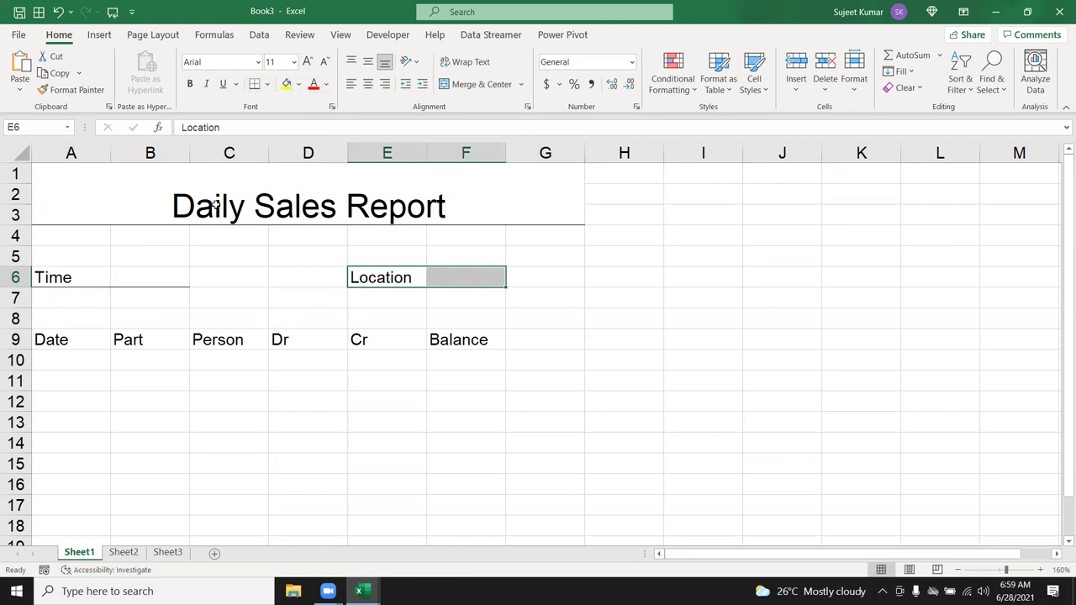
scroll(216, 204, "down", 2)
Apply All Borders to the A9:F20 table.
left_click_drag(101, 216, 464, 436)
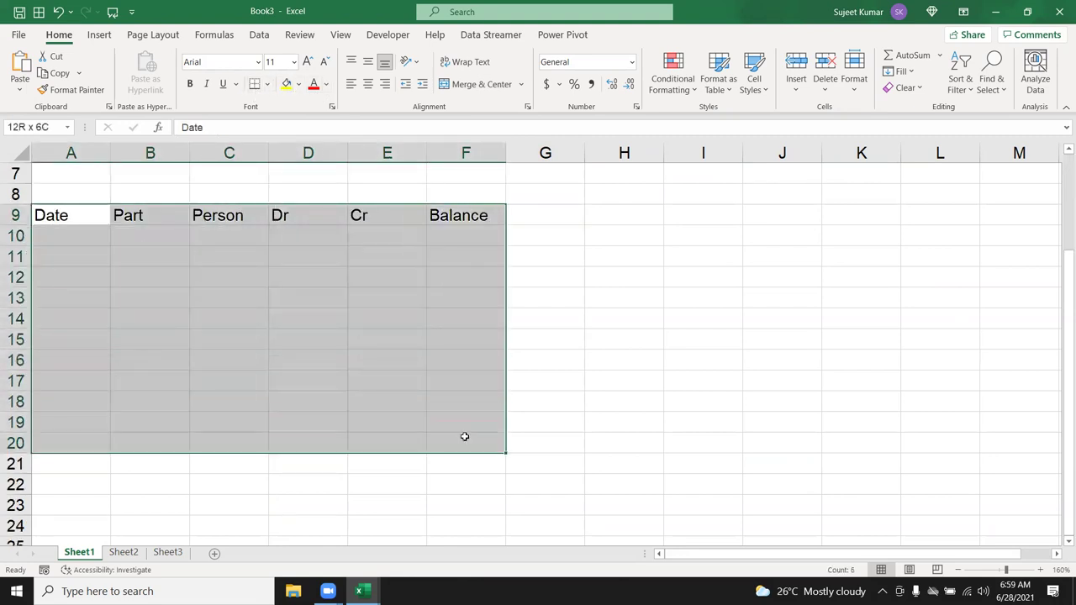
left_click(266, 84)
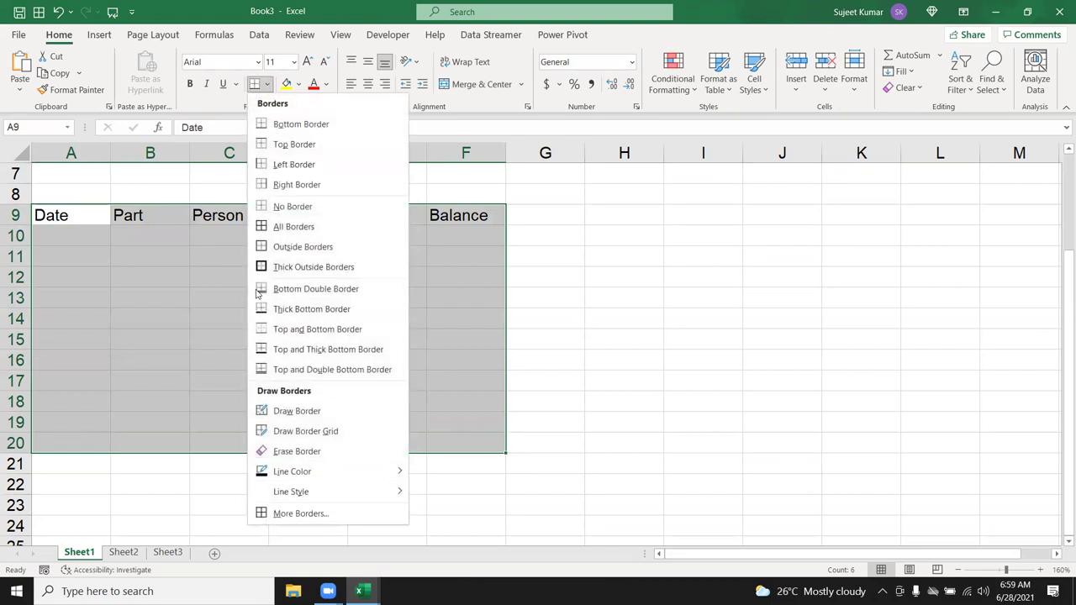
left_click(266, 227)
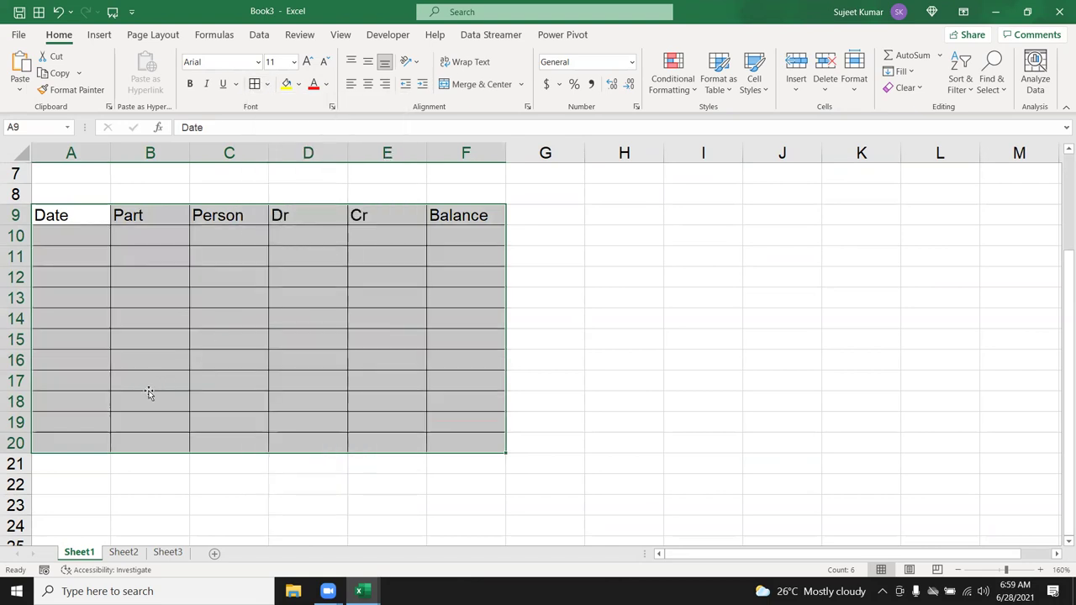
scroll(72, 317, "down", 3)
Enter 'Total' in A20 and select A25:B25 for a signature line.
left_click(55, 254)
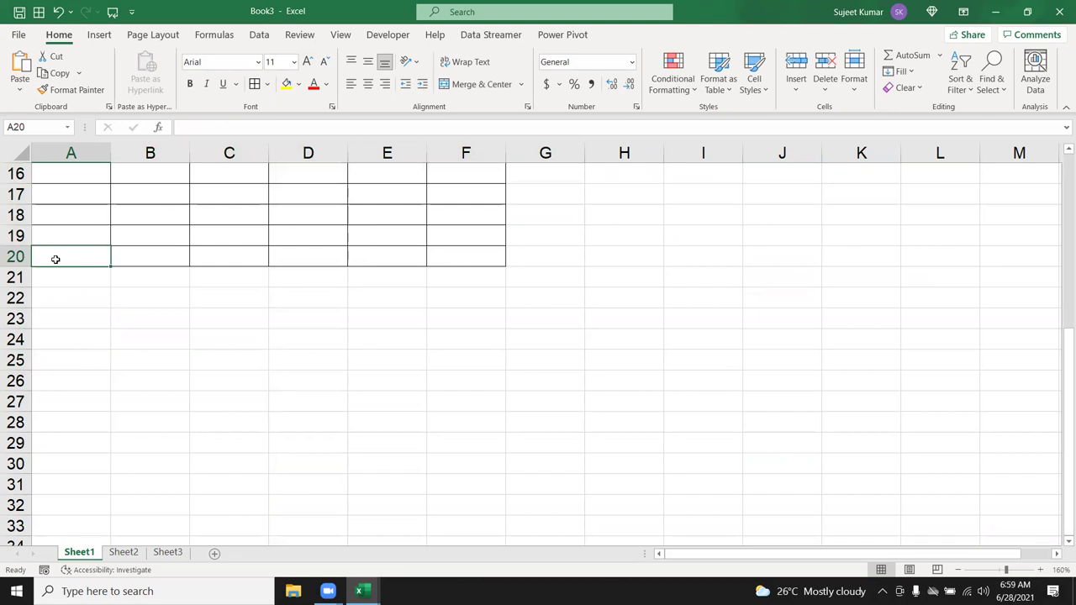
type("Total")
key("Tab")
key("Tab")
key("Tab")
key("Tab")
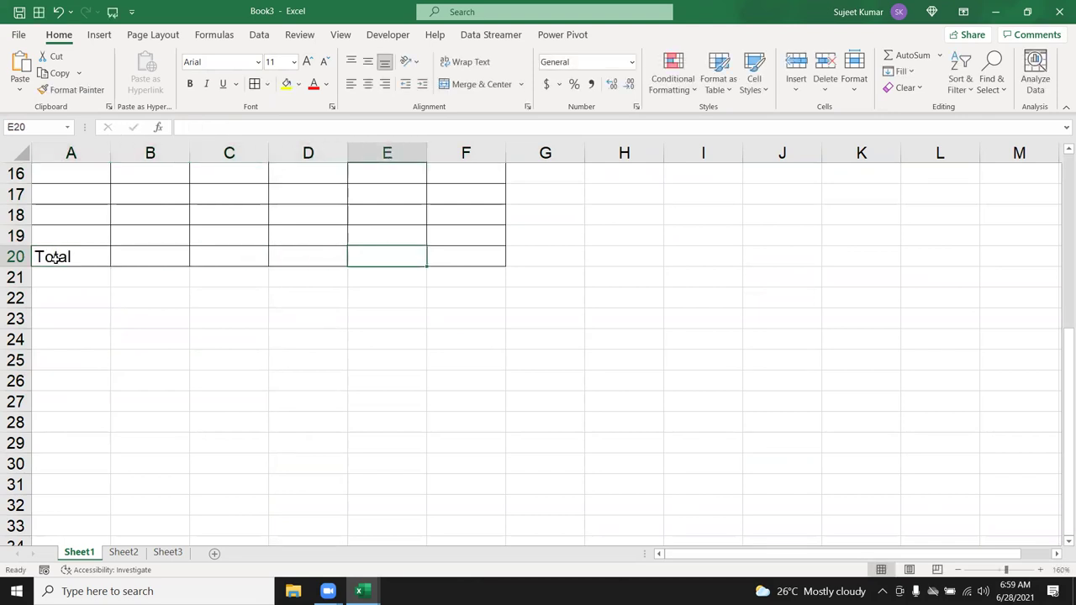
scroll(221, 243, "up", 1)
scroll(224, 259, "up", 3)
scroll(117, 279, "down", 5)
left_click_drag(63, 298, 126, 299)
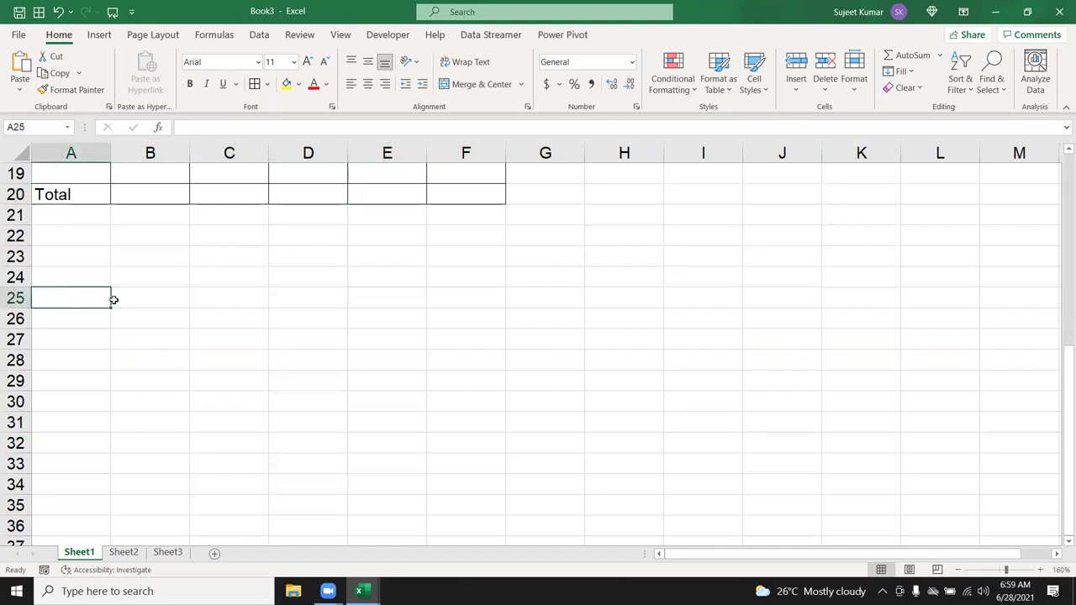
Draw a bottom-border signature line under A25:B25 and select E25:F25.
left_click(268, 84)
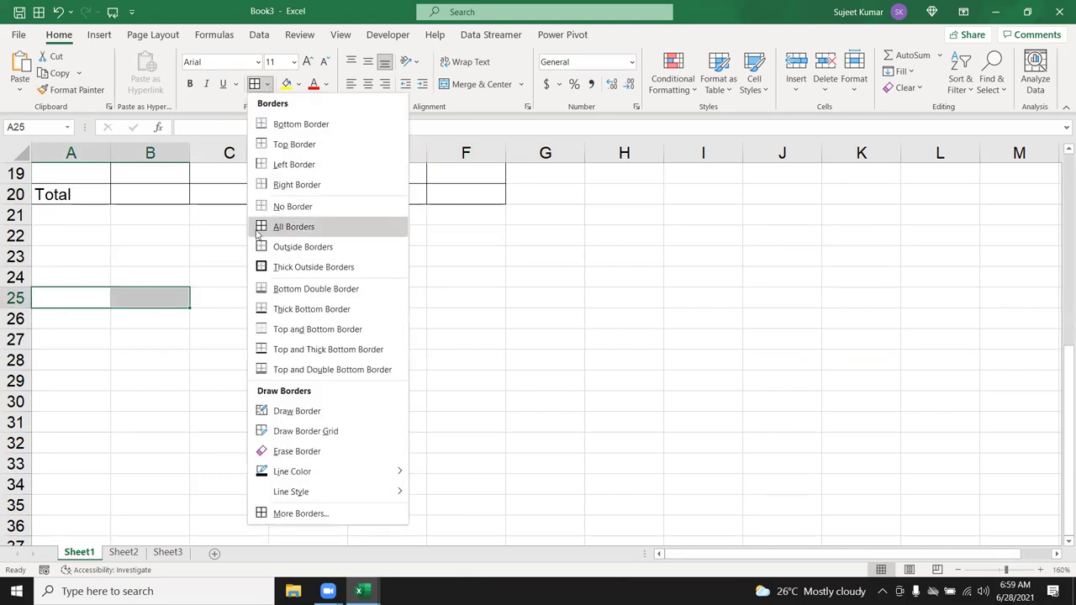
left_click(283, 126)
left_click_drag(385, 297, 471, 298)
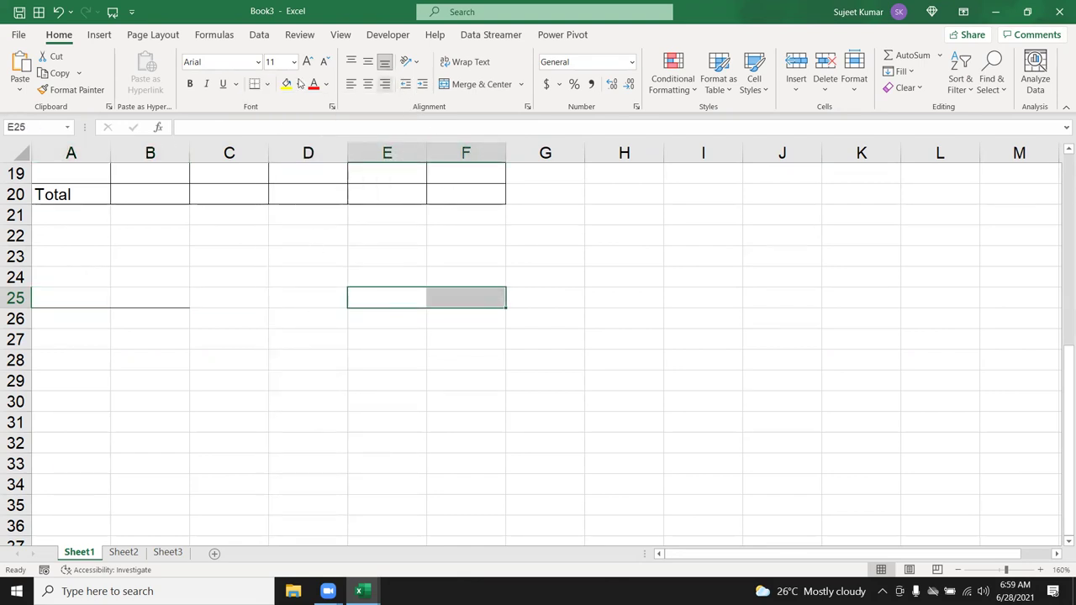
Label the signature lines 'Checked By' in A26 and 'Auth. By' in E26.
left_click(68, 322)
type("Checked By")
key("Tab")
key("Tab")
key("Tab")
key("Tab")
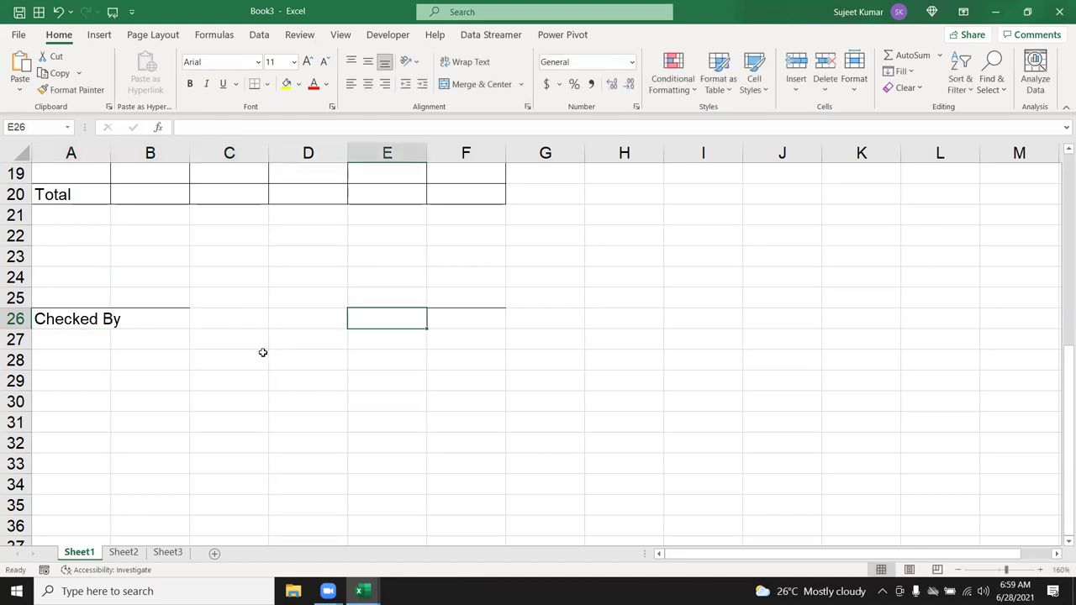
type("Auth")
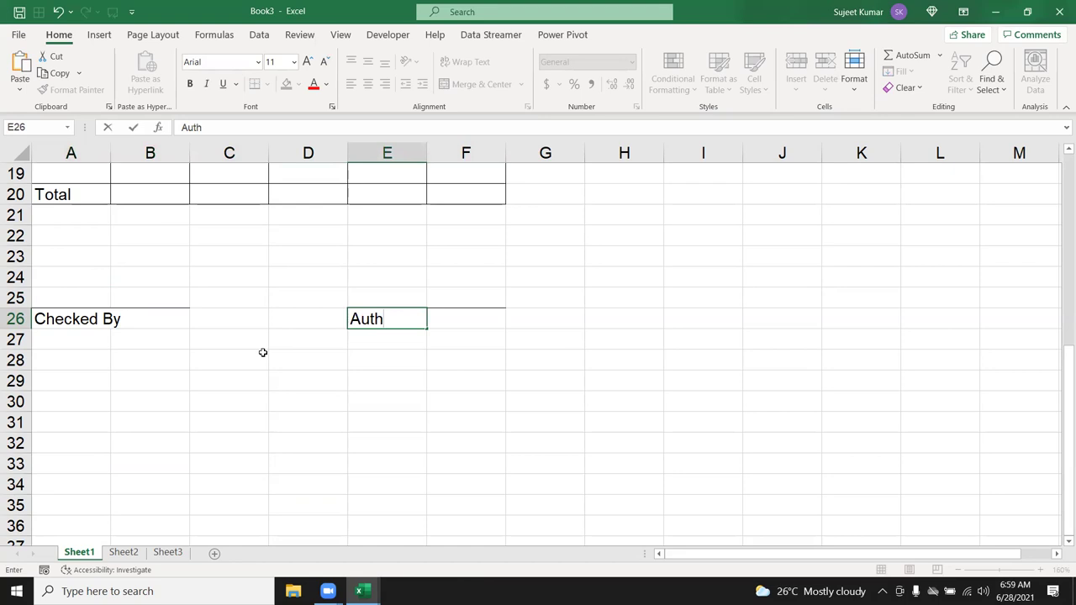
type(". By")
Commit the Auth. By label and re-centre the title over columns A–F only.
key("Tab")
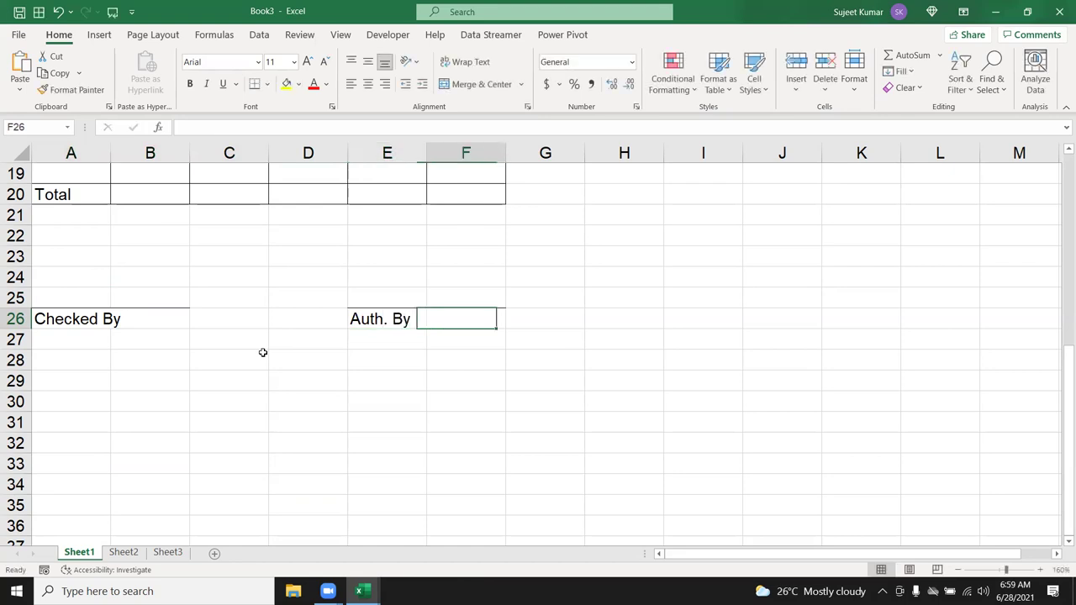
left_click(363, 296)
scroll(370, 325, "up", 3)
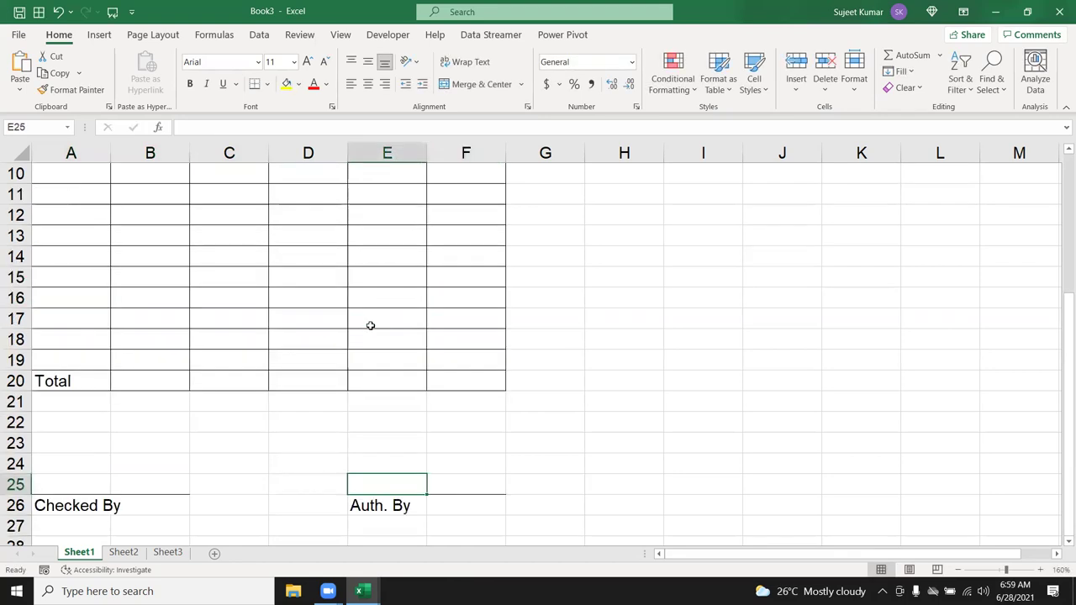
scroll(370, 325, "up", 3)
scroll(434, 298, "down", 1)
scroll(560, 173, "up", 1)
left_click(562, 153)
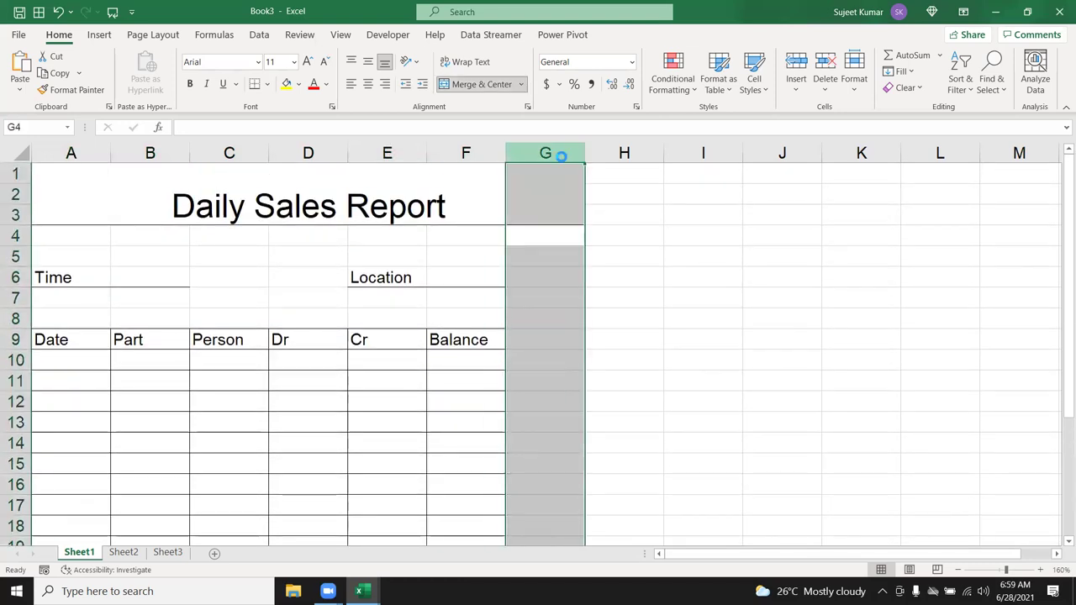
left_click(645, 282)
scroll(168, 277, "down", 5)
scroll(168, 278, "up", 3)
scroll(168, 278, "up", 2)
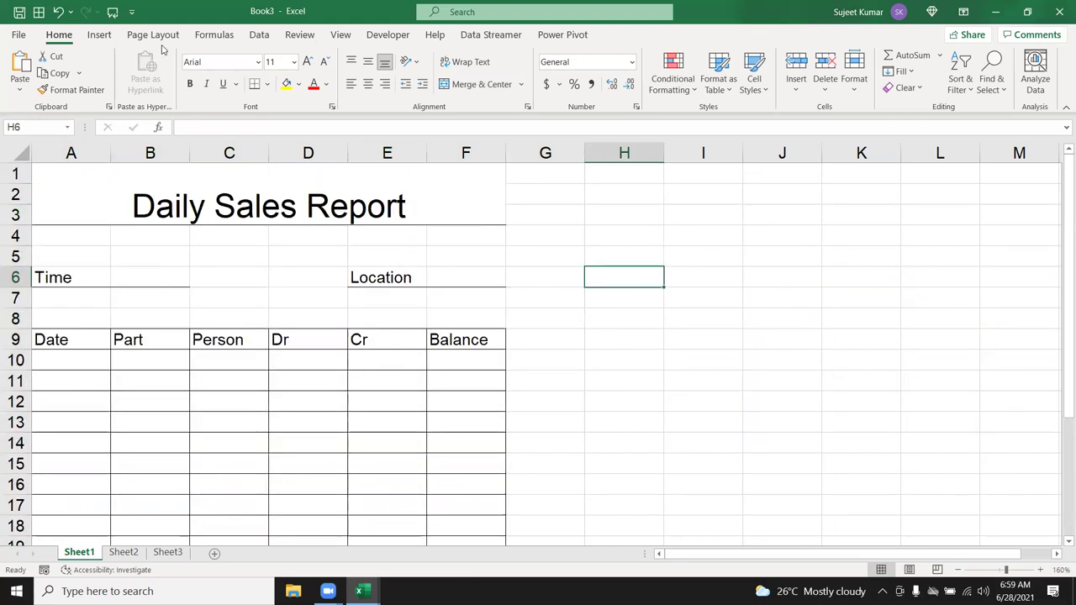
Turn off the sheet's gridlines from Page Layout and review the bordered table.
key("alt+p")
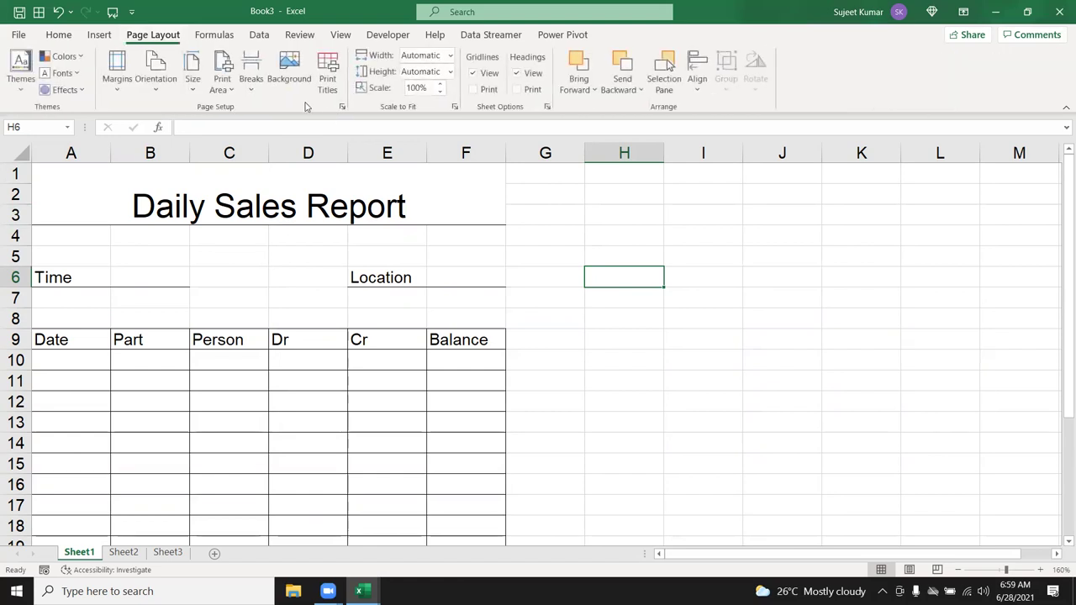
left_click(474, 73)
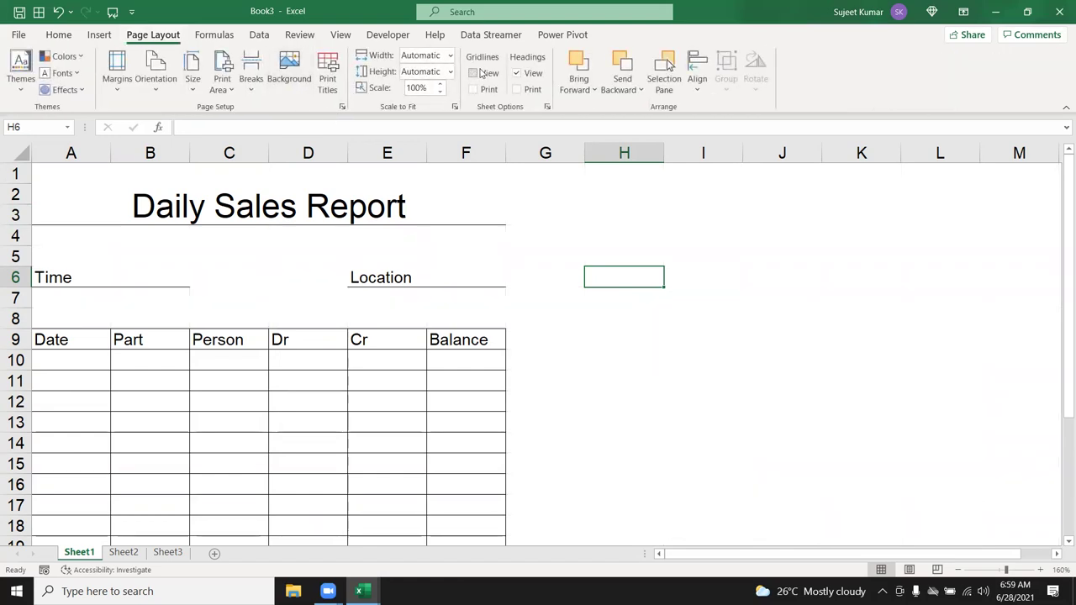
left_click(566, 294)
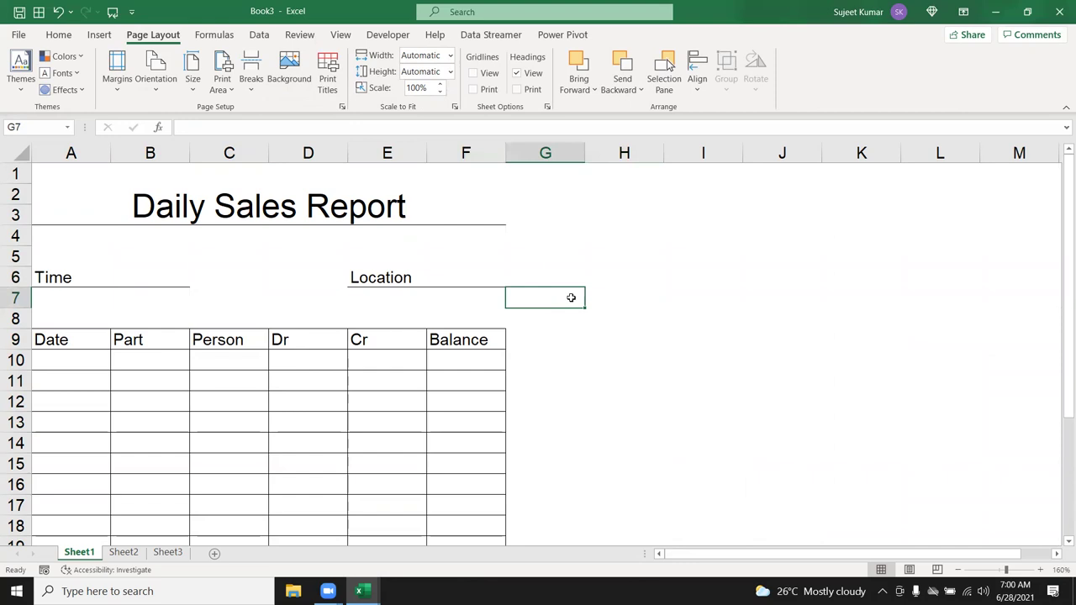
scroll(571, 297, "down", 5)
scroll(571, 298, "up", 2)
scroll(570, 298, "up", 3)
mouse_move(83, 360)
left_mouse_down()
mouse_move(463, 538)
mouse_move(457, 423)
left_mouse_up()
scroll(408, 440, "down", 3)
scroll(396, 442, "up", 4)
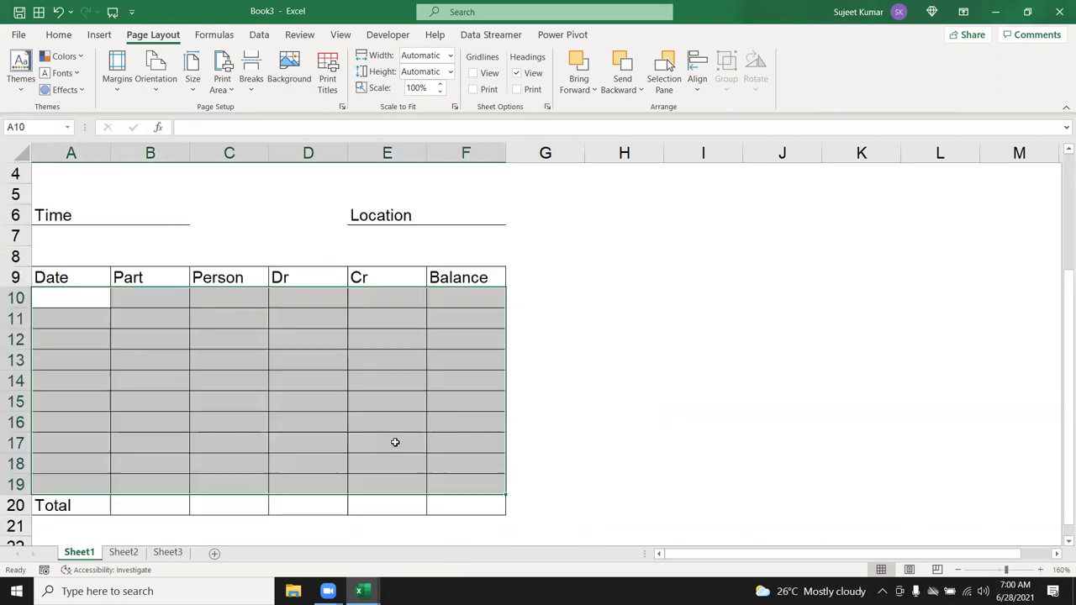
scroll(395, 442, "up", 1)
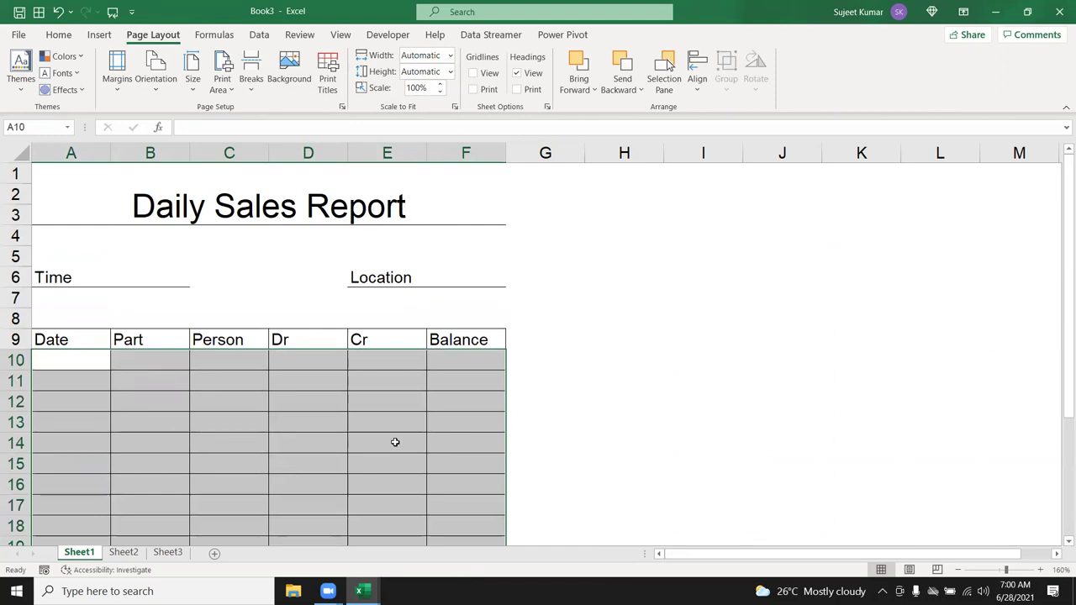
left_click(214, 315)
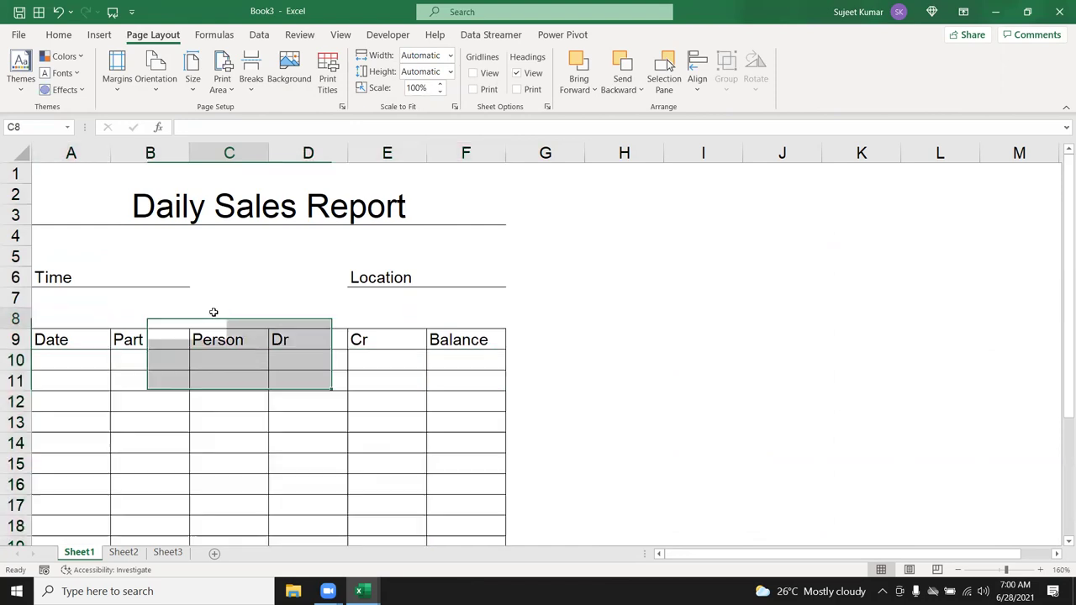
key("Left")
key("Left")
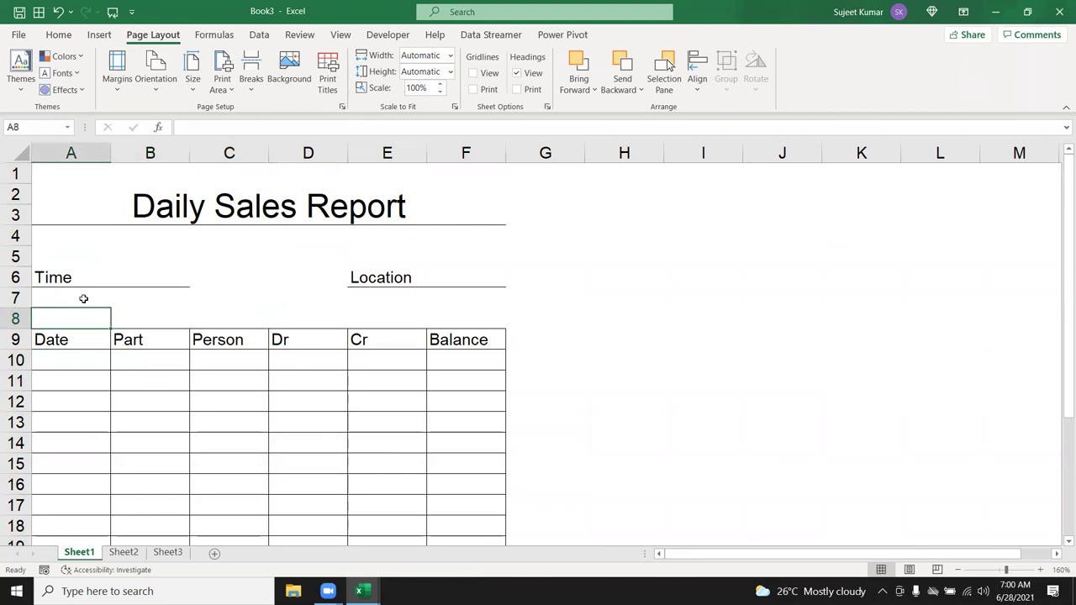
Start Save As and choose the Desktop as the save location.
left_click(18, 36)
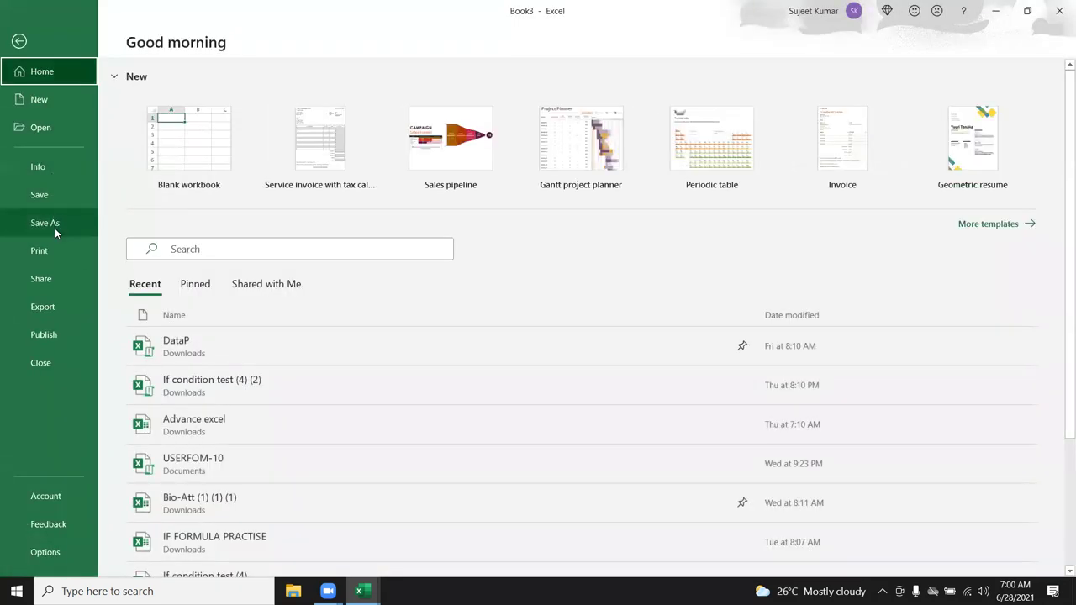
left_click(55, 228)
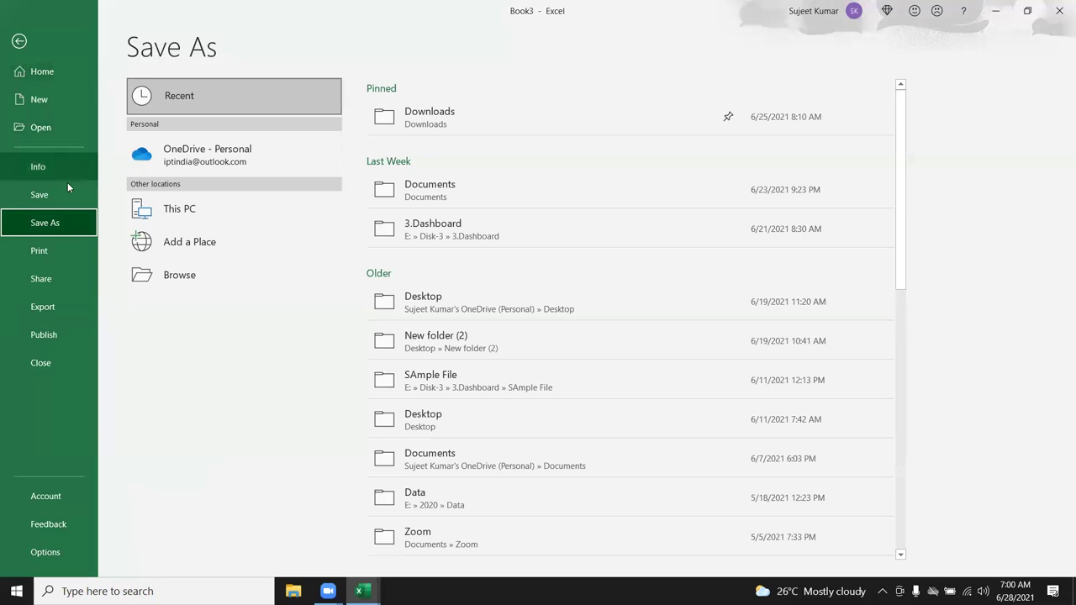
left_click(254, 286)
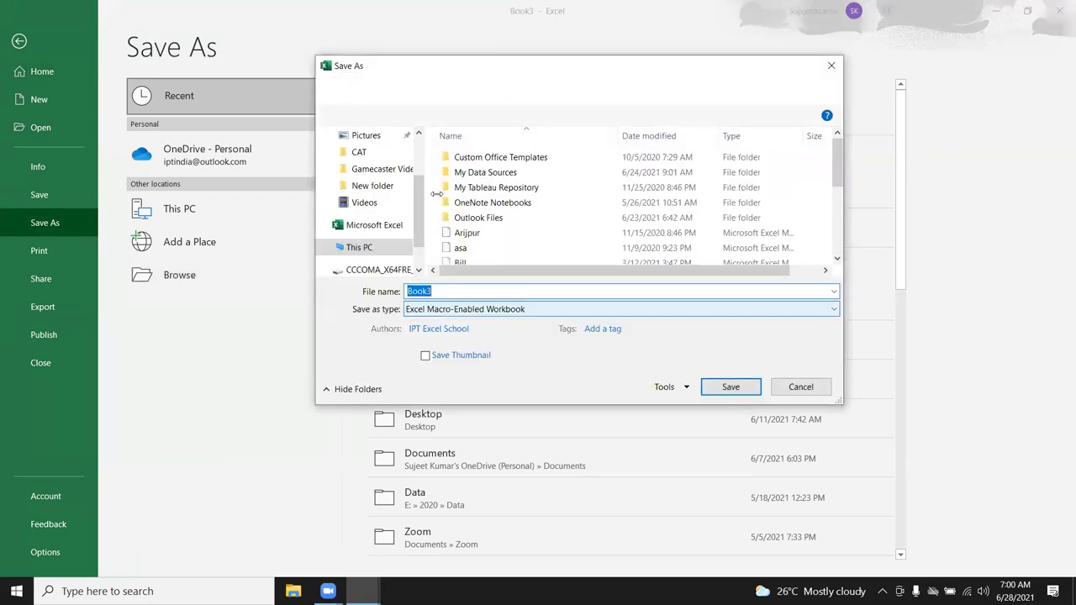
scroll(379, 169, "up", 2)
left_click(370, 135)
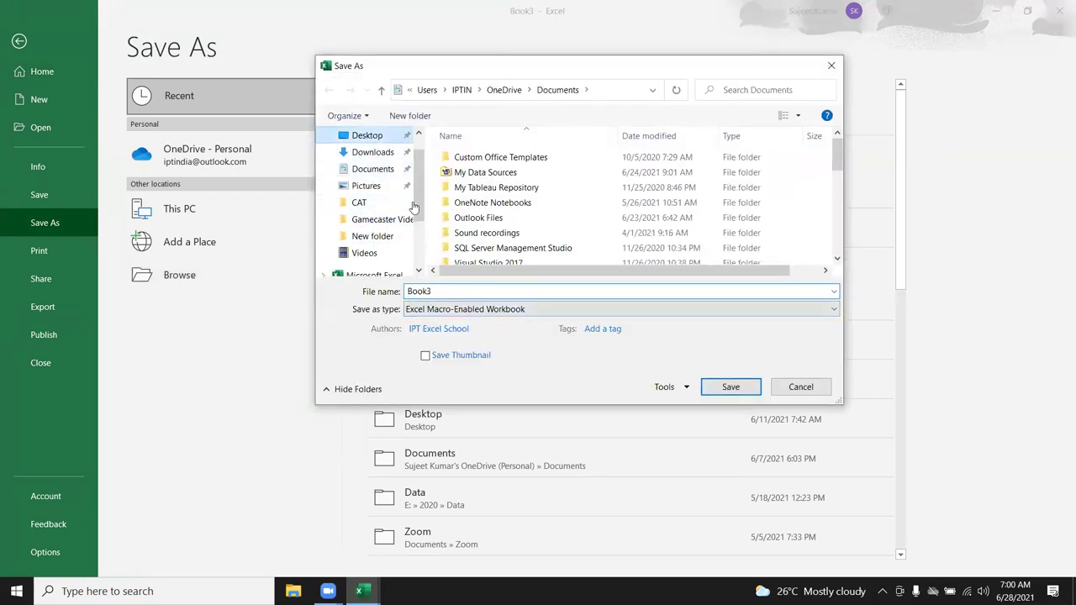
Save the workbook as an Excel Template named Cash, then close Excel.
double_click(435, 292)
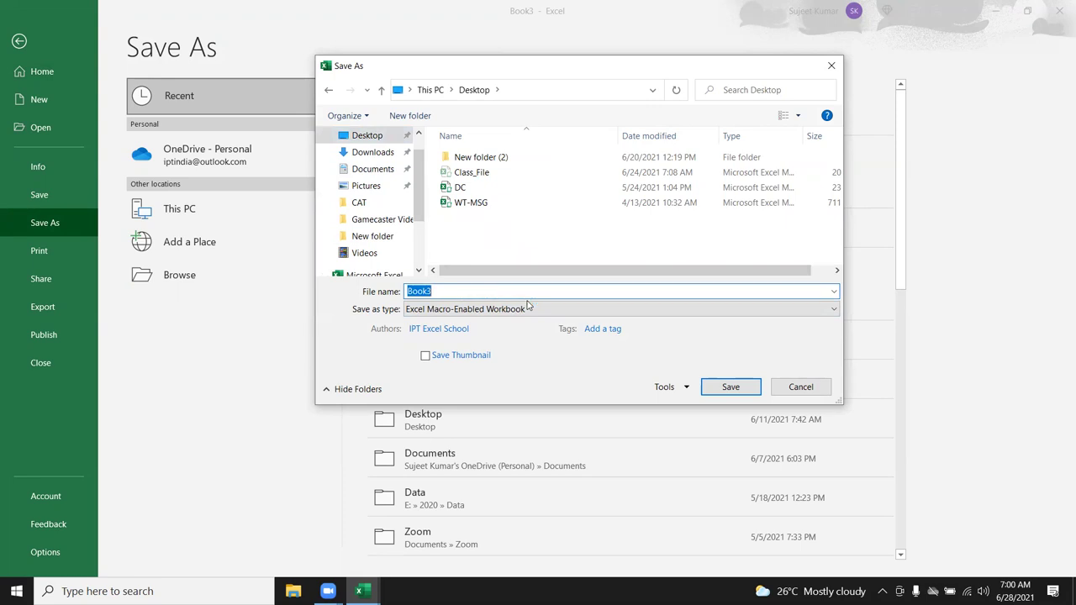
type("Puj")
key("BackSpace")
key("BackSpace")
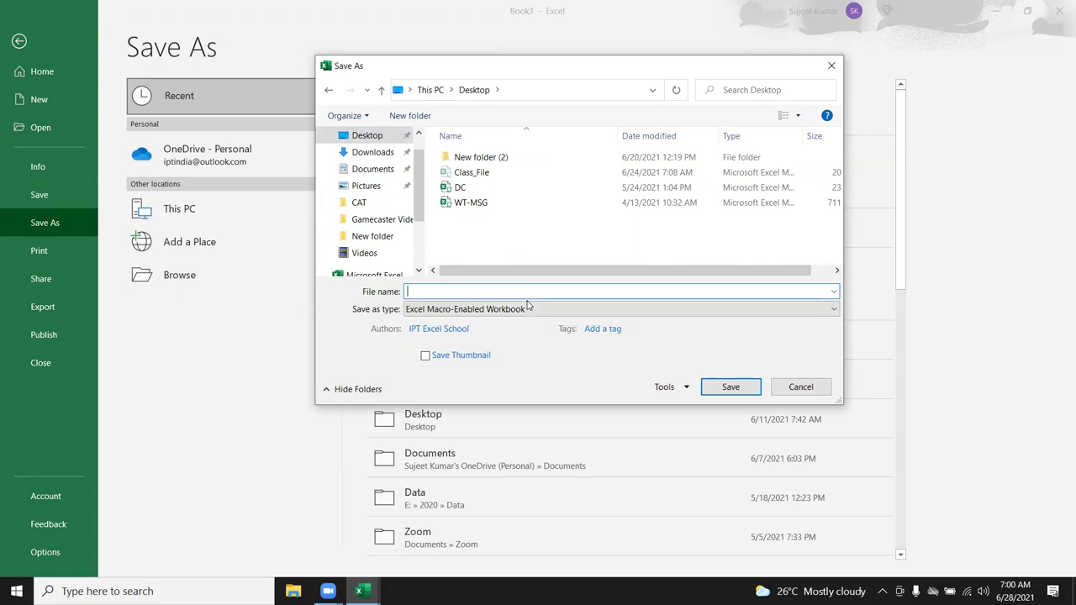
type("Cal")
key("BackSpace")
key("BackSpace")
type("a")
left_click(560, 317)
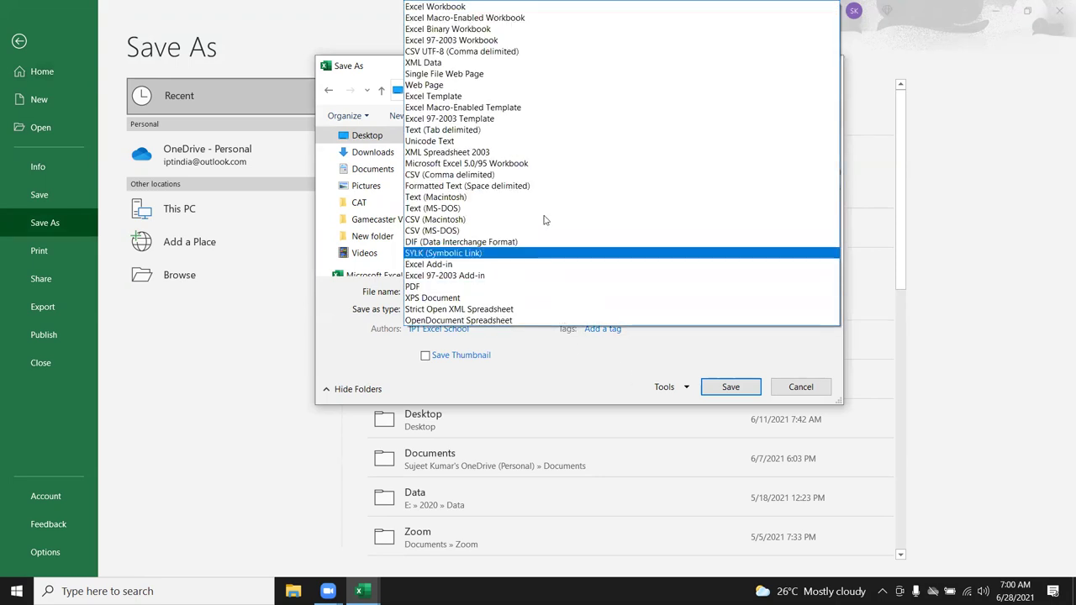
left_click(519, 96)
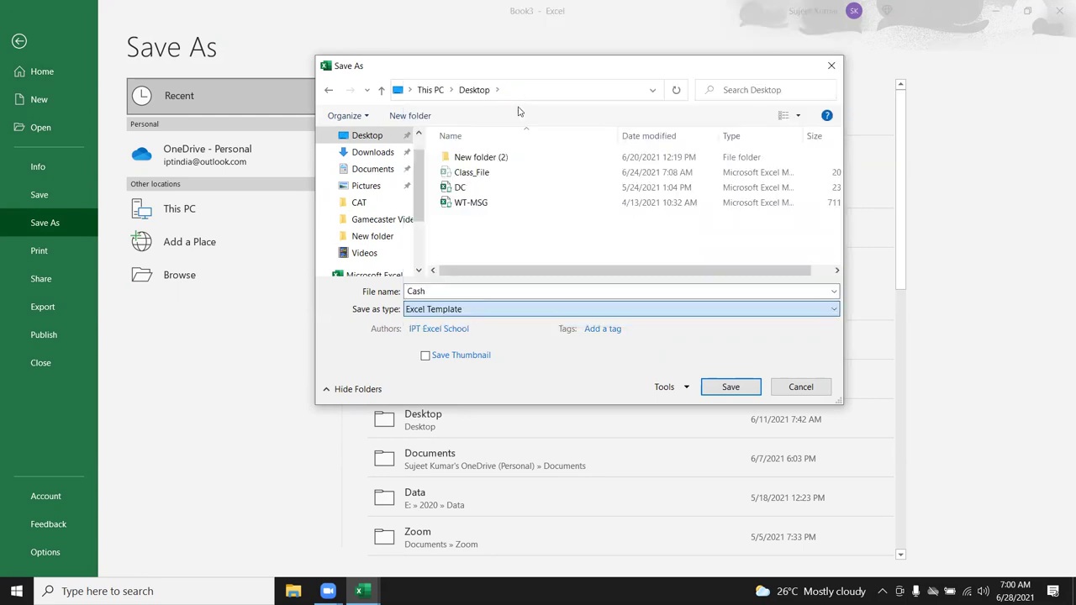
scroll(375, 168, "up", 1)
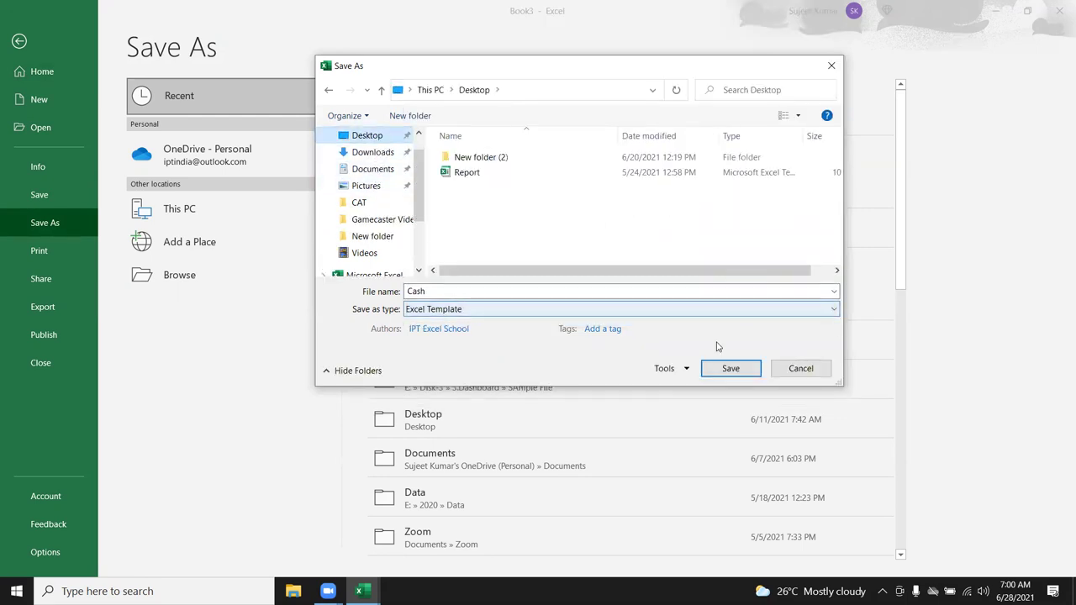
left_click(728, 371)
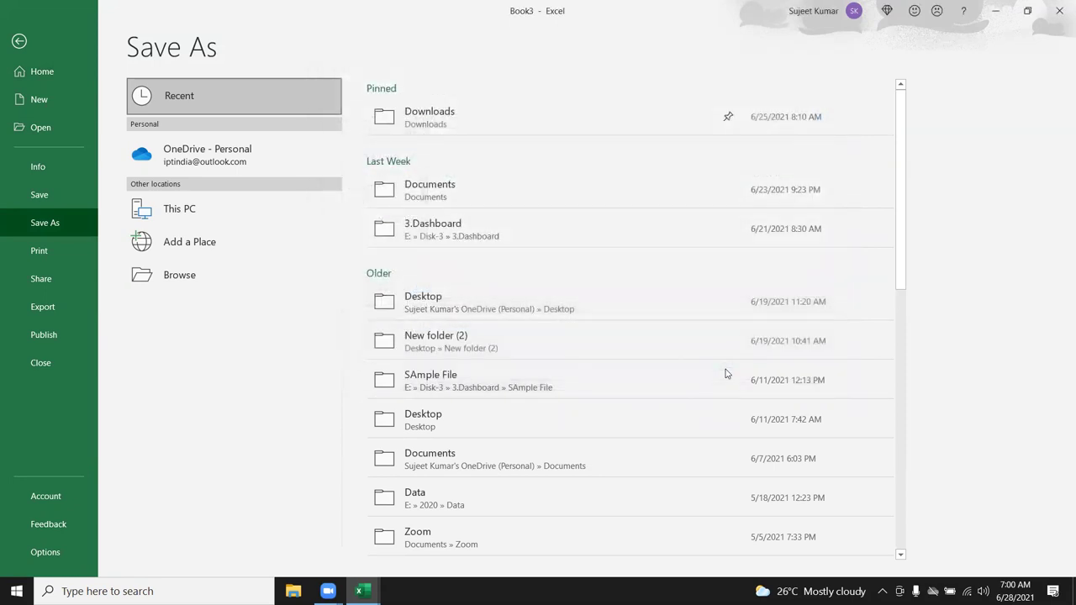
left_click(1059, 12)
Show the desktop, reposition the Cash template icon, and open a new workbook from it.
key("super+d")
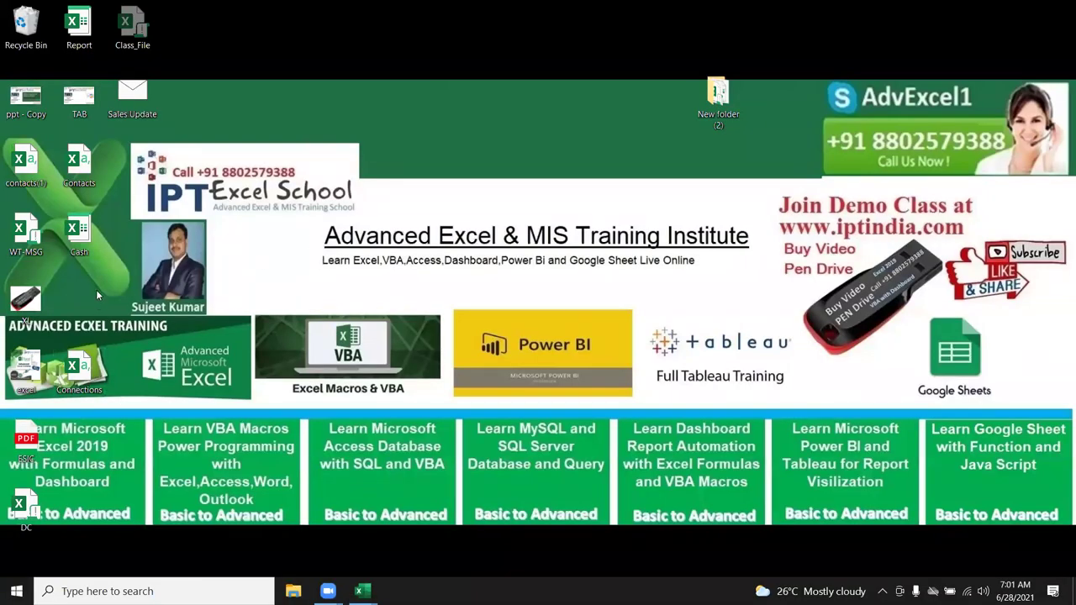
mouse_move(79, 232)
left_mouse_down()
mouse_move(400, 156)
mouse_move(435, 134)
left_mouse_up()
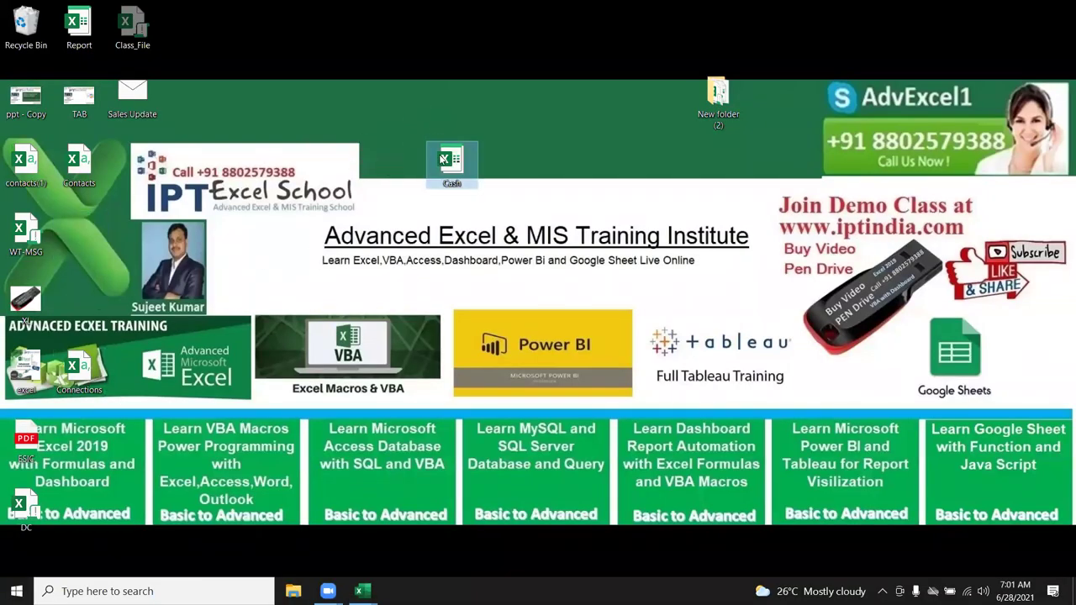
left_click(362, 165)
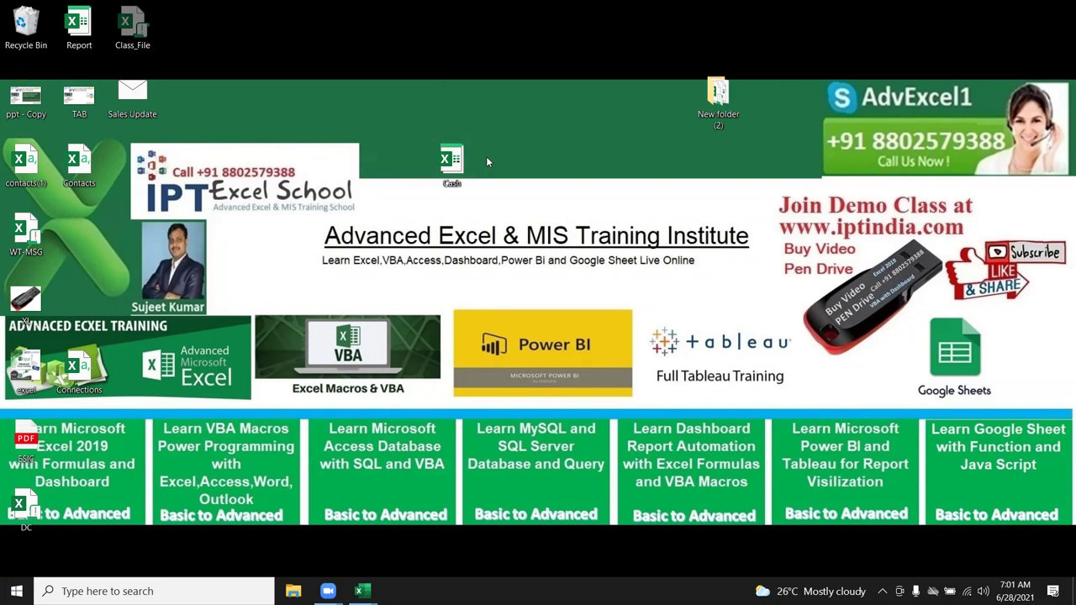
left_click(446, 168)
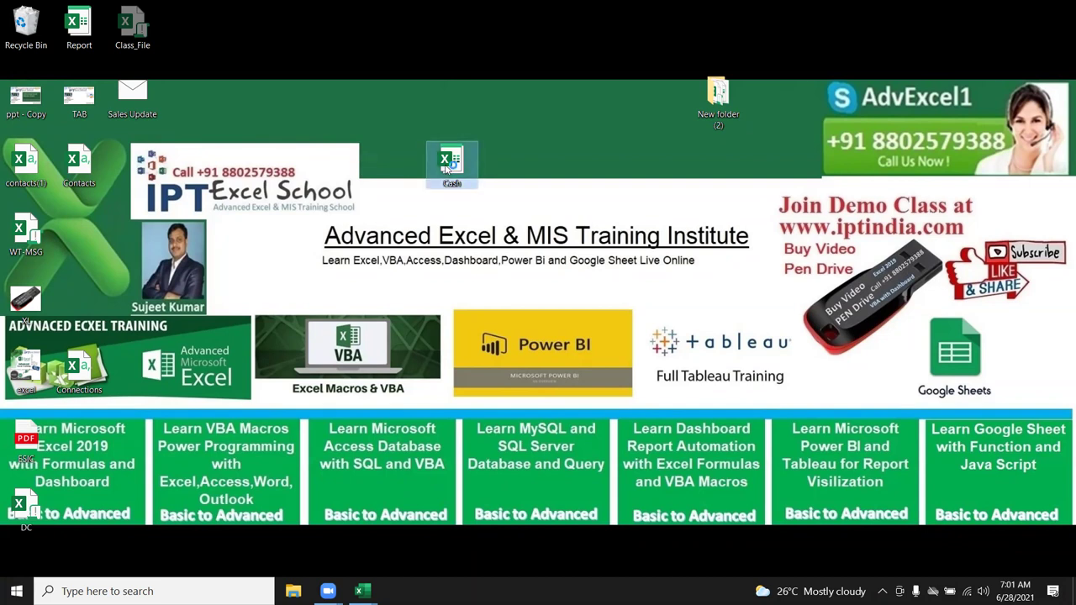
double_click(449, 161)
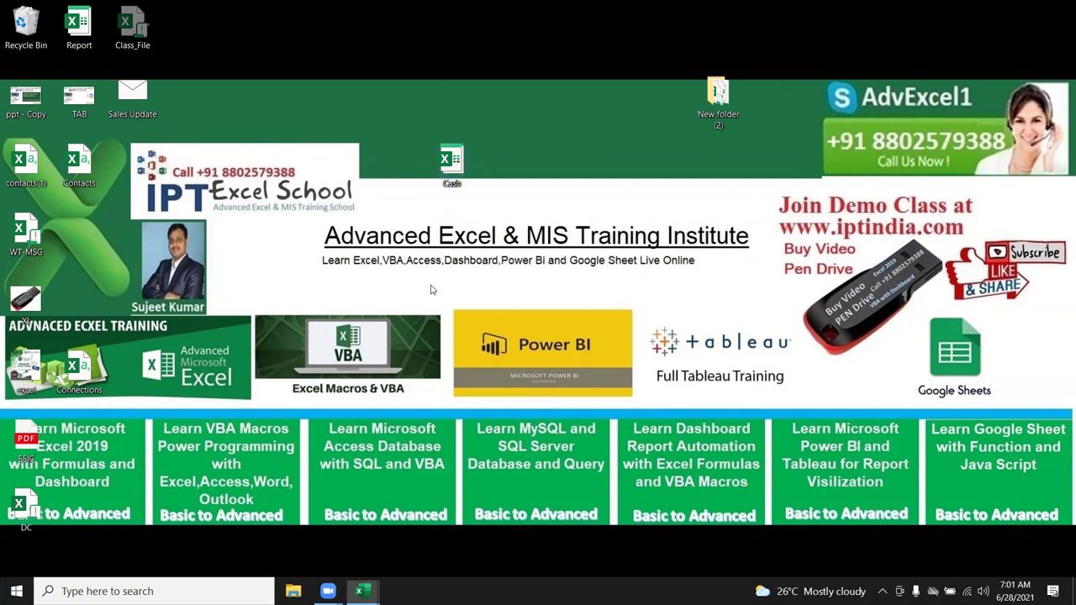
Enter test text in D11 of Cash1, try saving, then close it without saving.
mouse_move(363, 591)
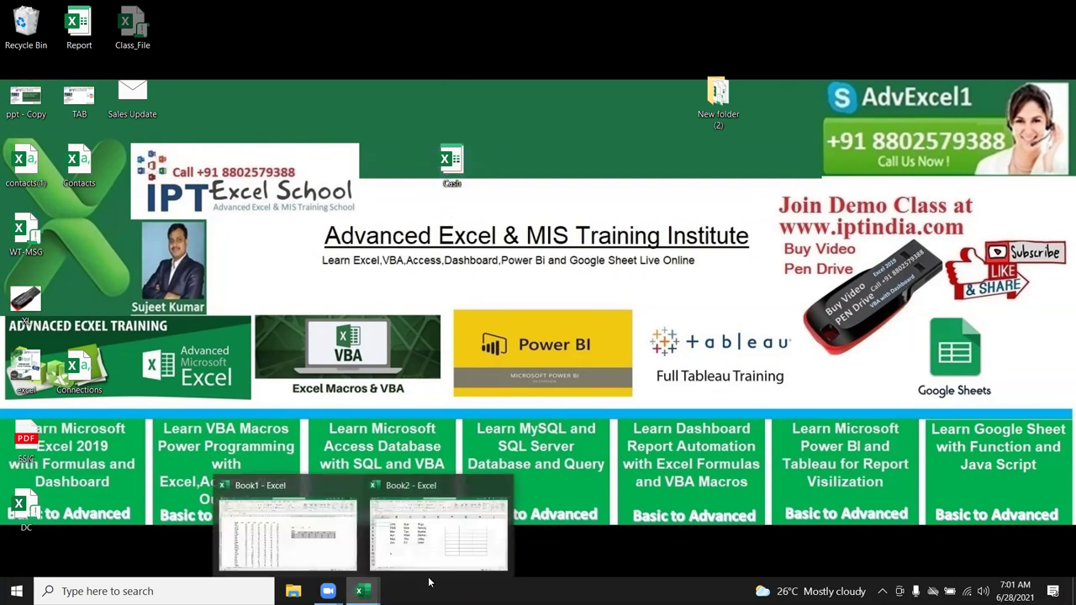
left_click(497, 561)
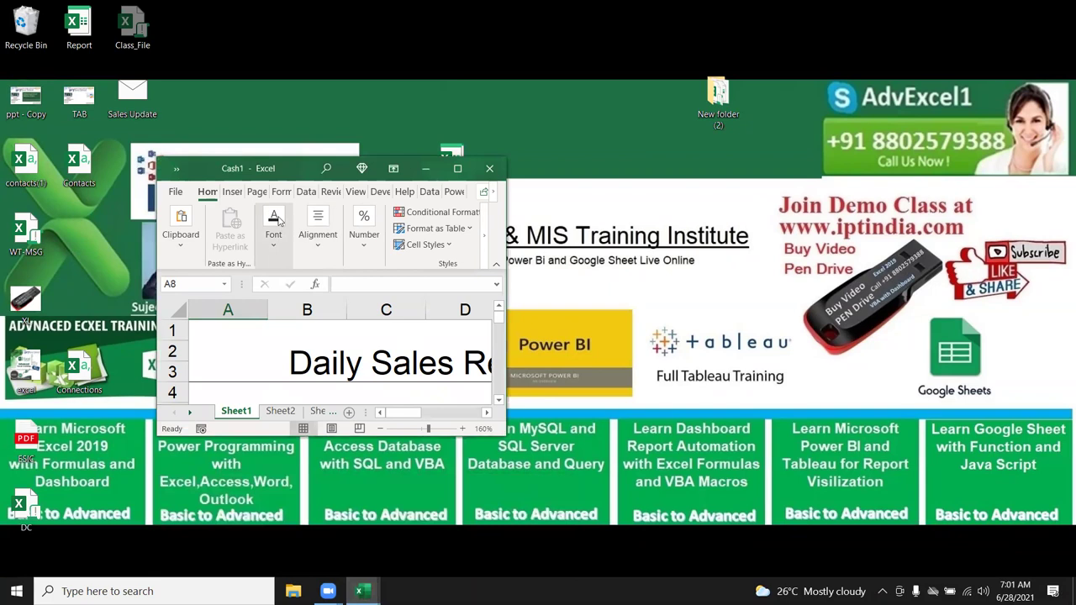
left_click(458, 169)
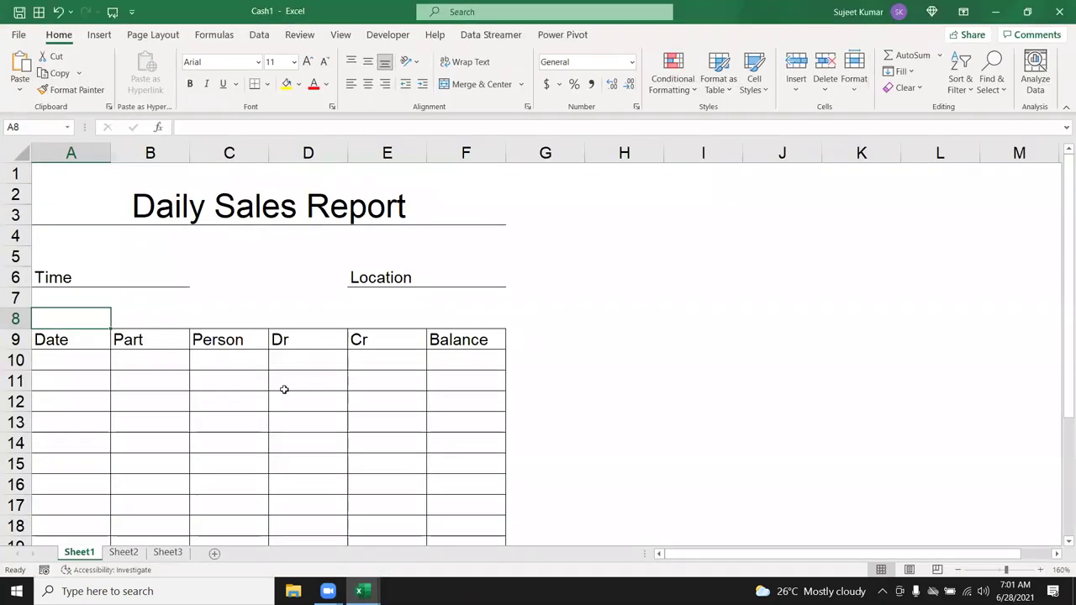
left_click(284, 386)
type("fdgdfg")
left_click(215, 408)
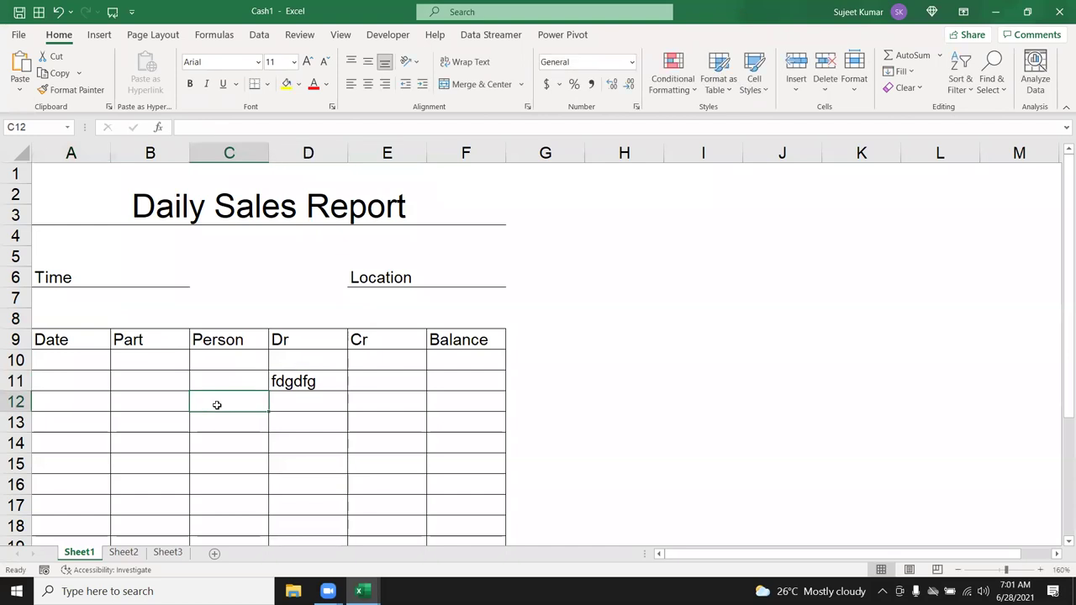
key("ctrl+s")
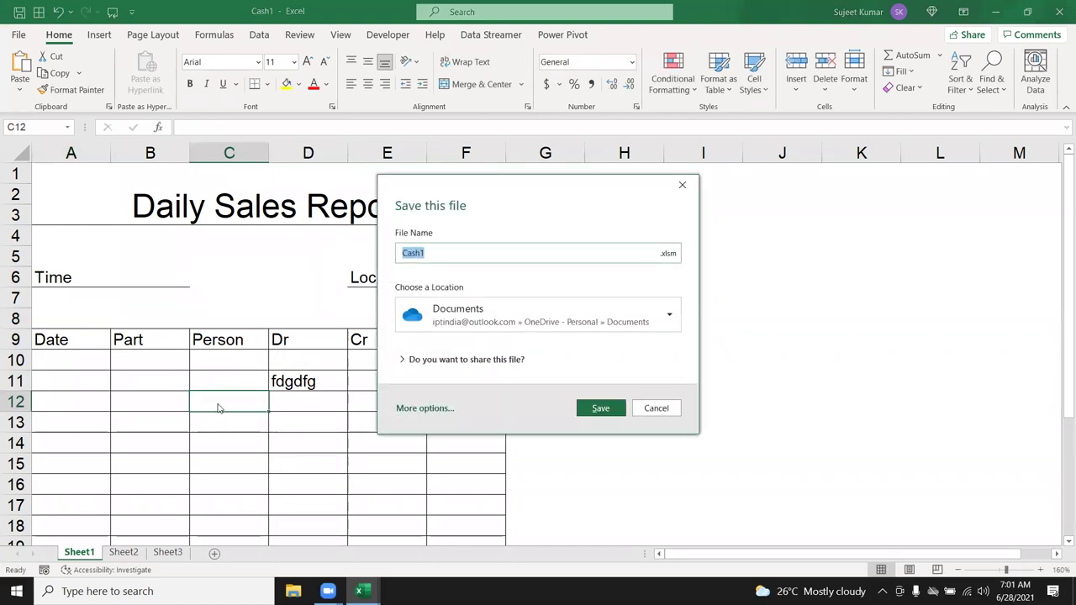
left_click(656, 408)
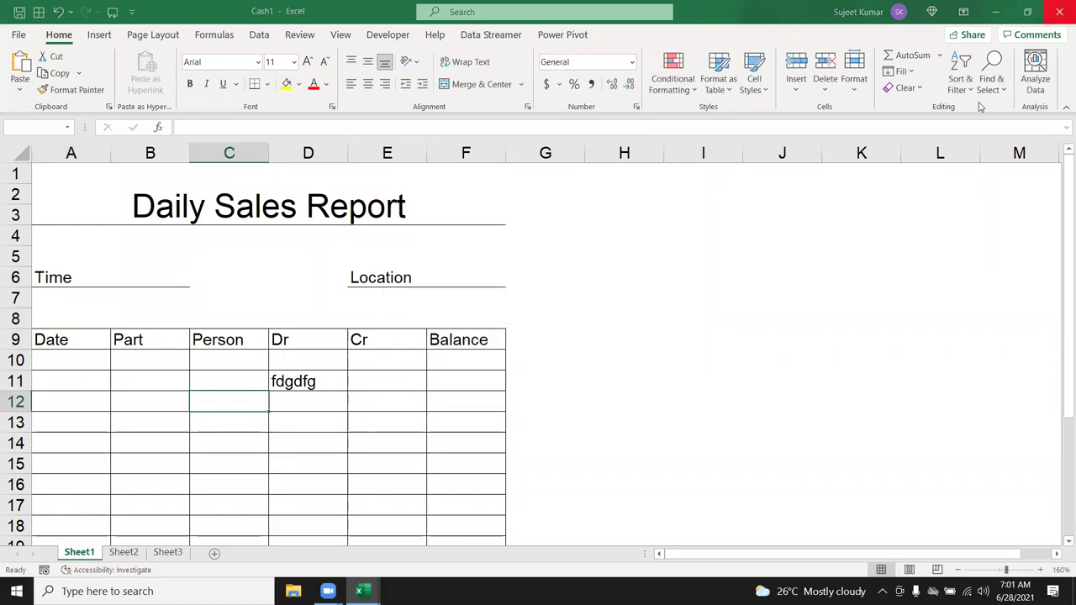
left_click(1060, 11)
left_click(607, 376)
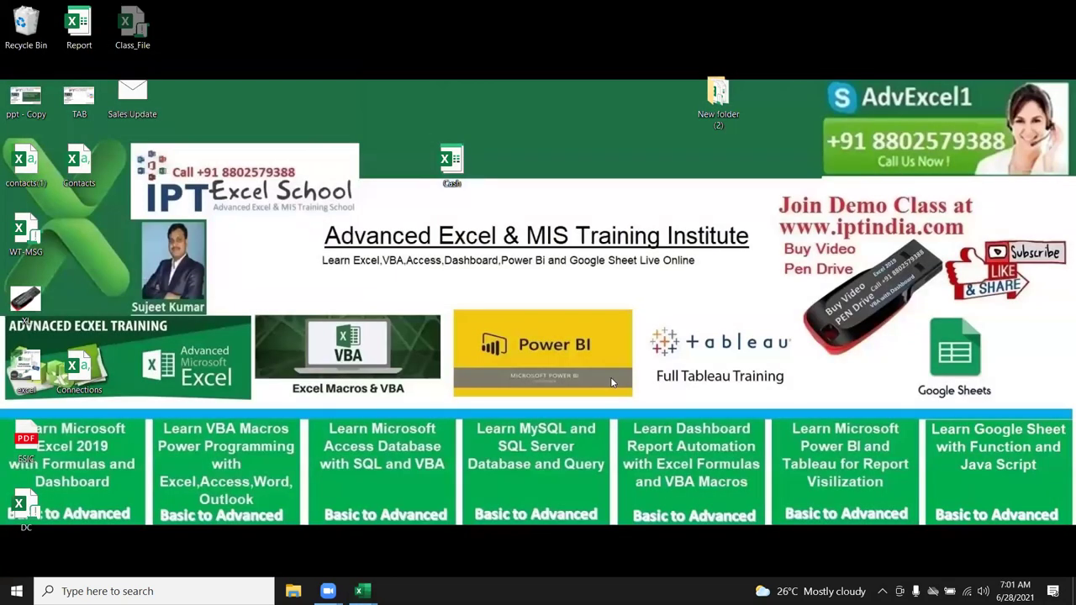
Open two more copies from the Cash template, then close Cash2 and Cash1.
double_click(458, 166)
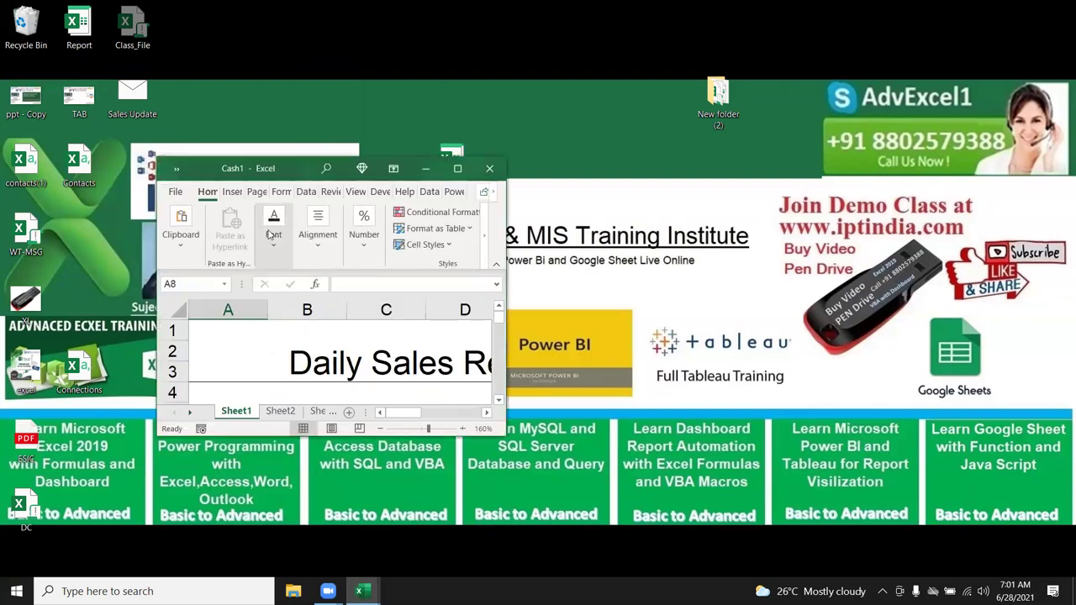
double_click(463, 152)
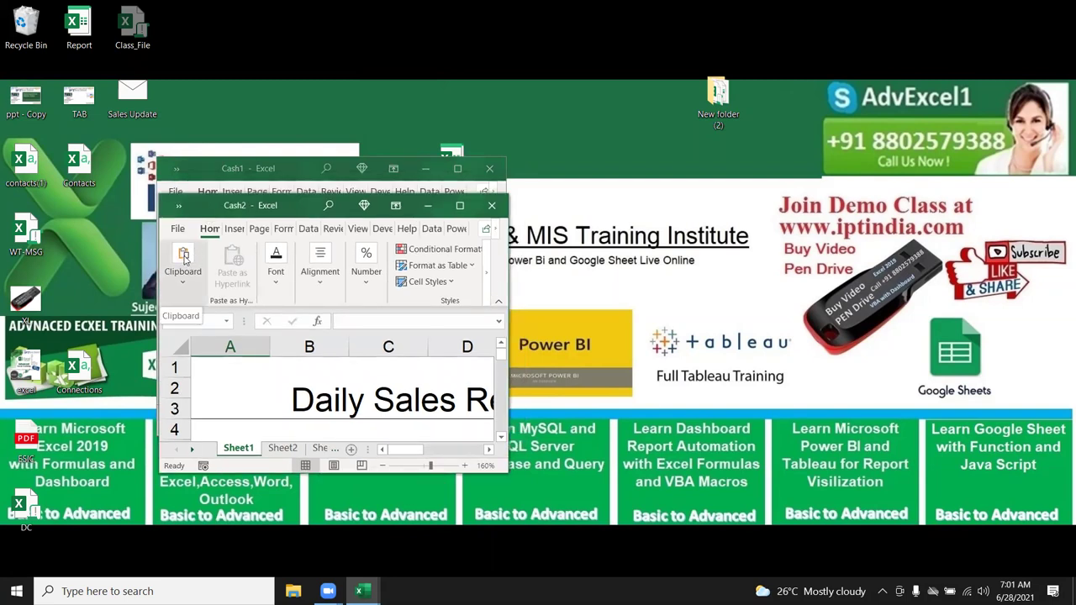
left_click(492, 205)
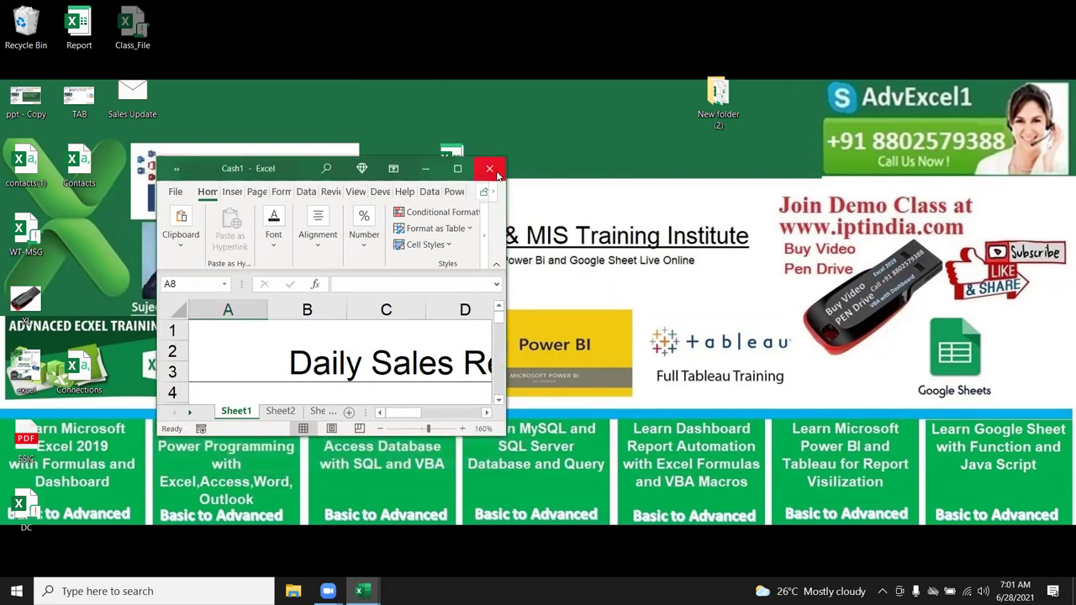
left_click(490, 168)
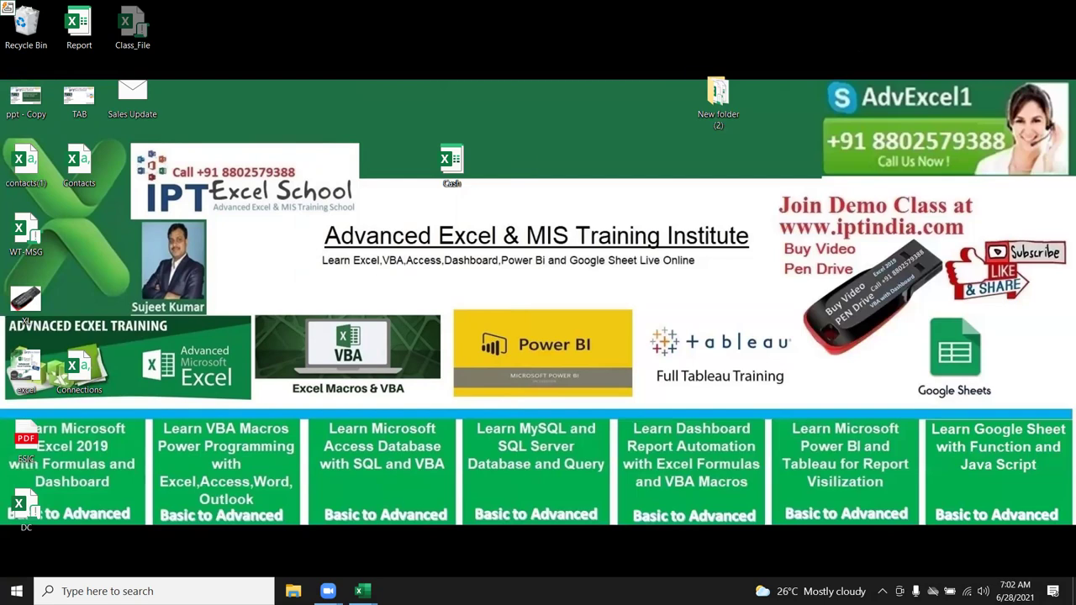
Switch back to Book2's Sheet1 from the taskbar, leaving the File view, and select cell B8.
mouse_move(362, 589)
left_click(378, 547)
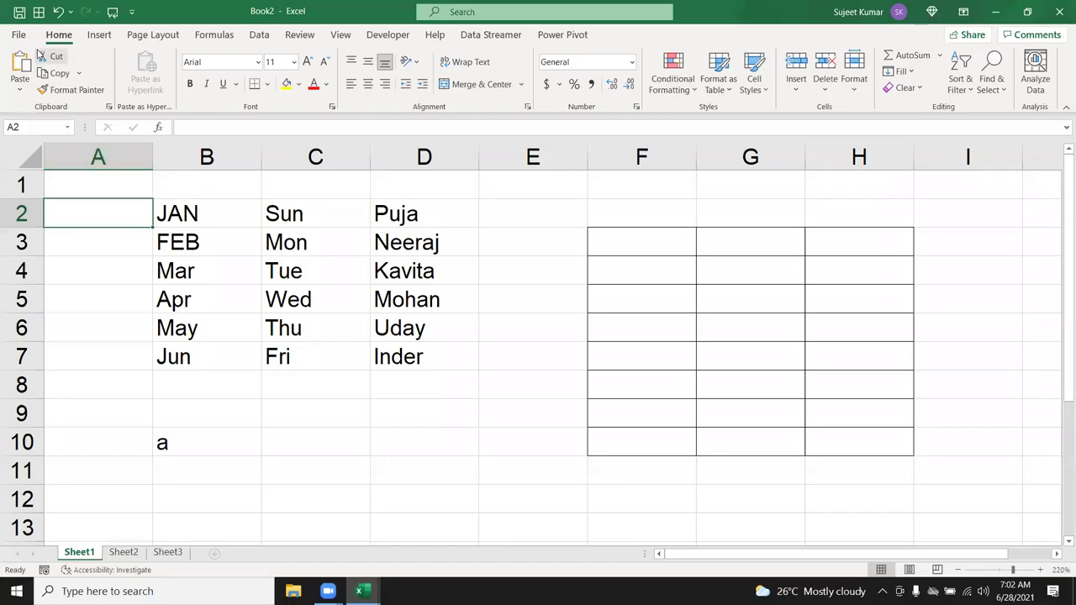
left_click(32, 38)
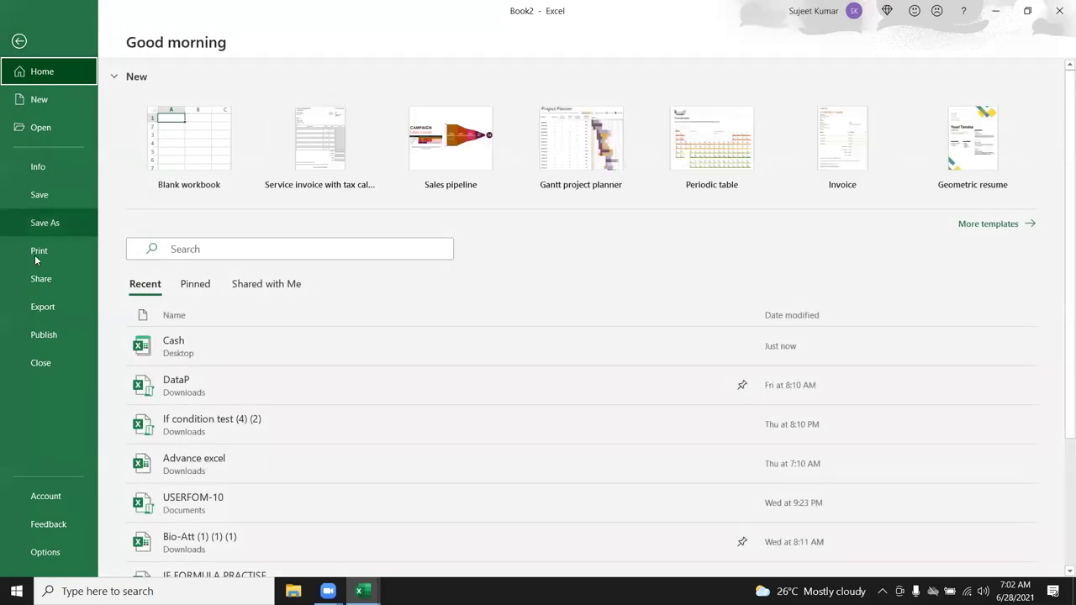
left_click(19, 40)
left_click(257, 379)
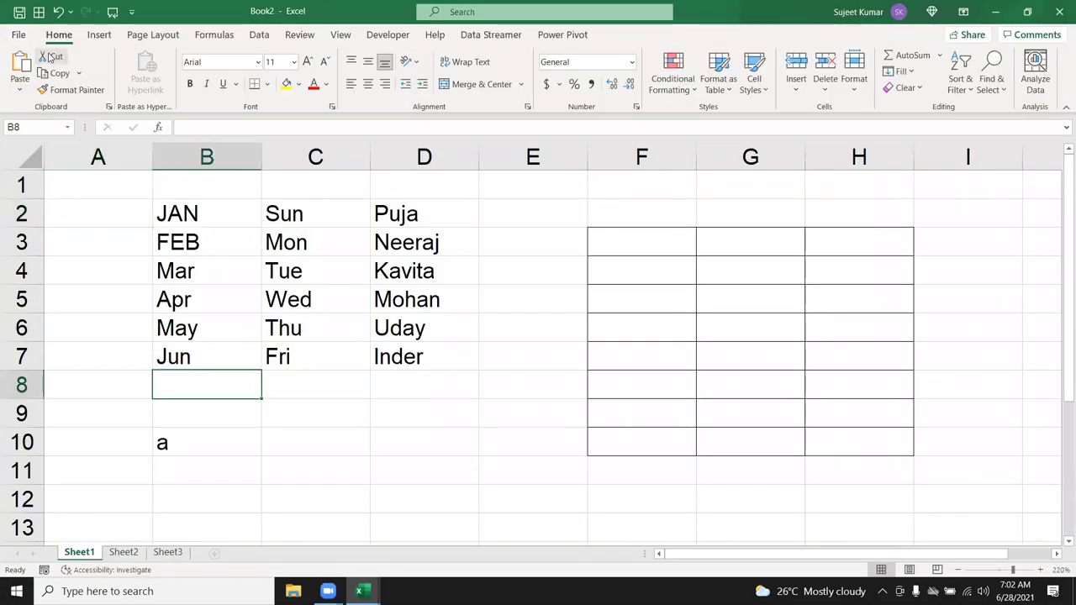